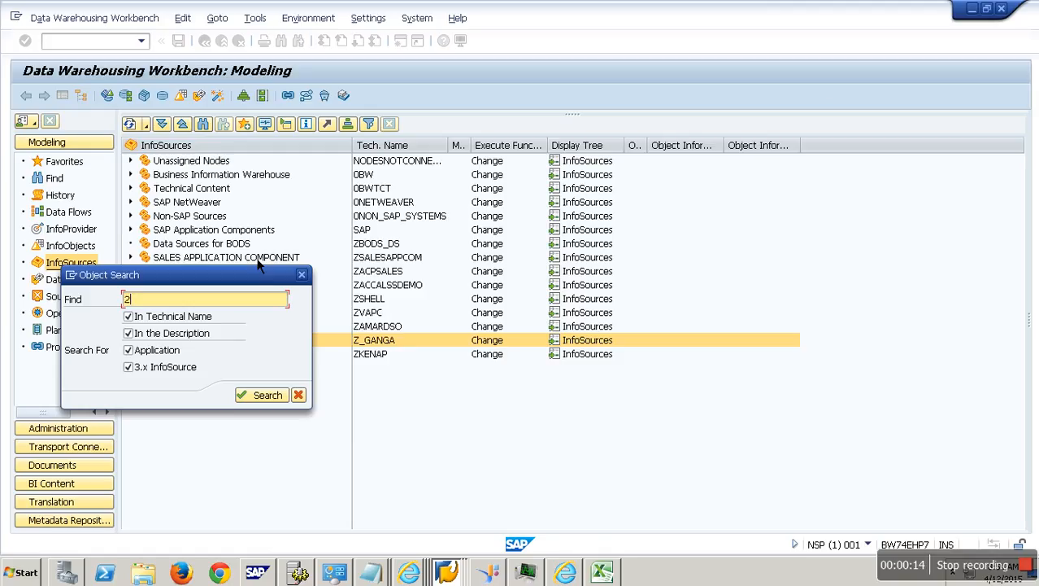
Search the InfoSources for 2lis_11_vahdr and display the Sales Order Header Data InfoSource.
text(s_11_vahdr)
key(Return)
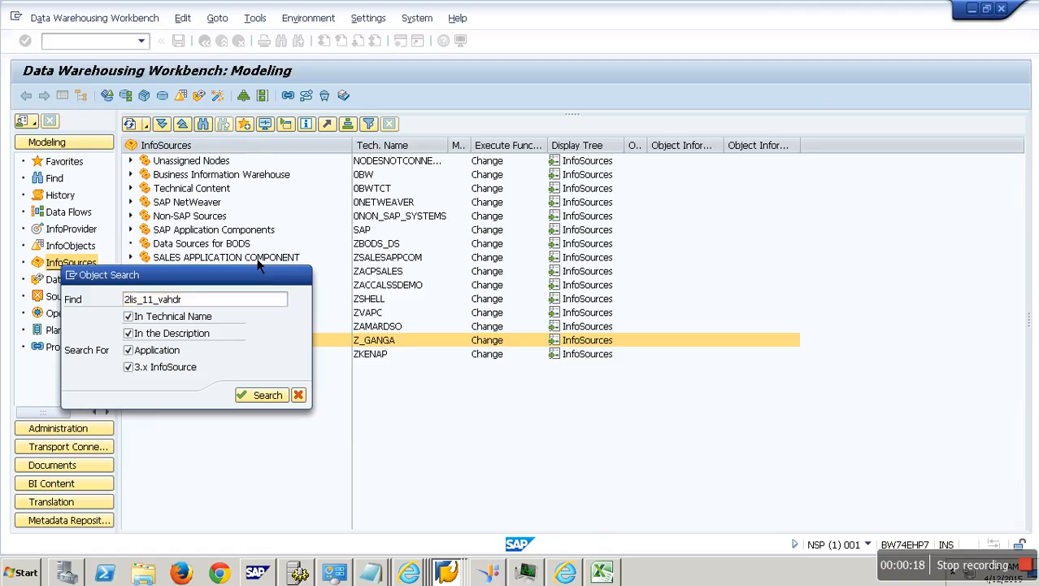
click(266, 507)
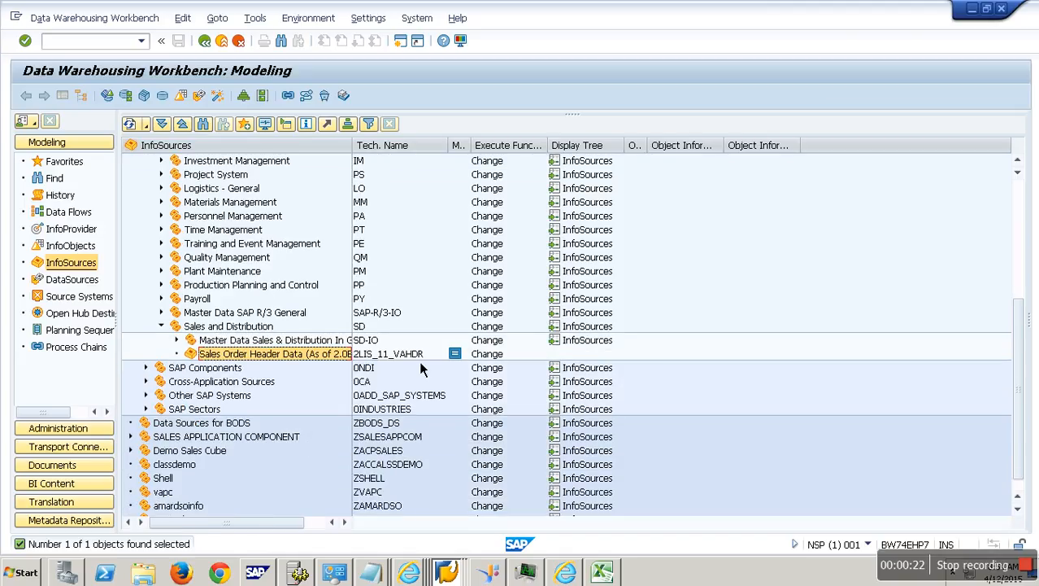
right_click(307, 353)
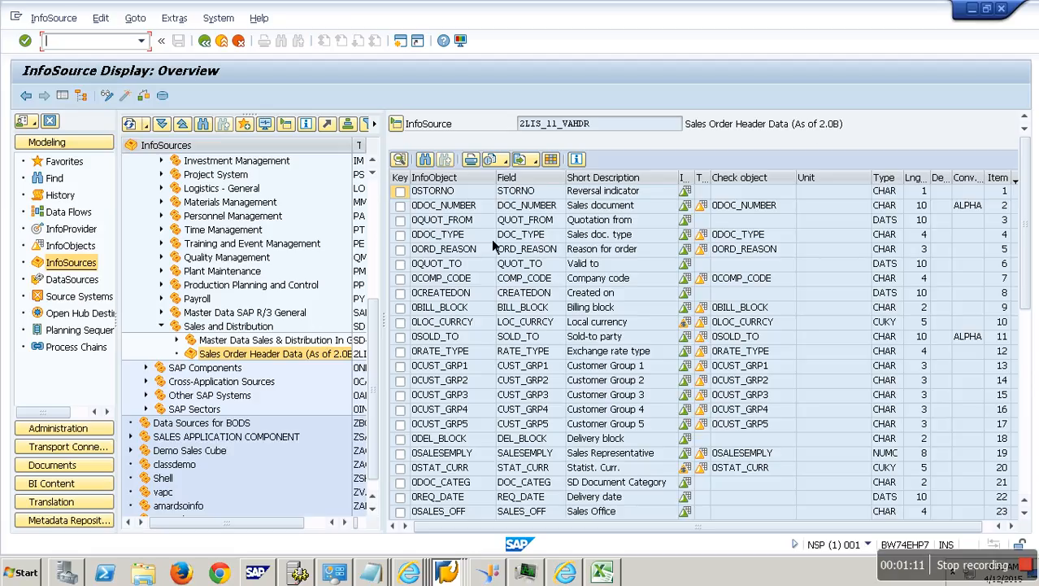
Review the InfoObjects and fields of the 2LIS_11_VAHDR InfoSource through to the end, and return to the InfoSources tree.
click(463, 196)
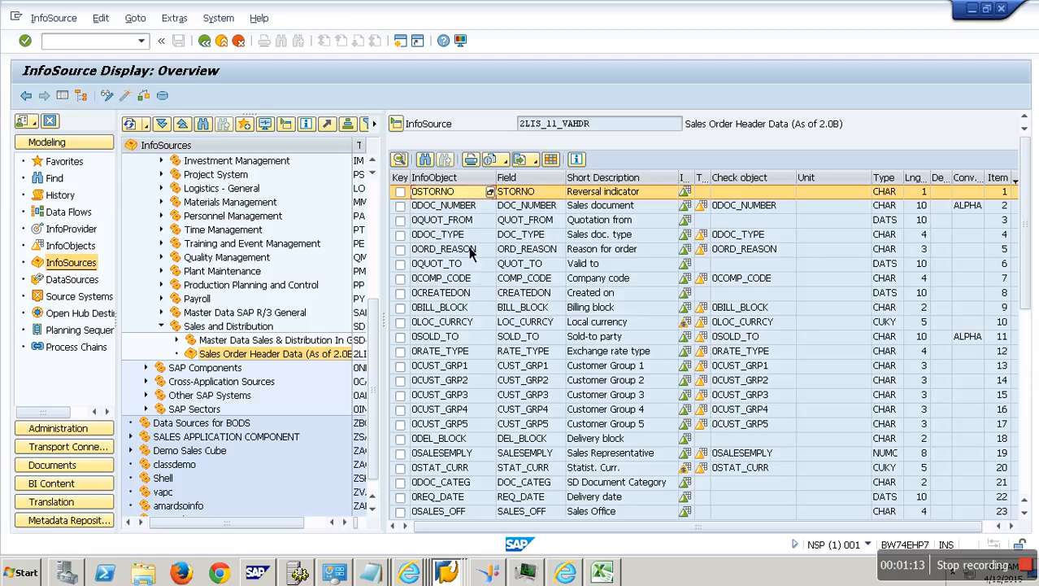
scroll(472, 253, right, 1)
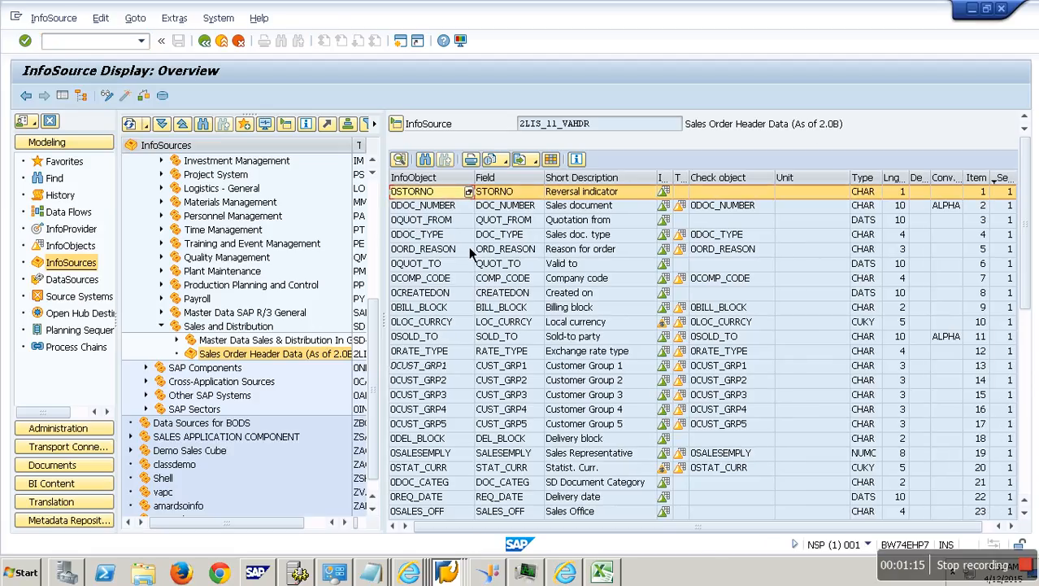
click(1028, 356)
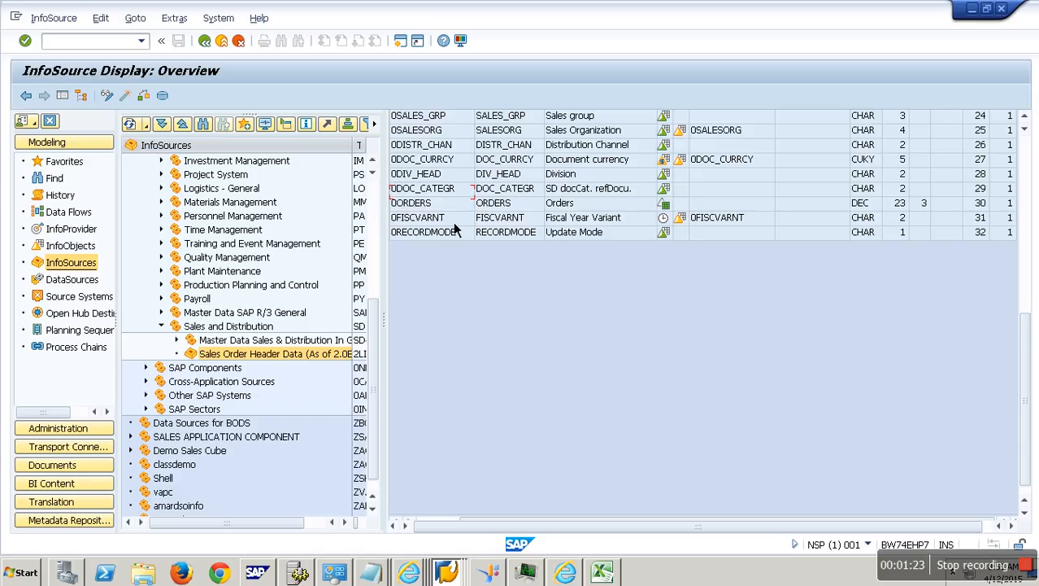
click(226, 44)
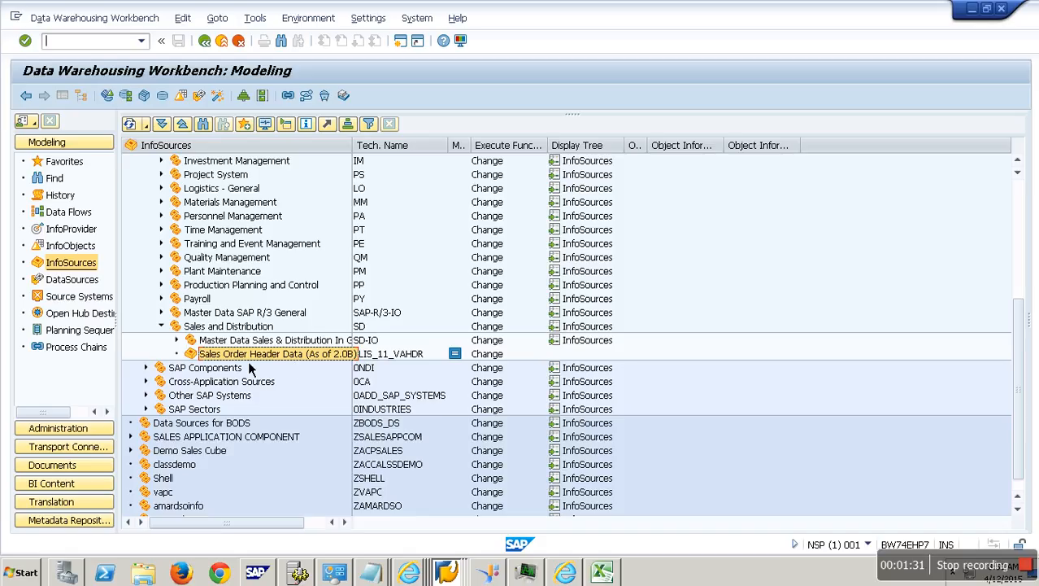
Switch to BI Content and open the object selection list for the InfoObject object type.
click(60, 491)
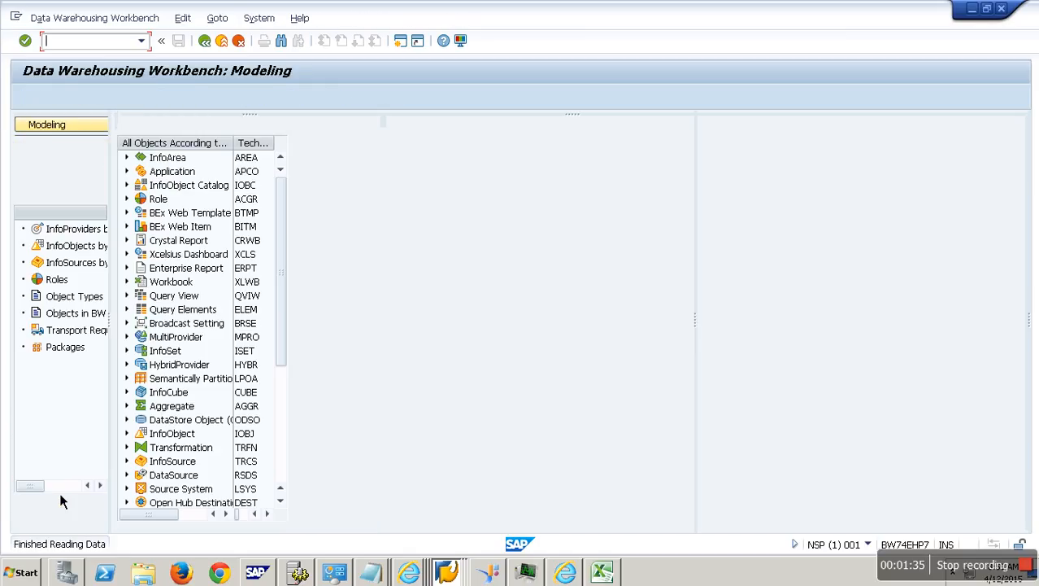
click(130, 436)
double_click(215, 452)
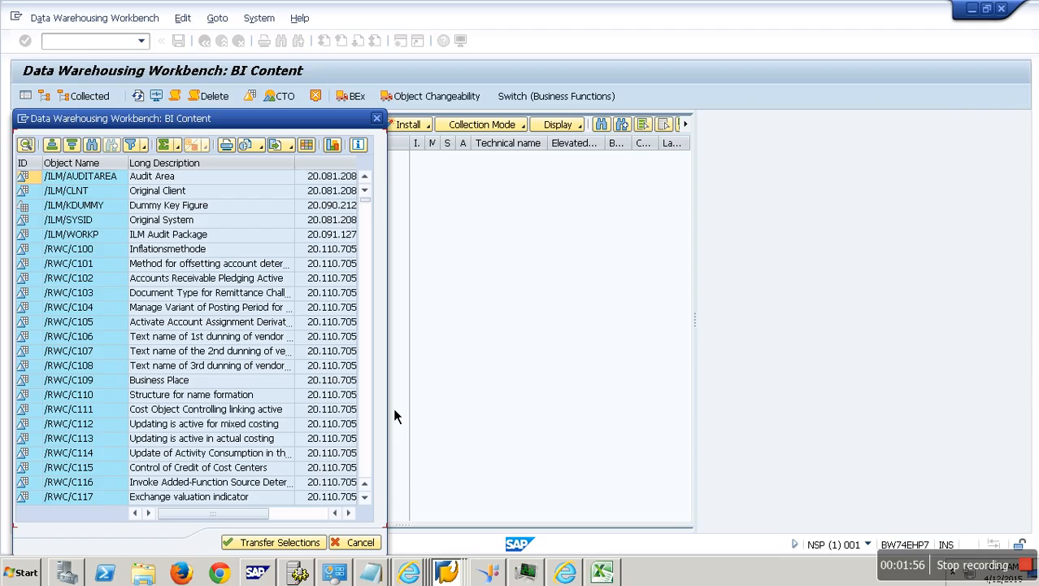
right_click(393, 407)
Search the InfoObject list for "Cost Center", step through the matches to 0COSTCENTER, and close the search.
click(96, 150)
text(Cost Center)
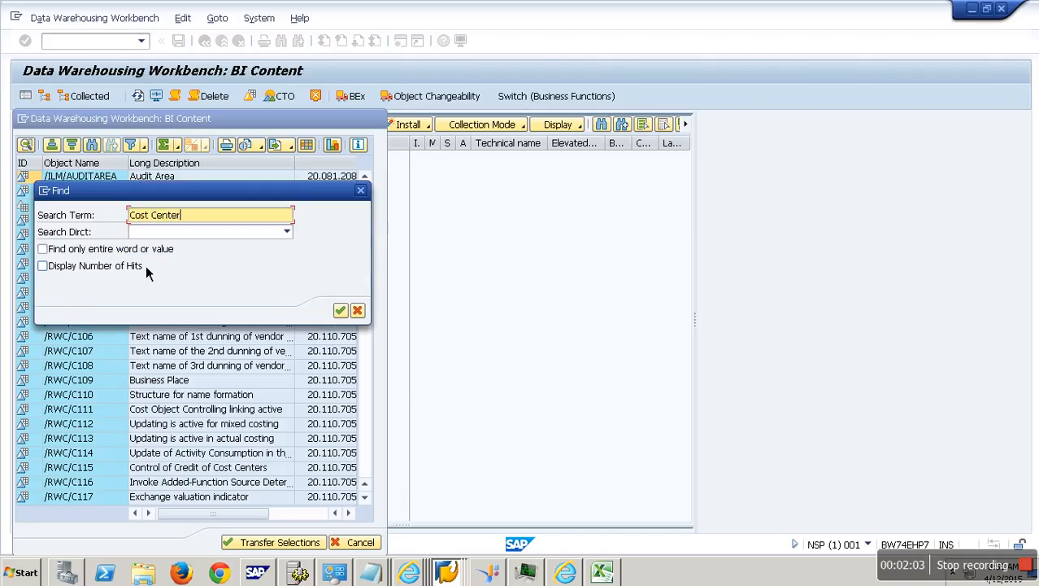
key(Return)
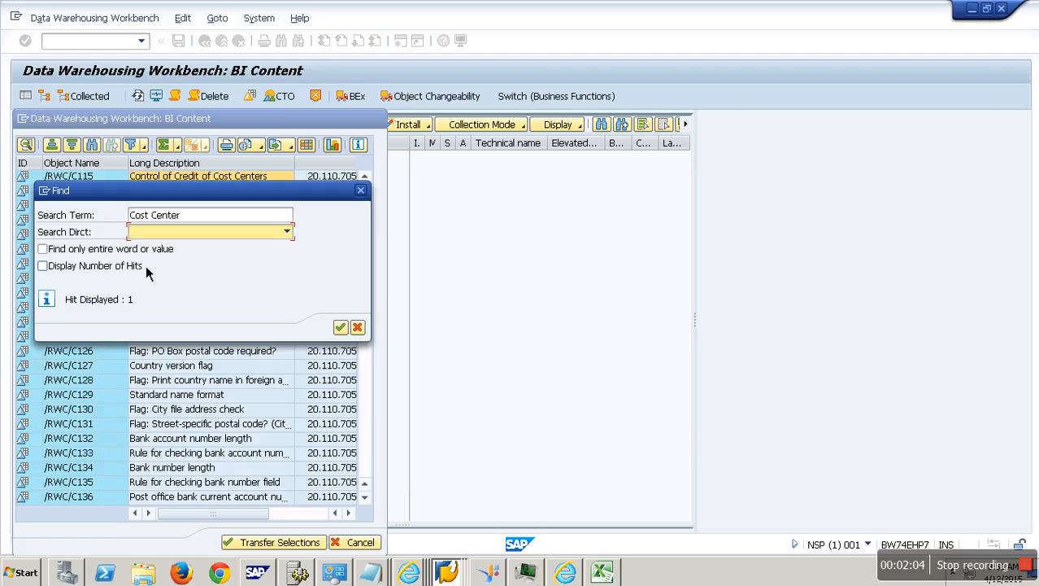
drag(182, 194, 273, 256)
key(Return)
key(Return)
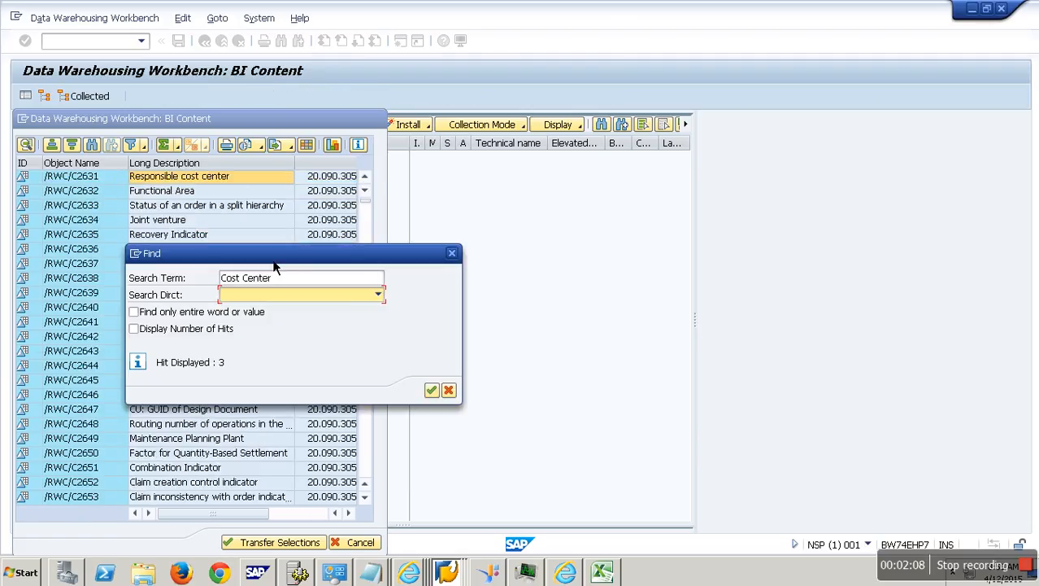
key(Return)
key(Return)
key(Return)
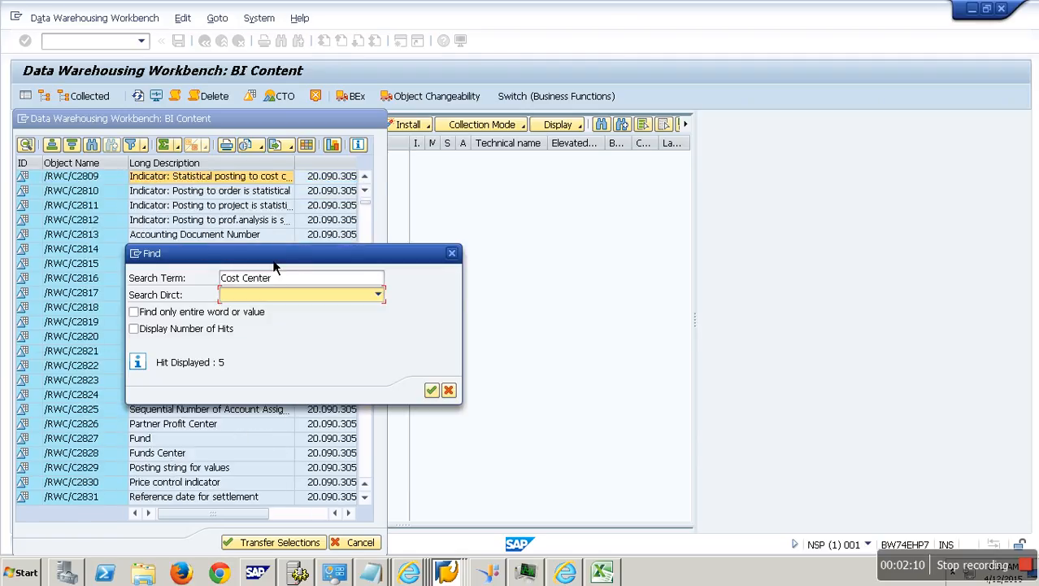
key(Return)
key(Return)
key(Return)
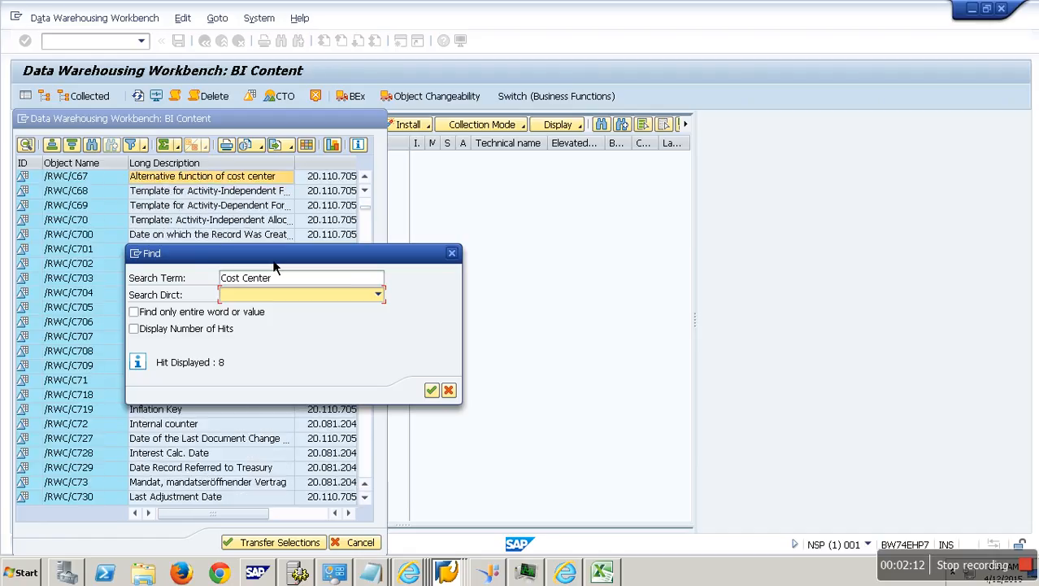
key(Return)
key(Return)
key(Return)
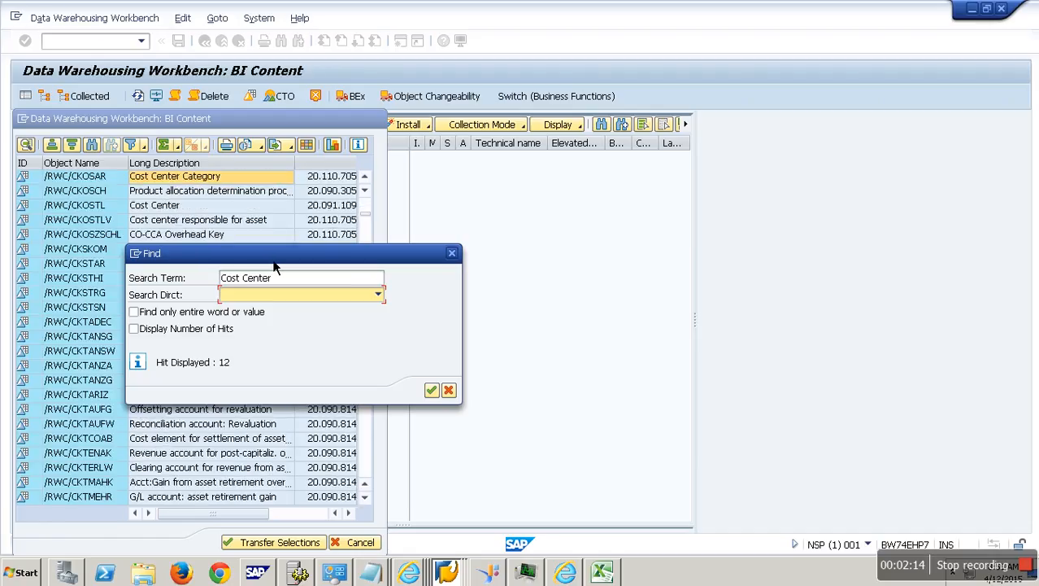
key(Return)
key(Return)
key(Return)
key(Return)
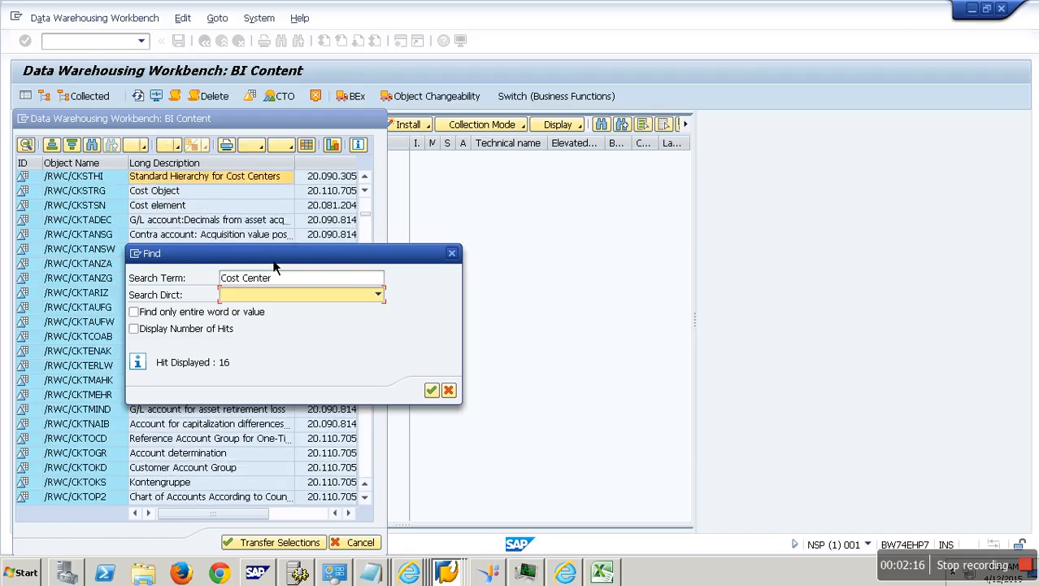
key(Return)
key(Return)
key(Return)
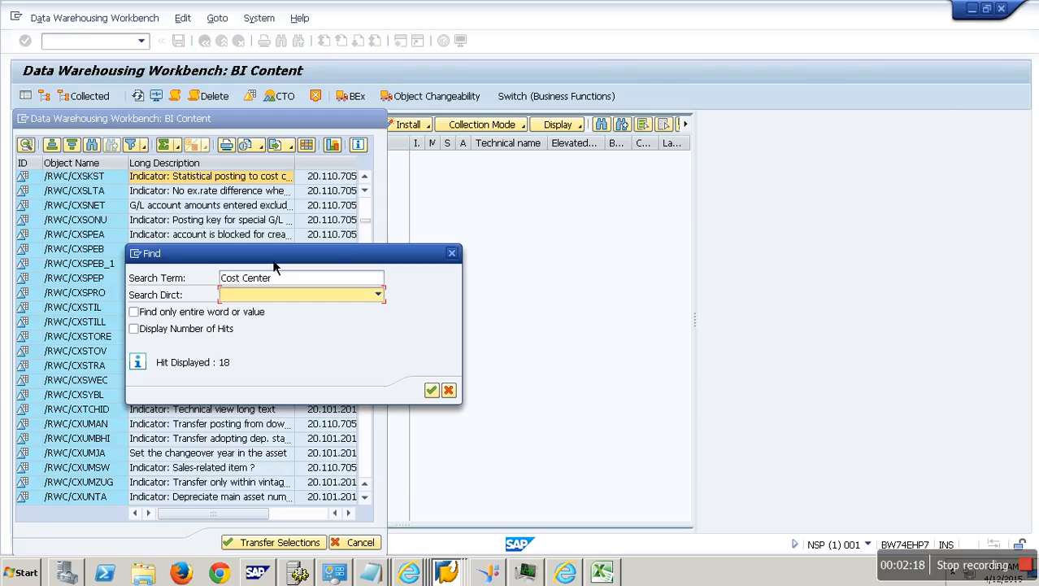
key(Return)
key(Return)
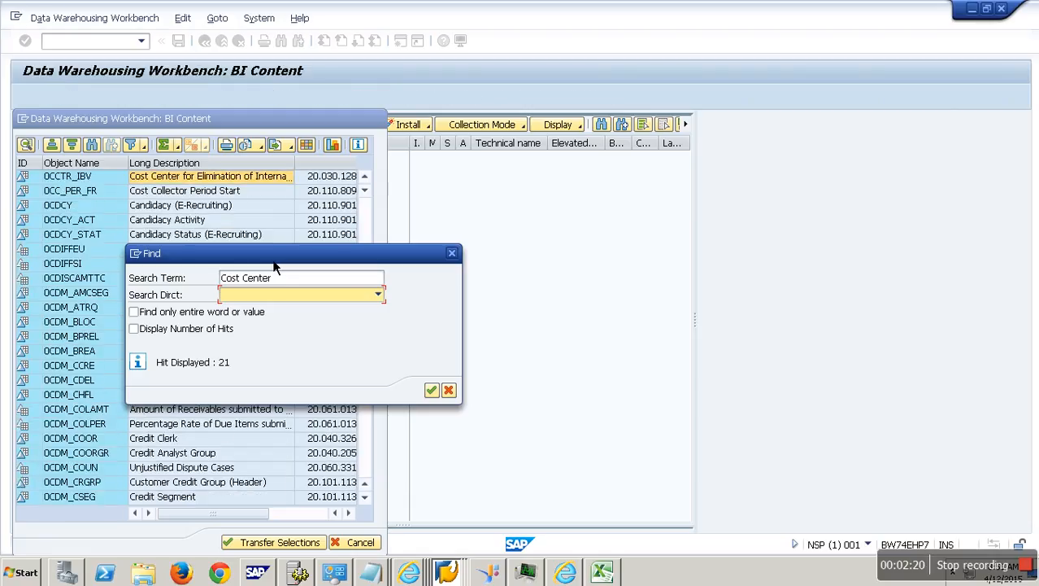
key(Return)
key(Return)
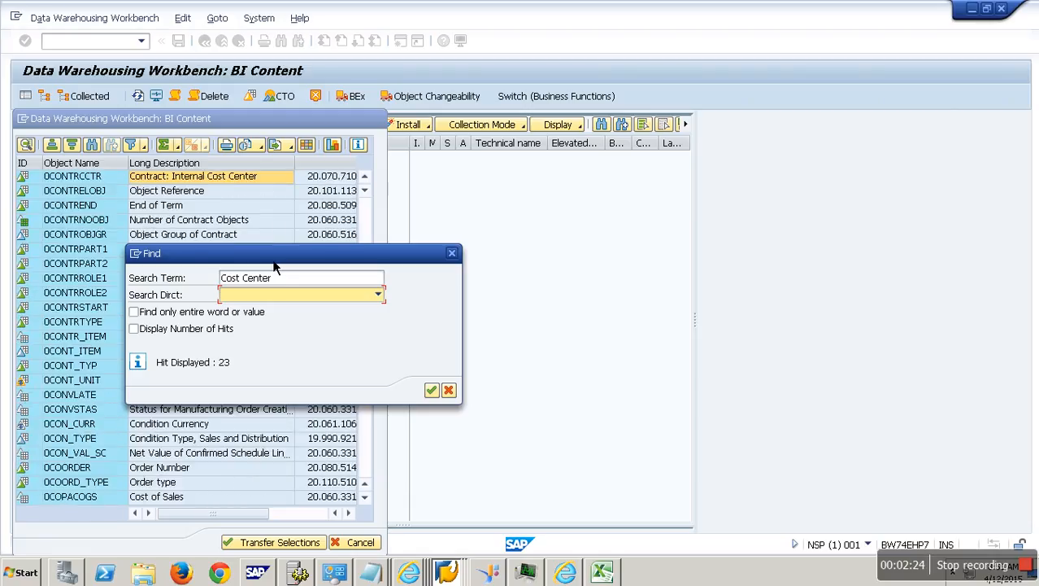
key(Return)
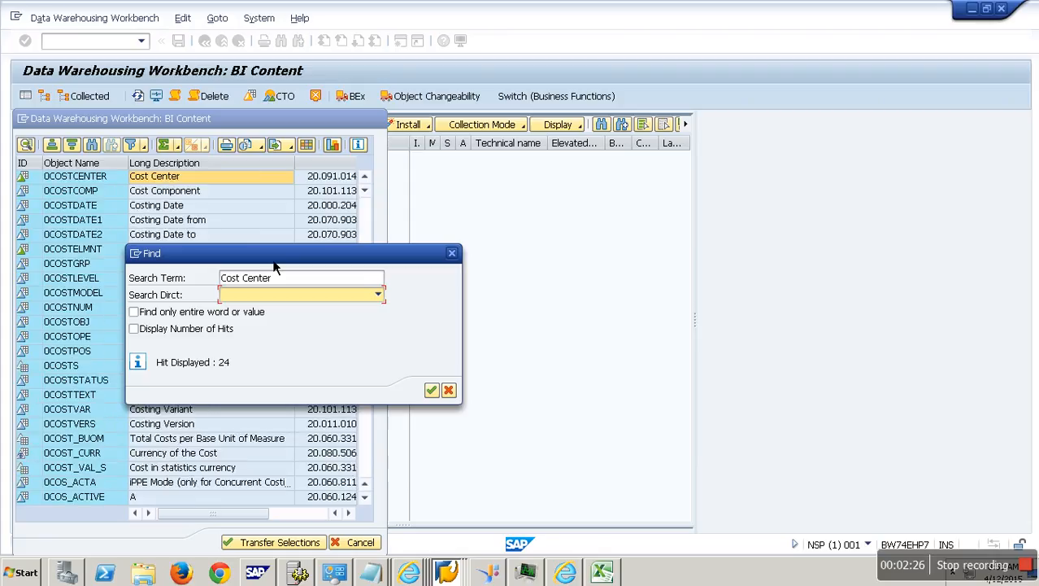
click(450, 391)
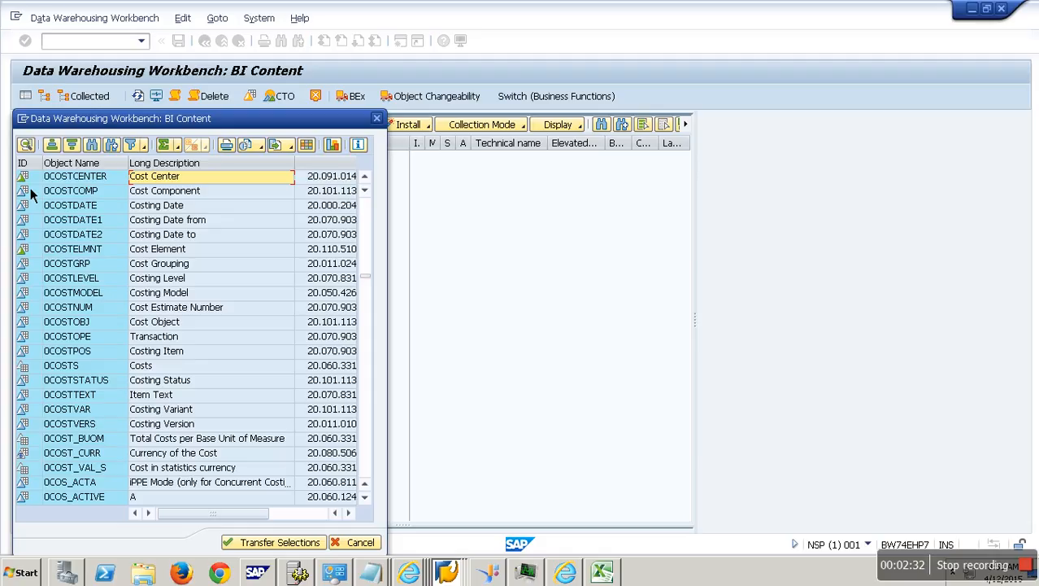
Copy the 0COSTCENTER row into the open Notepad note below the Query Views line, and return to the BI Content list.
click(104, 183)
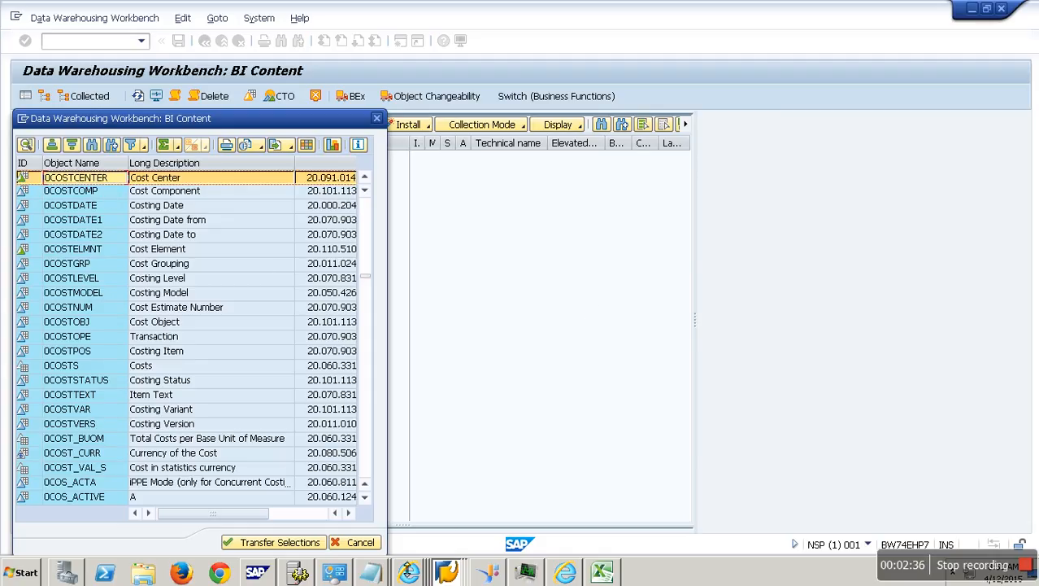
click(370, 573)
click(373, 519)
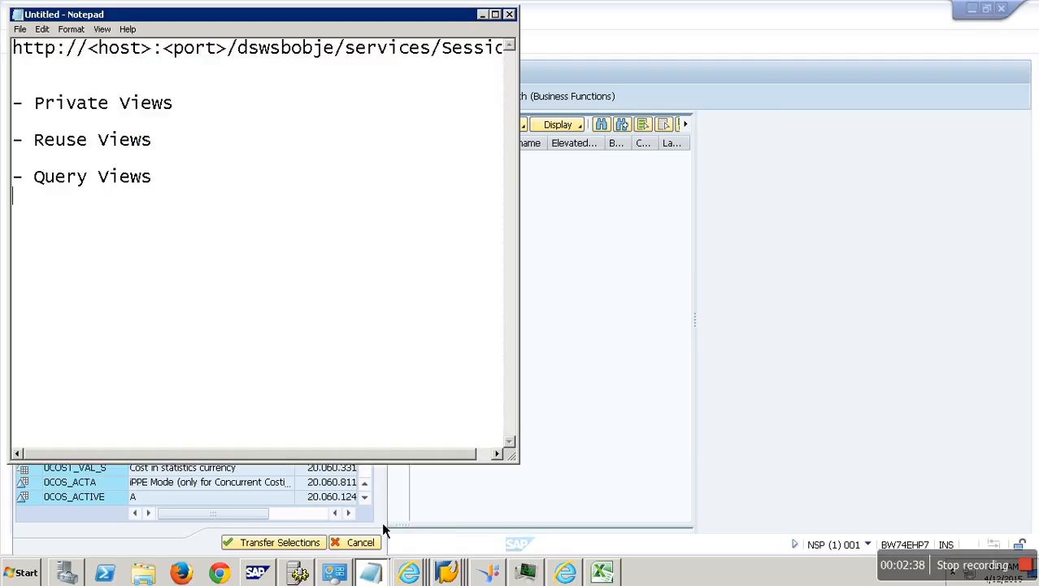
text(@81@	0COSTCENTER	Cost Center	20.091.014)
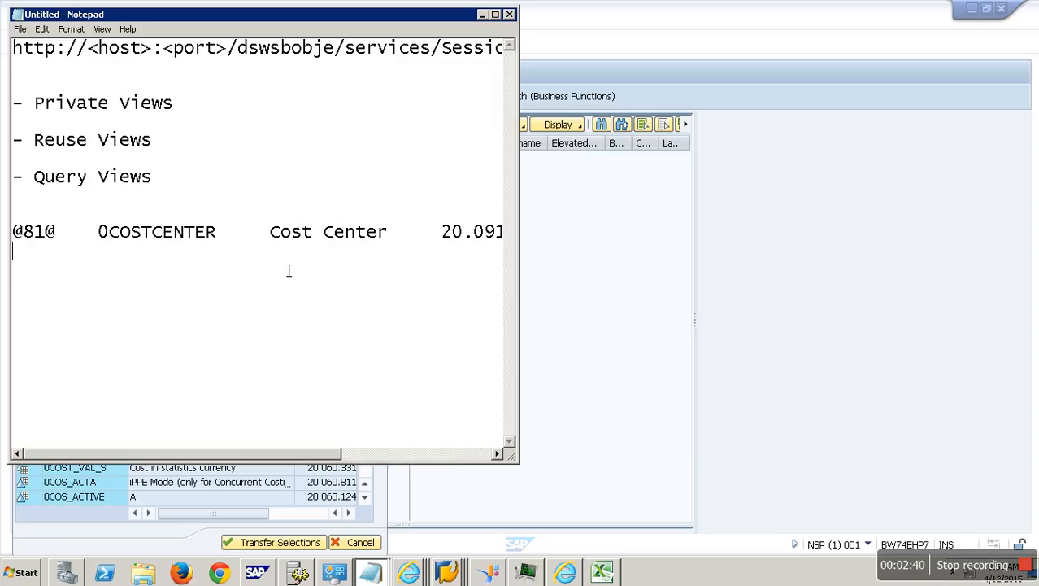
key(alt+Tab)
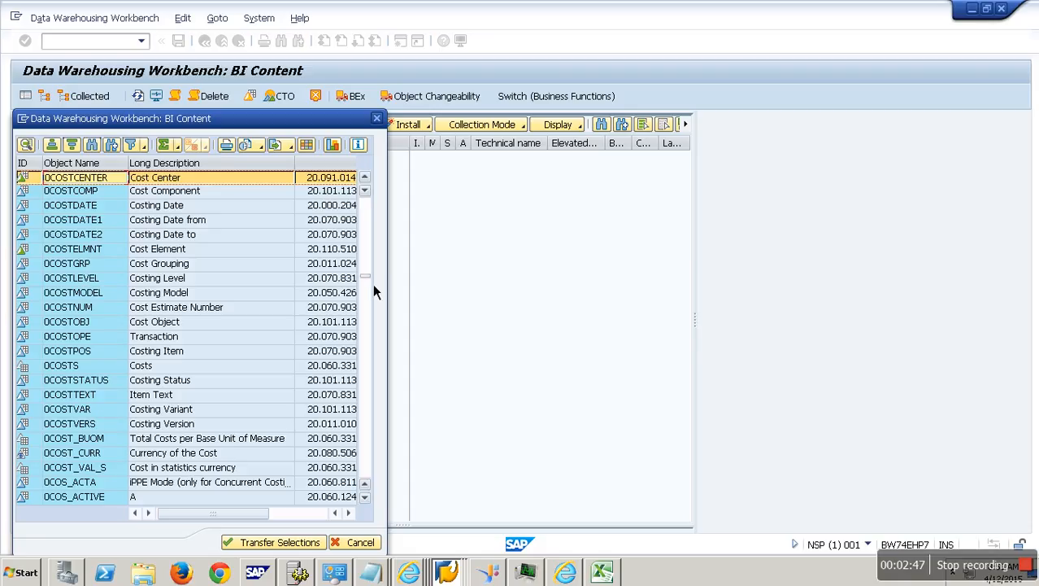
Search the InfoObject list from its beginning for "Controlling Area" and close the search at 0CO_MST_AR.
drag(374, 212, 374, 188)
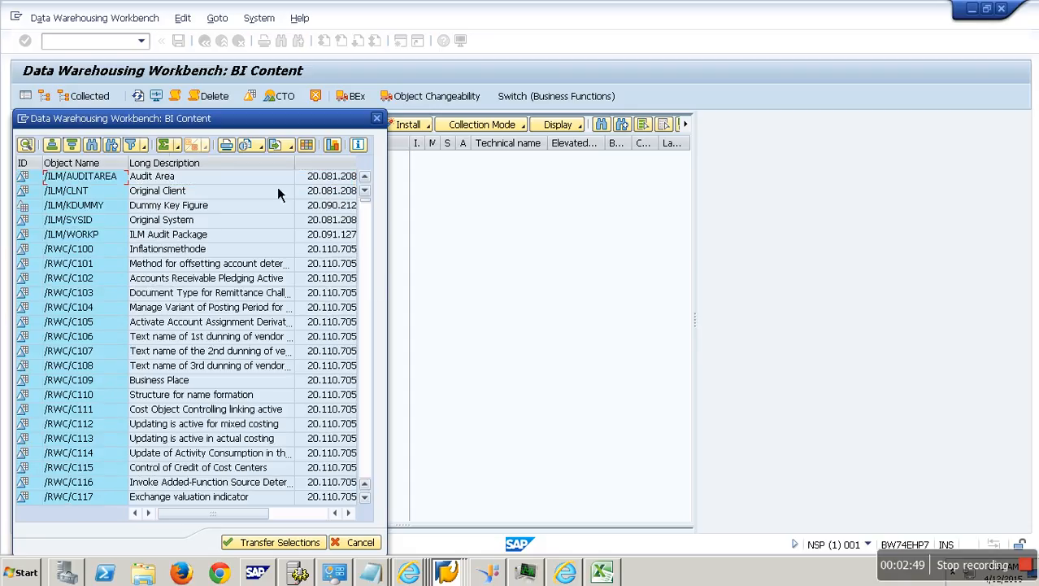
click(104, 150)
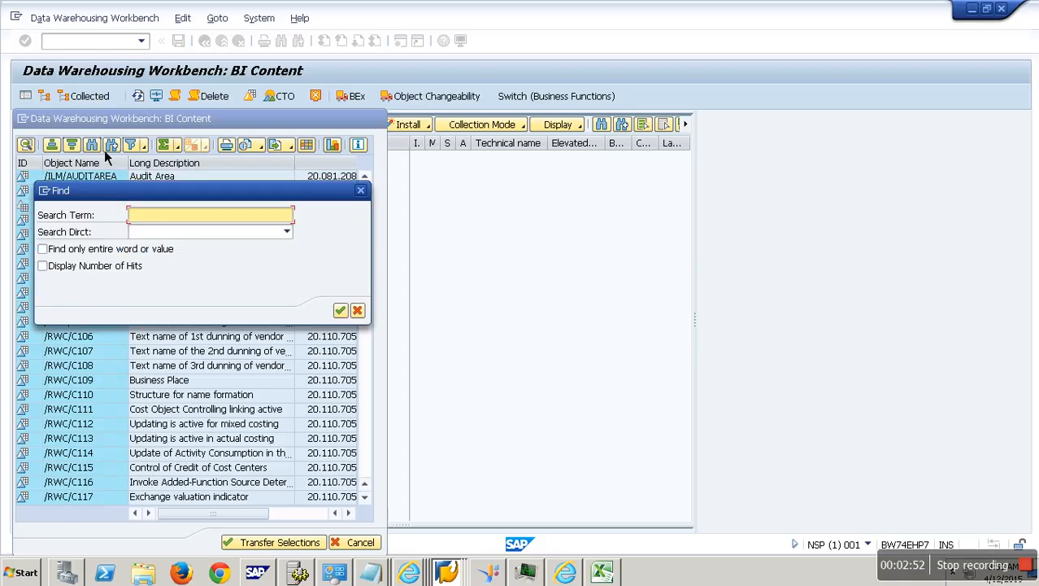
text(Controlling Area)
key(Return)
key(Return)
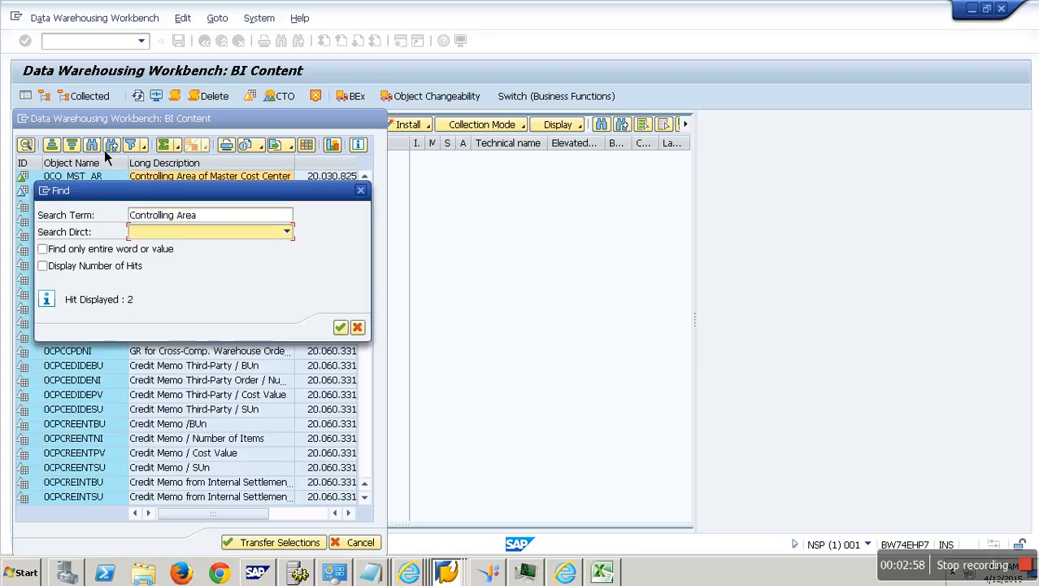
click(357, 327)
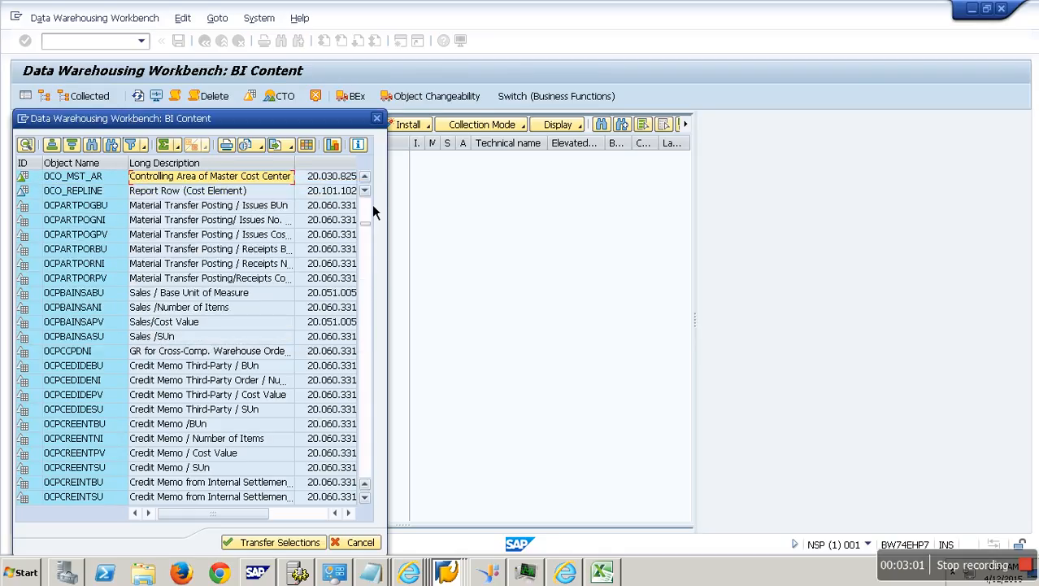
Repeat the "Controlling Area" search from the start of the list, continue to the next match, and return to the list's beginning.
drag(371, 190, 371, 186)
click(96, 150)
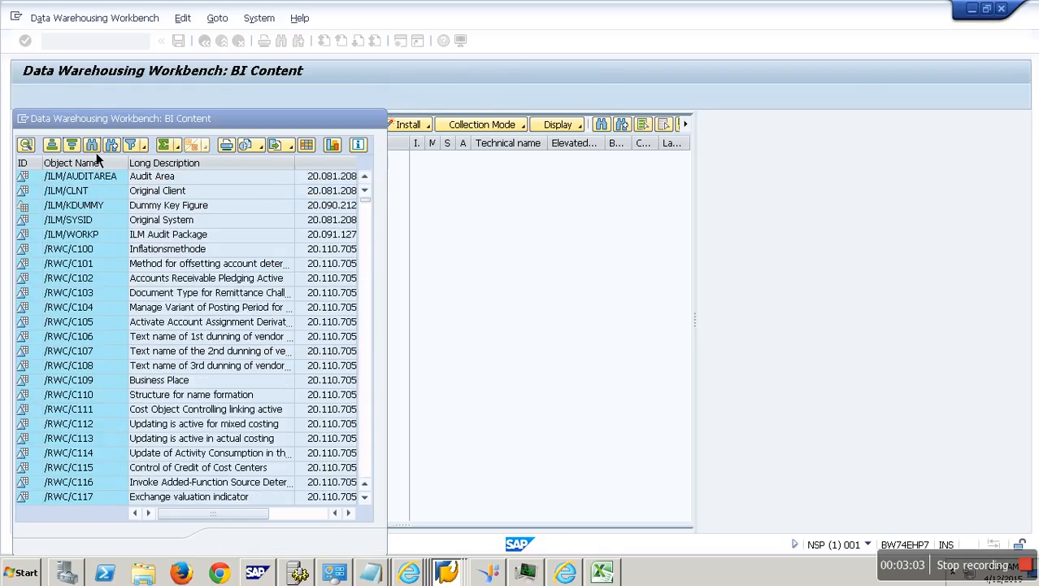
text(Co)
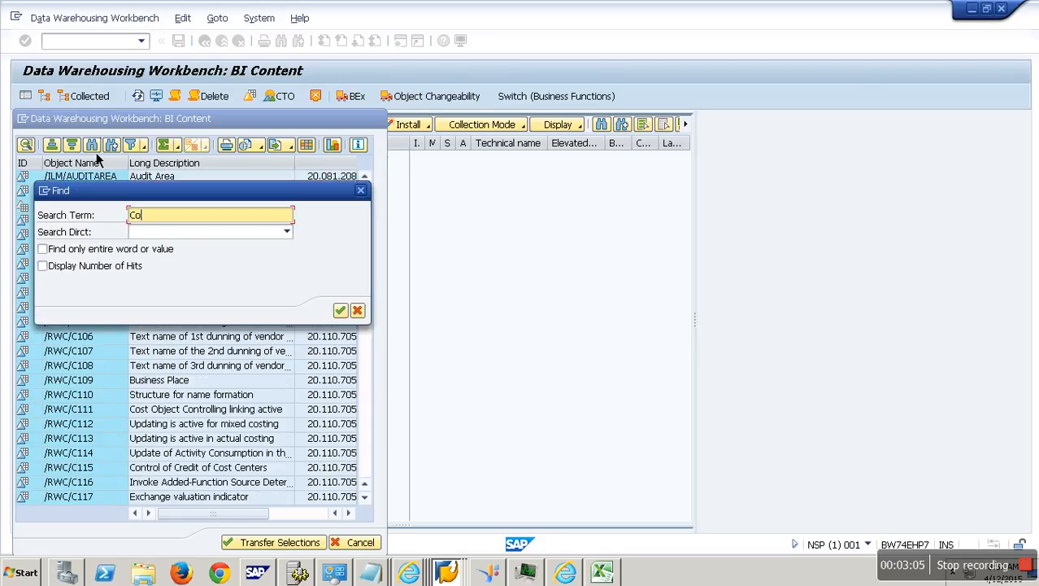
text(ntrolling Area)
key(Return)
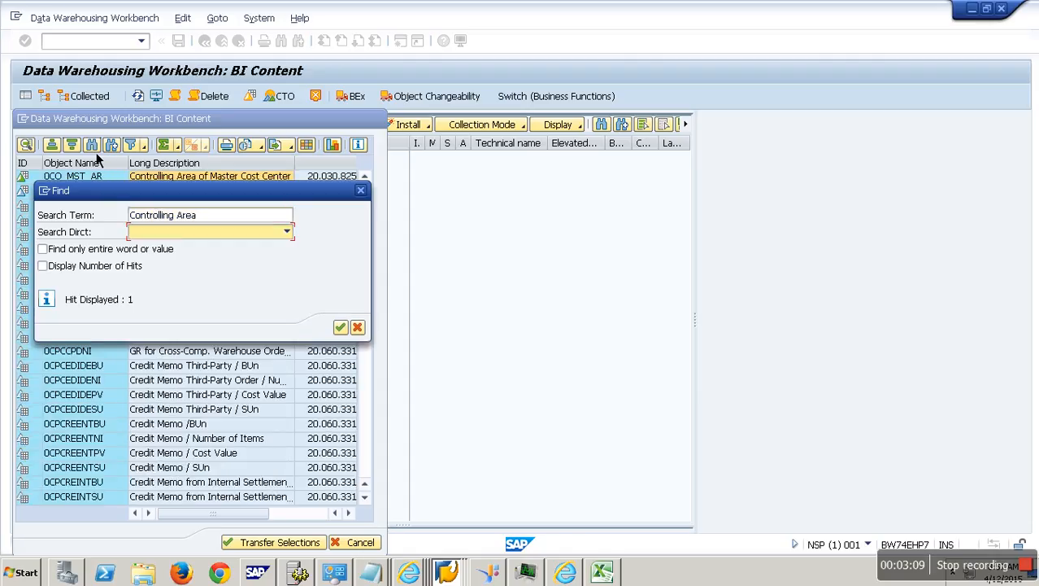
click(357, 327)
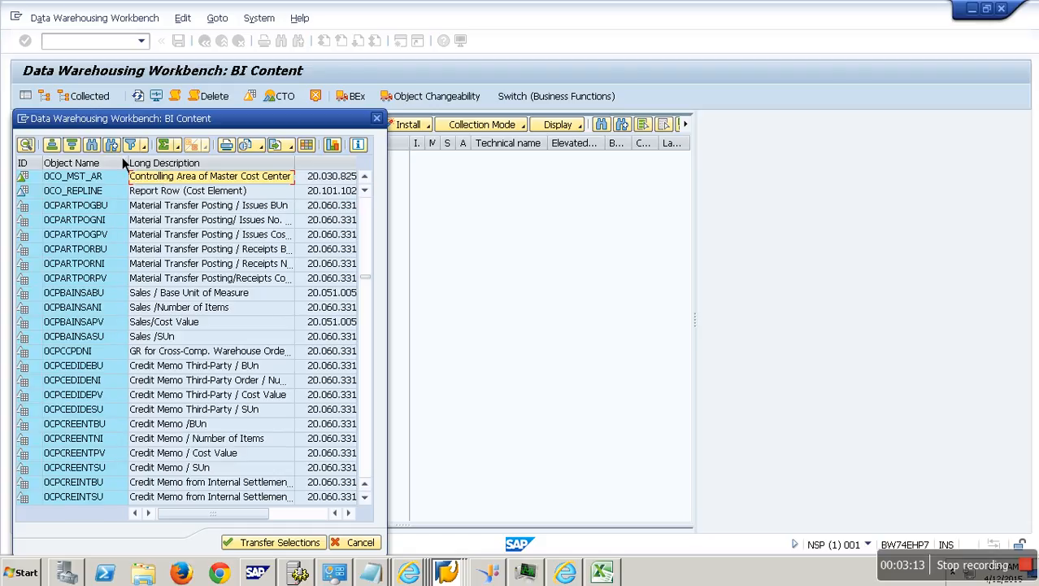
click(122, 157)
click(123, 160)
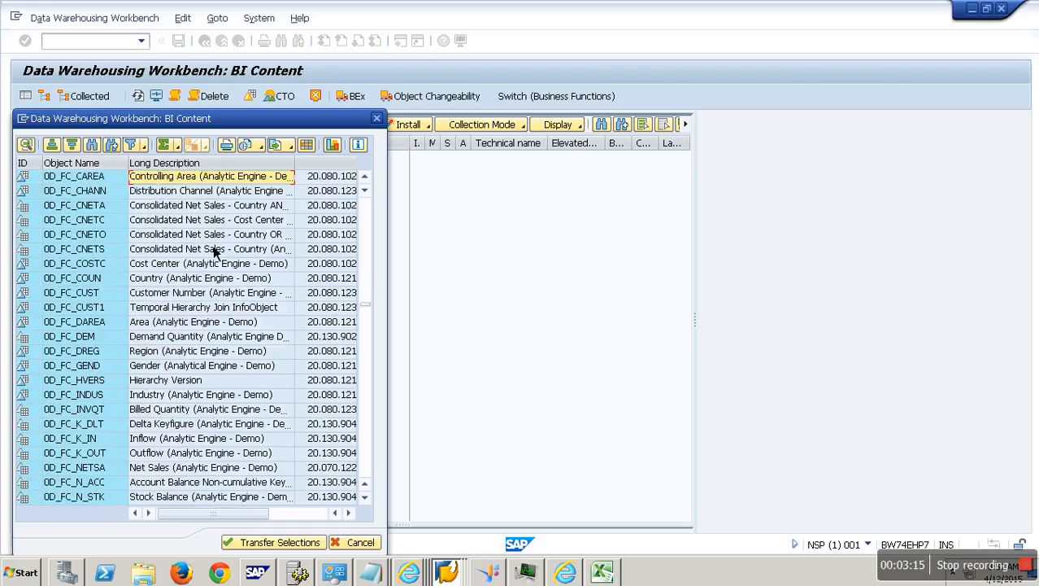
drag(363, 205, 352, 165)
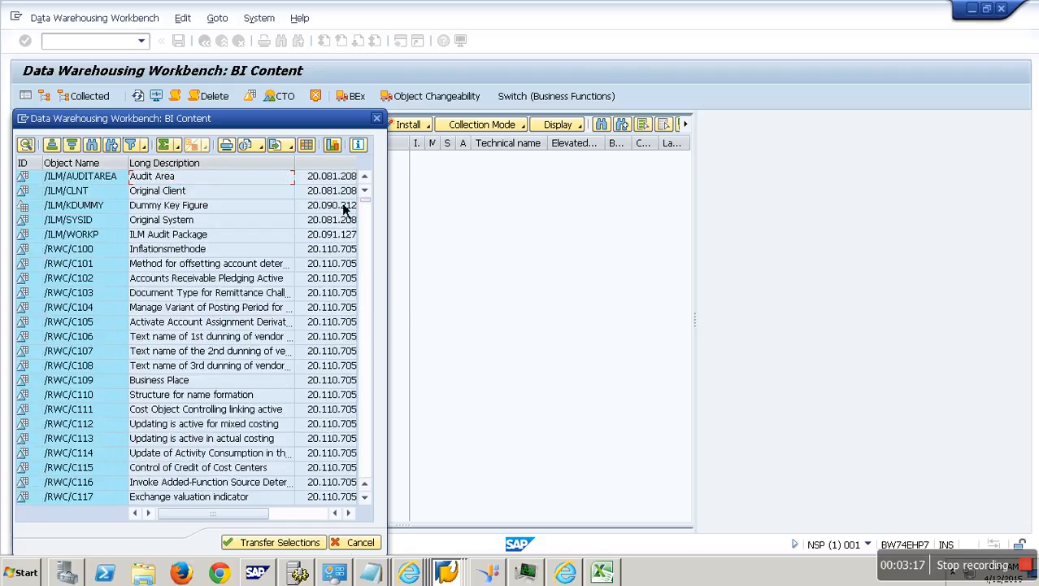
Cancel and reopen the InfoObject selection list, and search it for "Controlling Area".
click(346, 539)
double_click(214, 453)
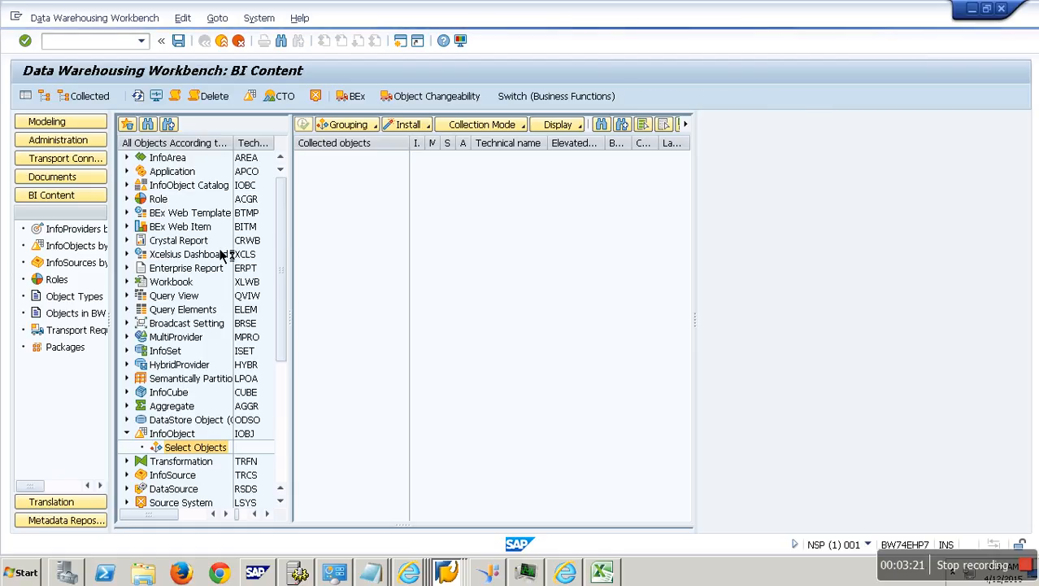
click(92, 145)
text(Controll)
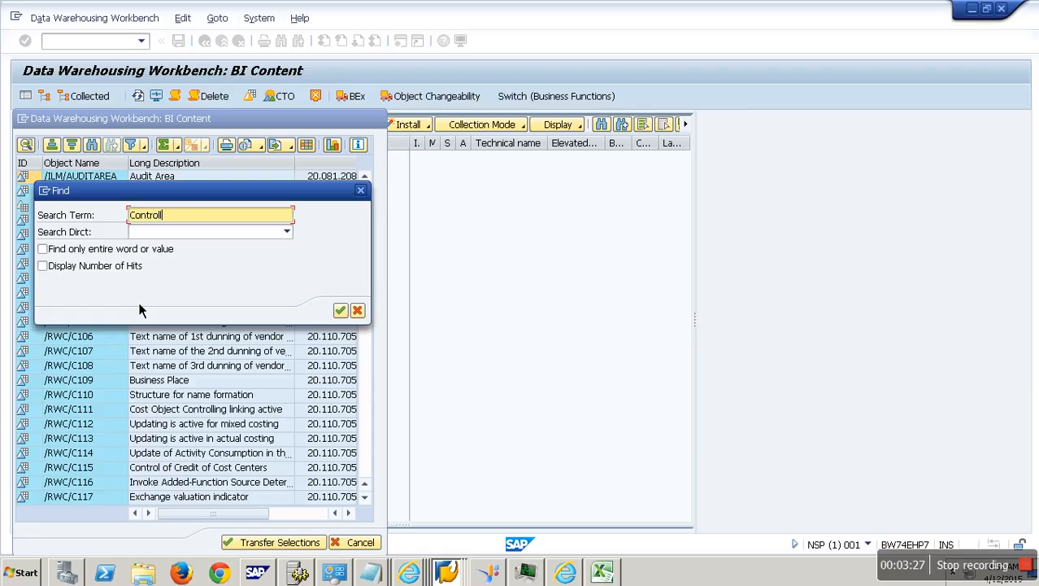
text(ing Area)
key(Return)
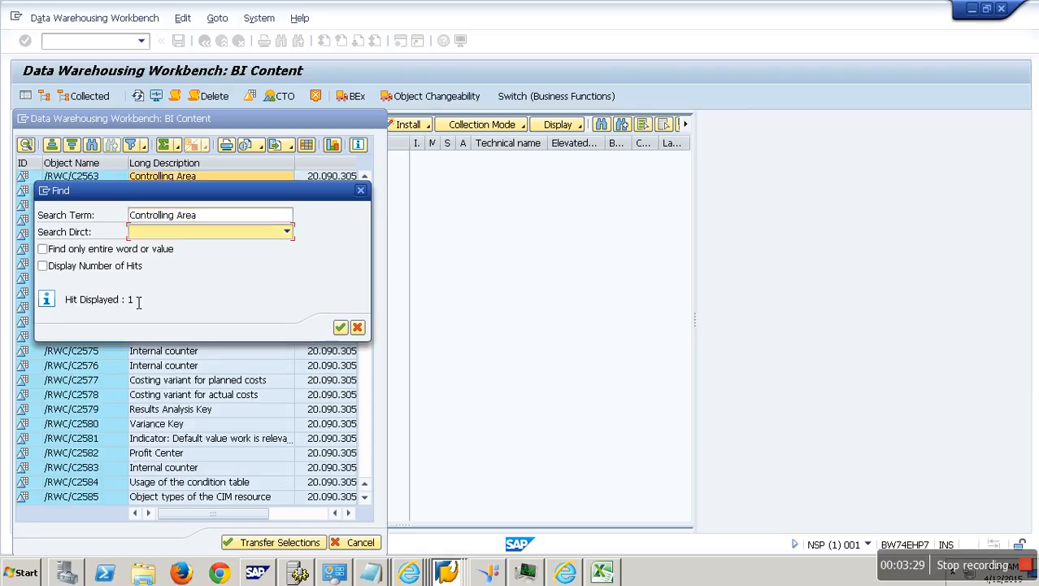
Step through the "Controlling Area" matches to 0CO_AREA and close the search.
key(Return)
key(Return)
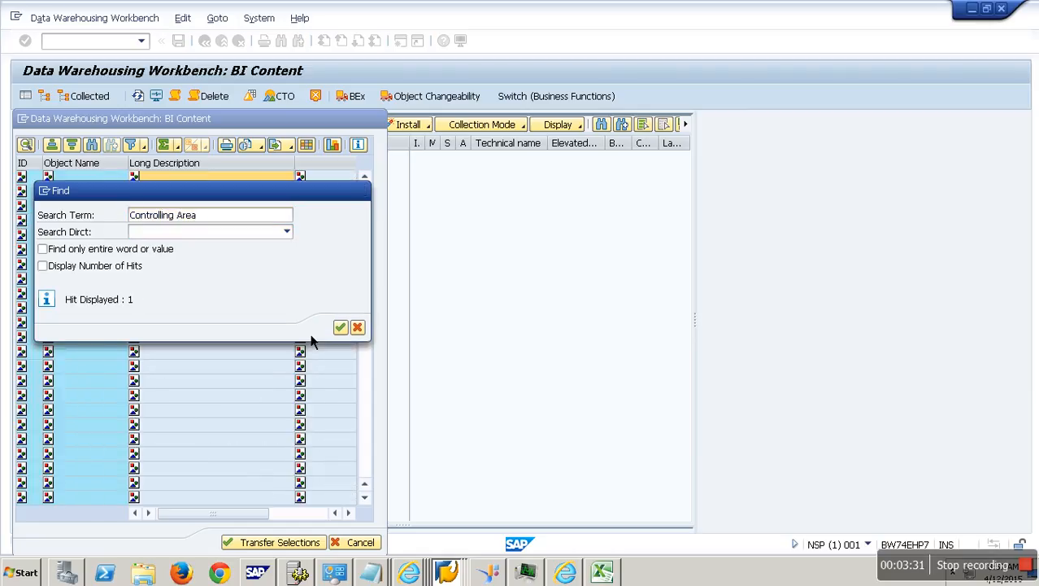
key(Return)
key(Return)
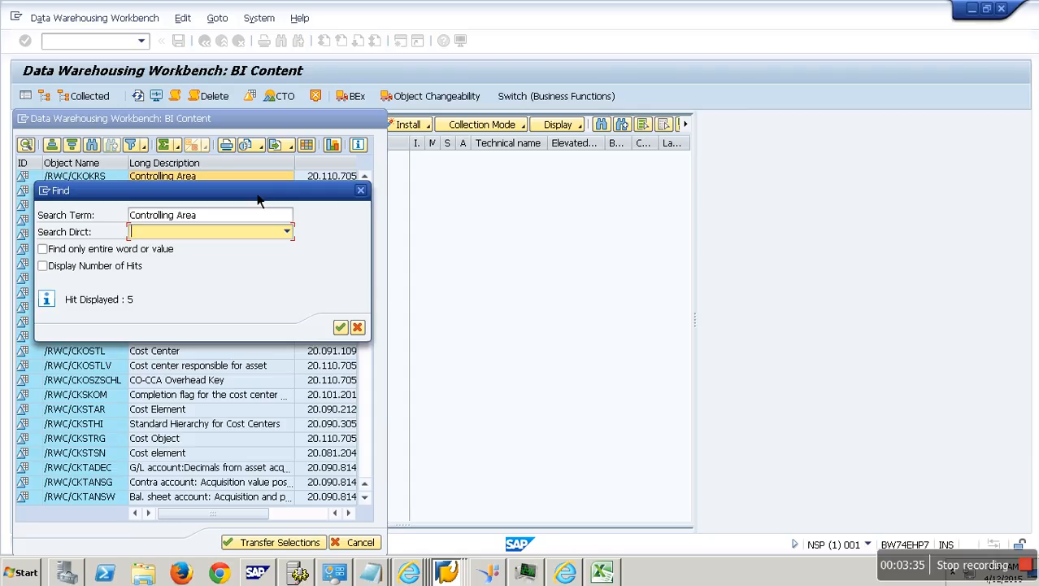
key(Return)
key(Return)
key(Return)
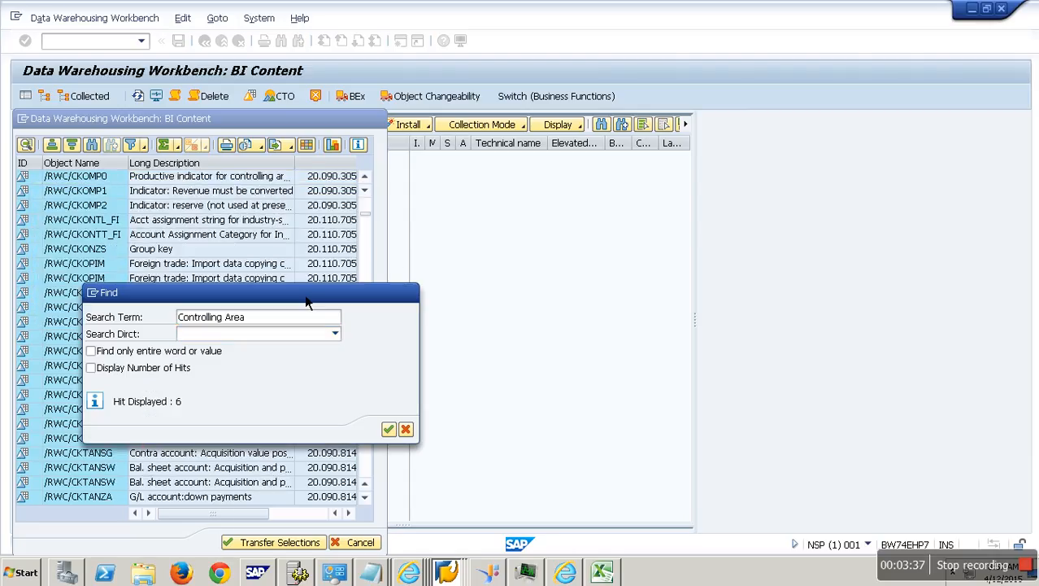
key(Return)
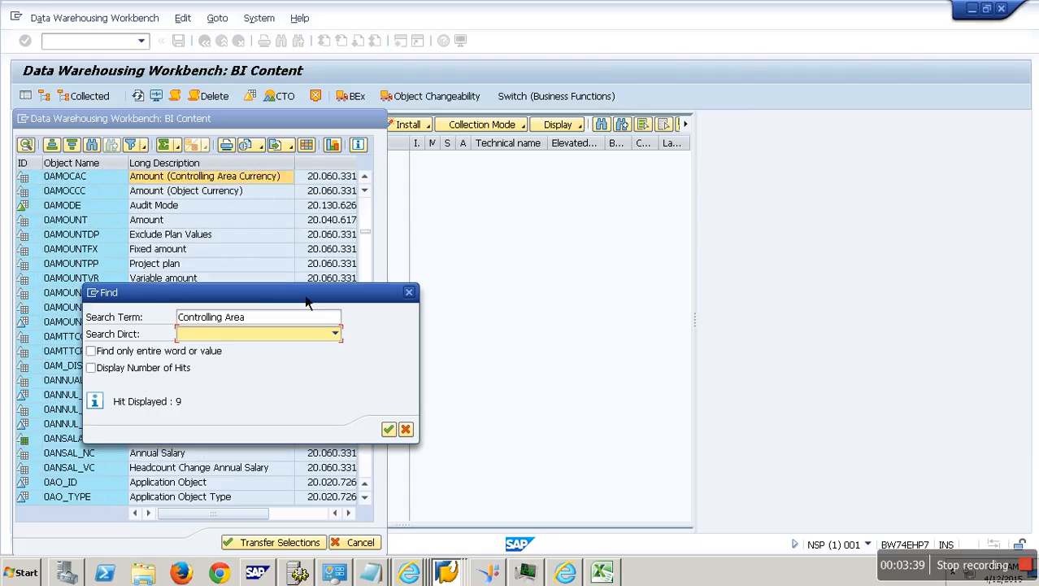
key(Return)
key(Return)
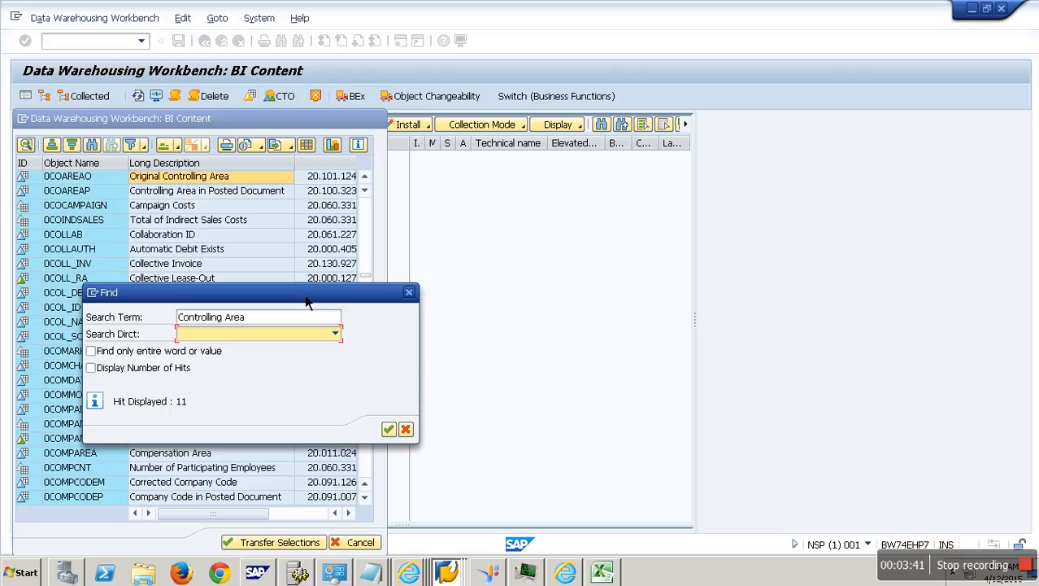
key(Return)
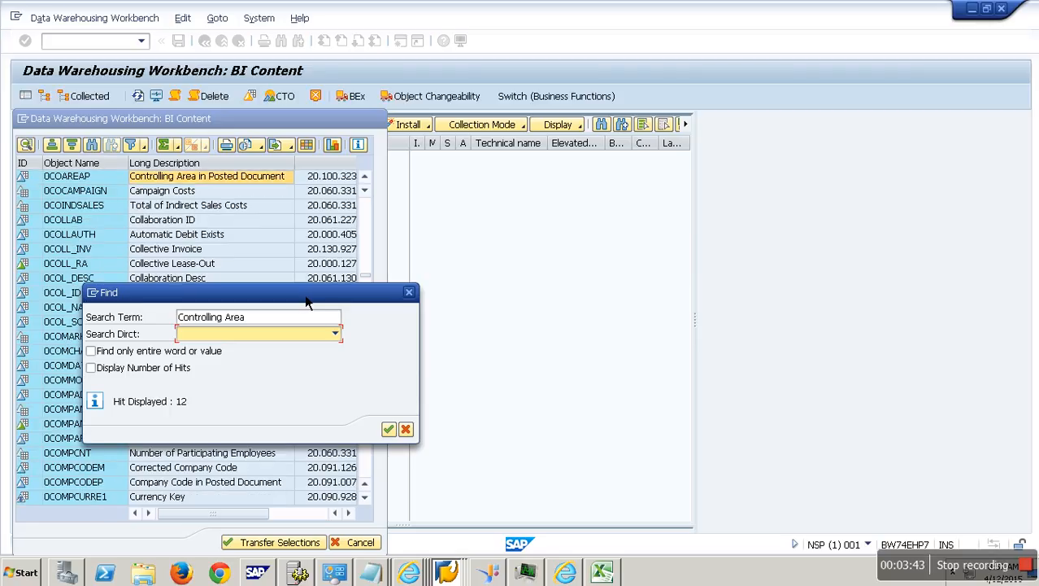
key(Return)
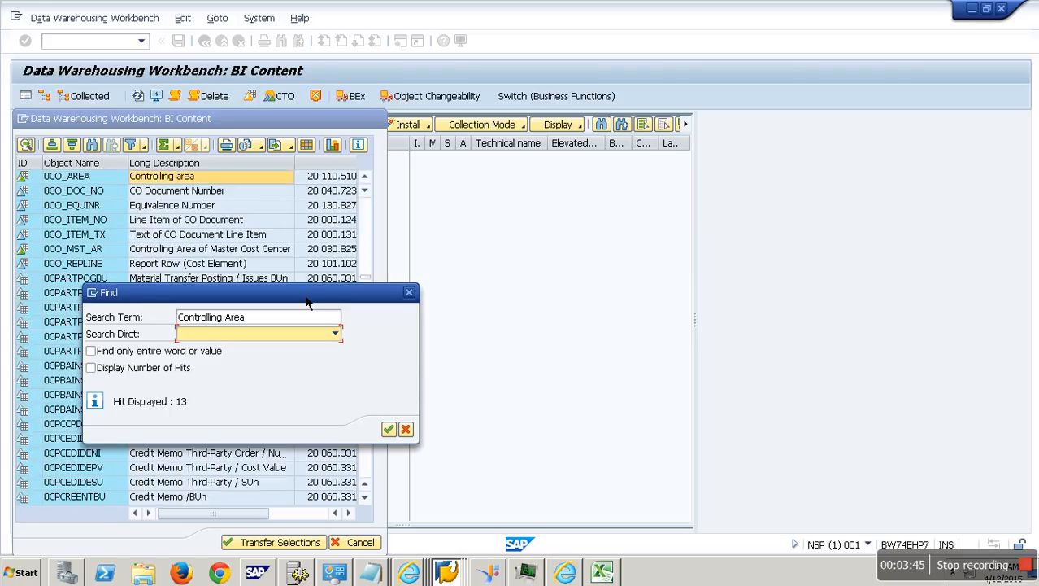
click(406, 429)
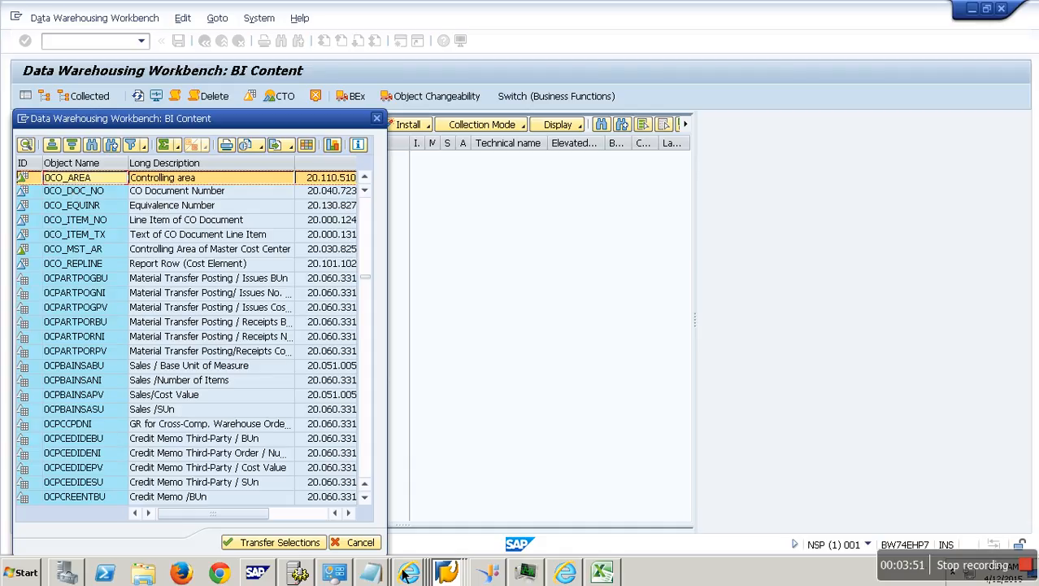
Copy the 0CO_AREA row into the Notepad note below the 0COSTCENTER line, and return to the BI Content list.
mouse_move(371, 574)
click(382, 518)
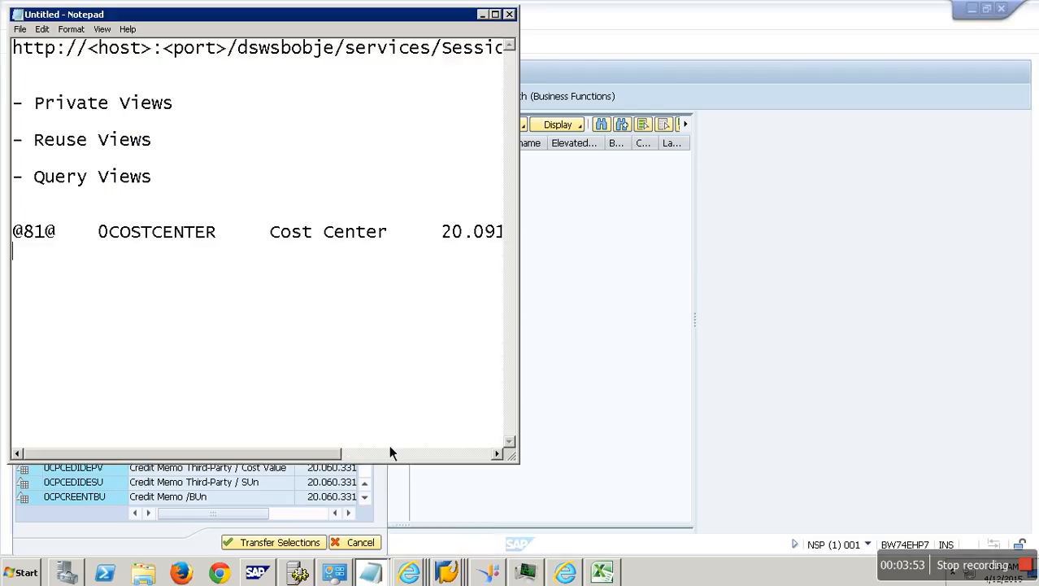
key(ctrl+v)
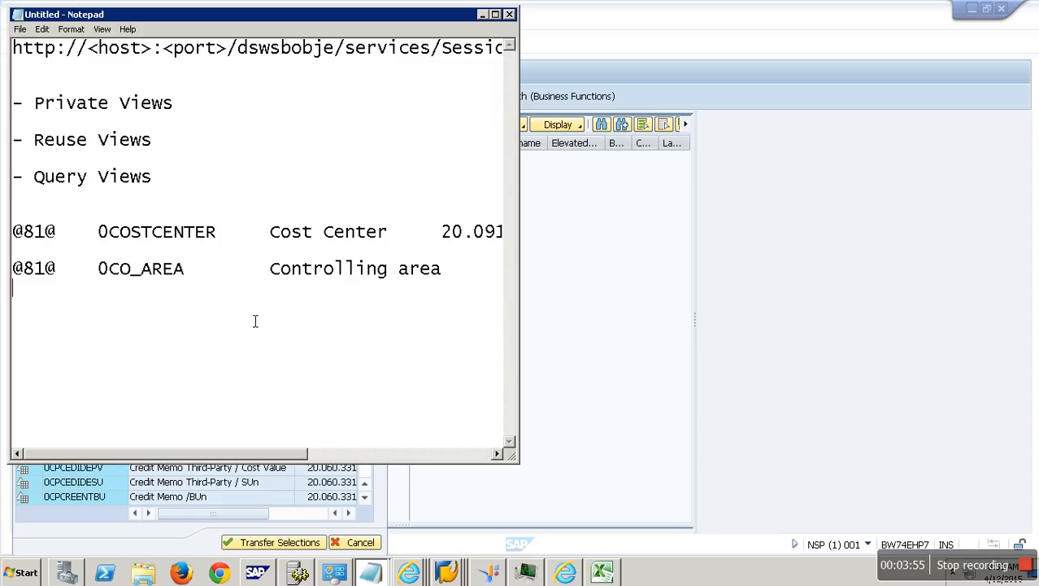
click(537, 229)
Cancel the InfoObject selection, exit the Data Warehousing Workbench, and start transaction RSD1.
click(360, 542)
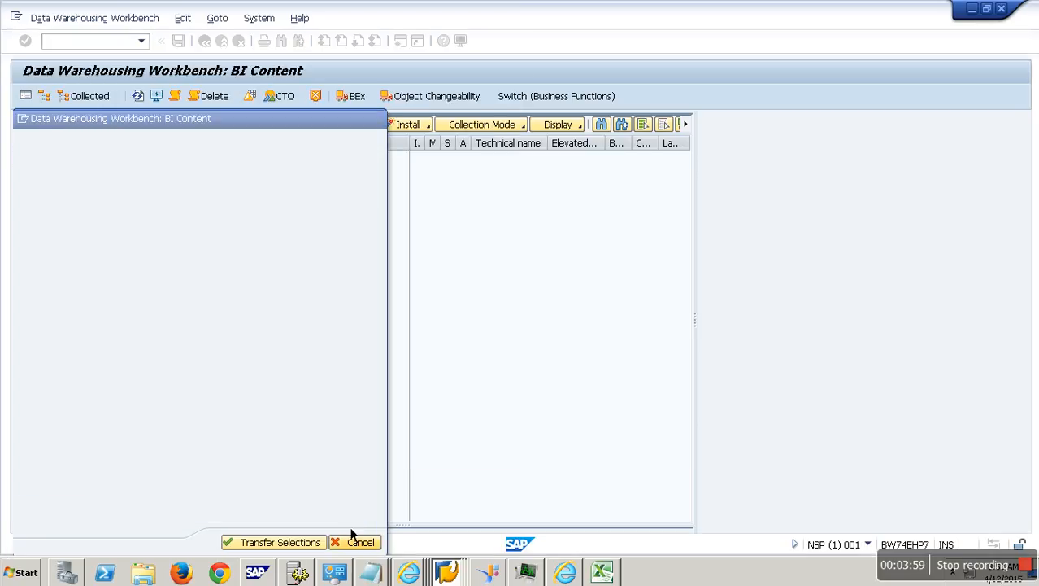
click(222, 42)
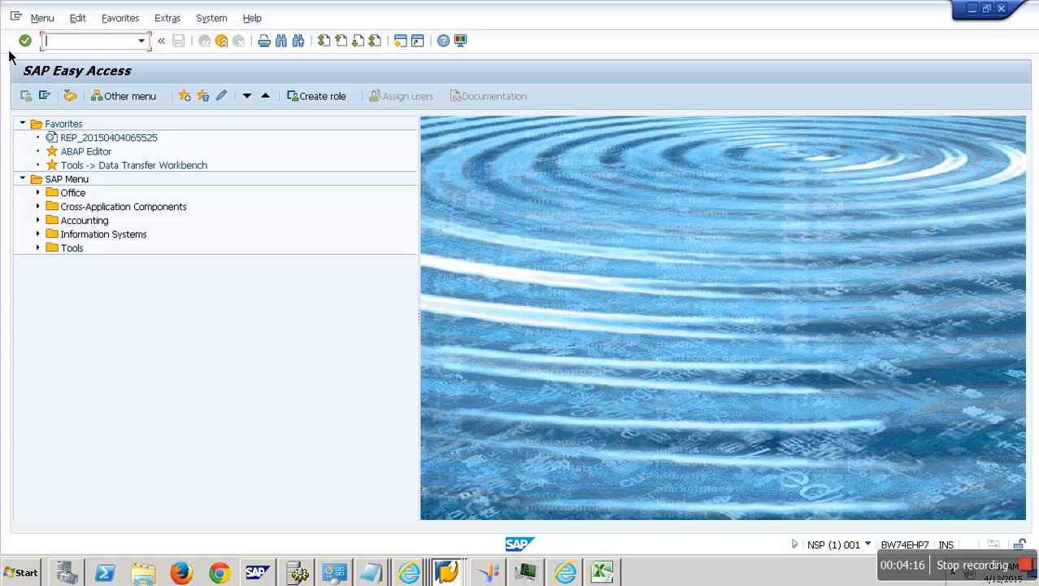
text(RSD1)
key(Return)
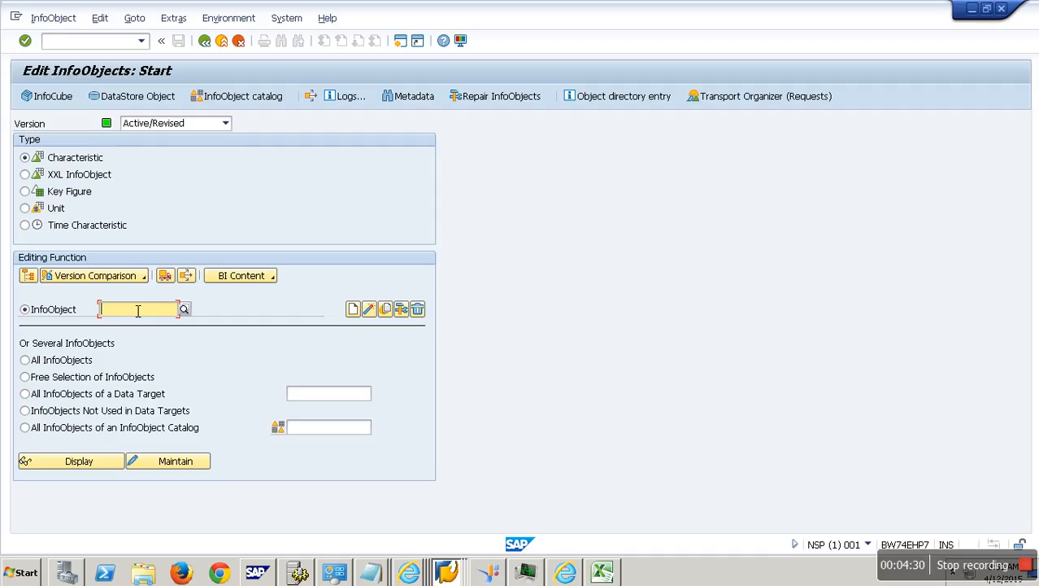
Switch to the LO Data Extraction Customizing Cockpit session and open SE11 in a new session.
click(453, 577)
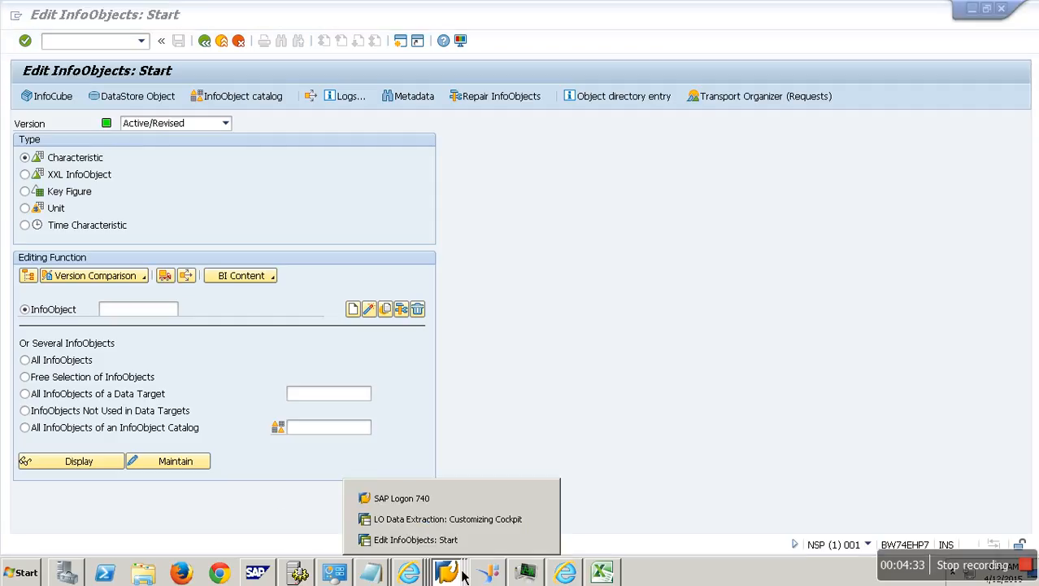
click(472, 520)
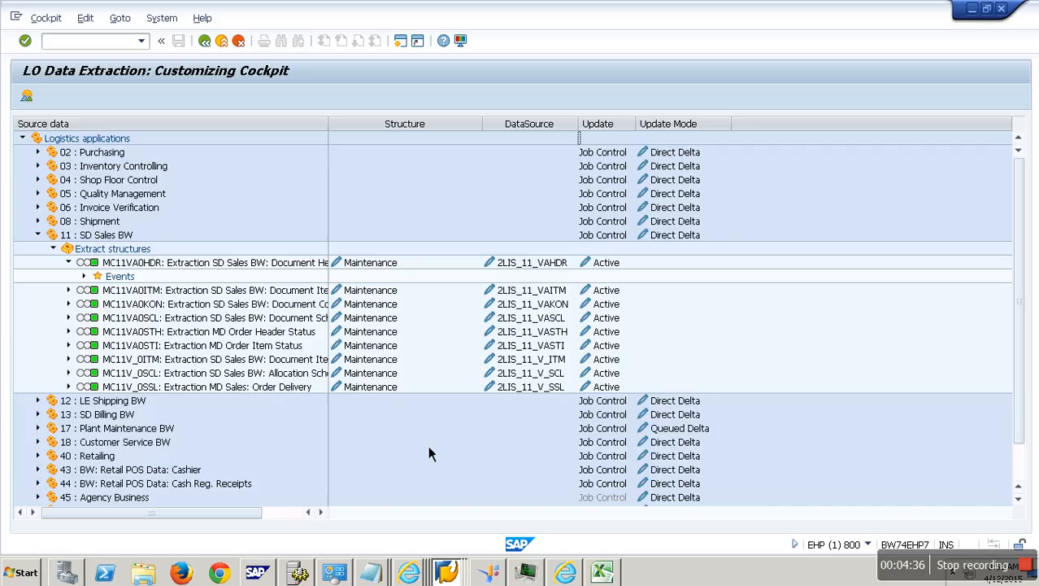
click(130, 48)
text(/OSE11)
key(Return)
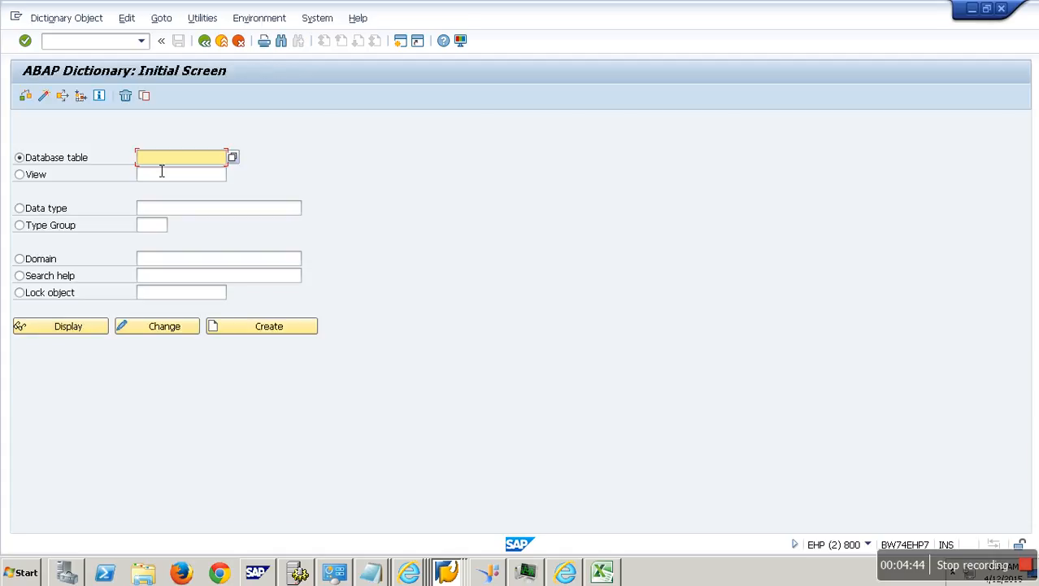
Display the structure MC11VA0HDR in the ABAP Dictionary.
text(MC11VA0HDR)
key(Return)
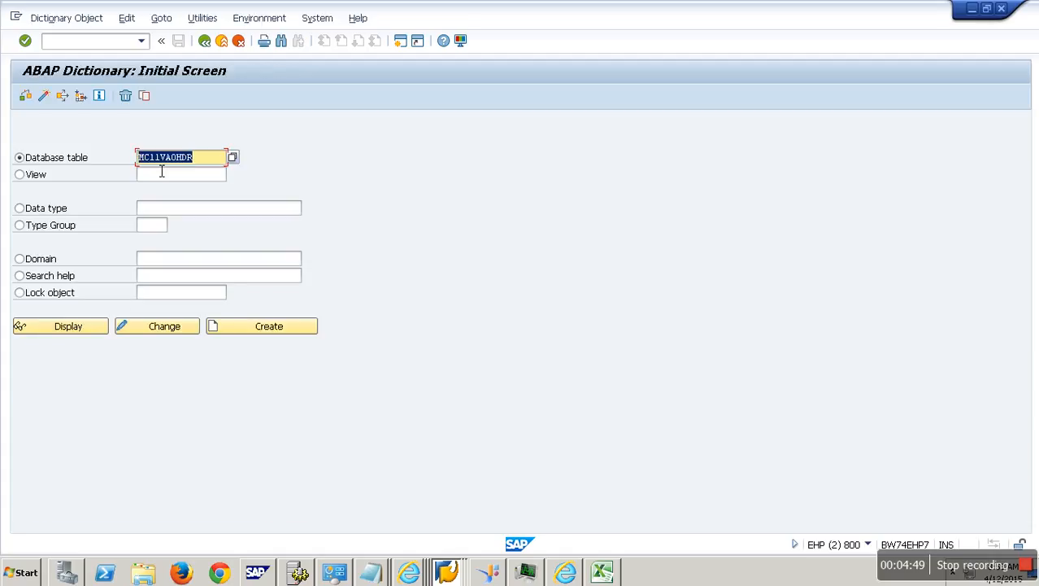
click(85, 330)
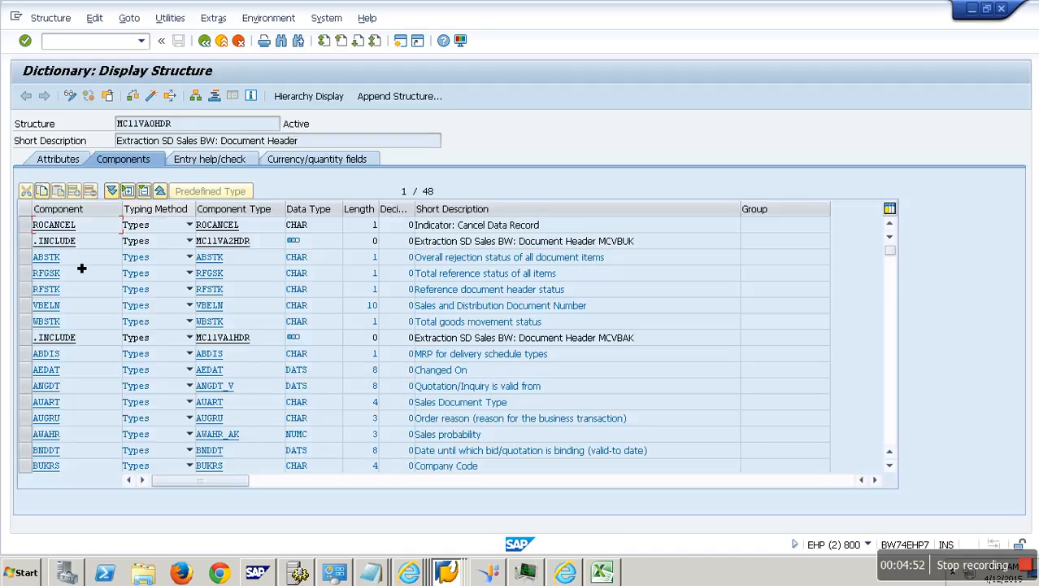
Find the appended fields near the end of the component list and select the rows GSBER through PLAAG.
scroll(89, 325, down, 2)
scroll(96, 313, down, 14)
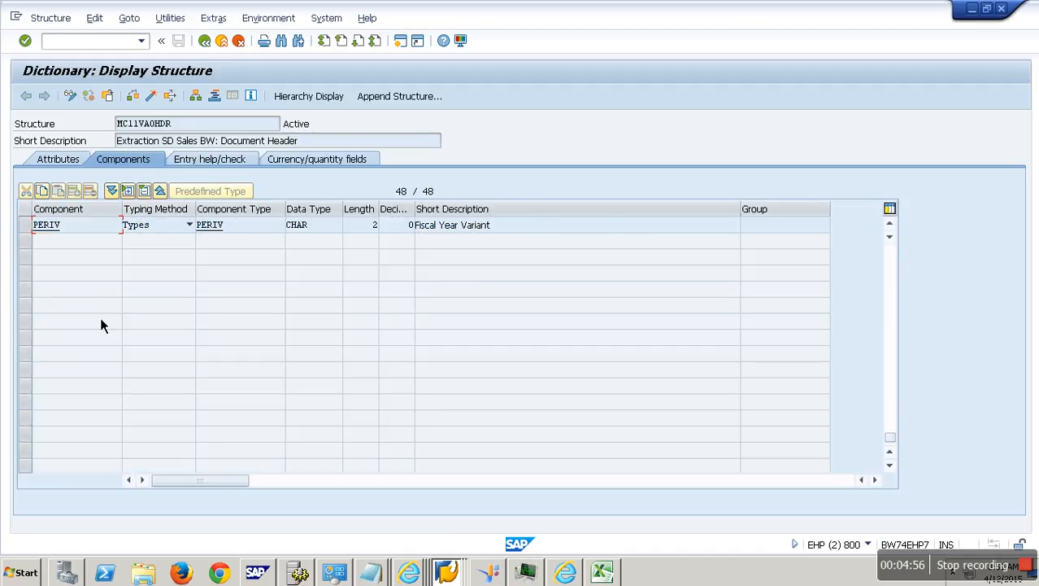
scroll(101, 325, up, 1)
scroll(101, 326, up, 1)
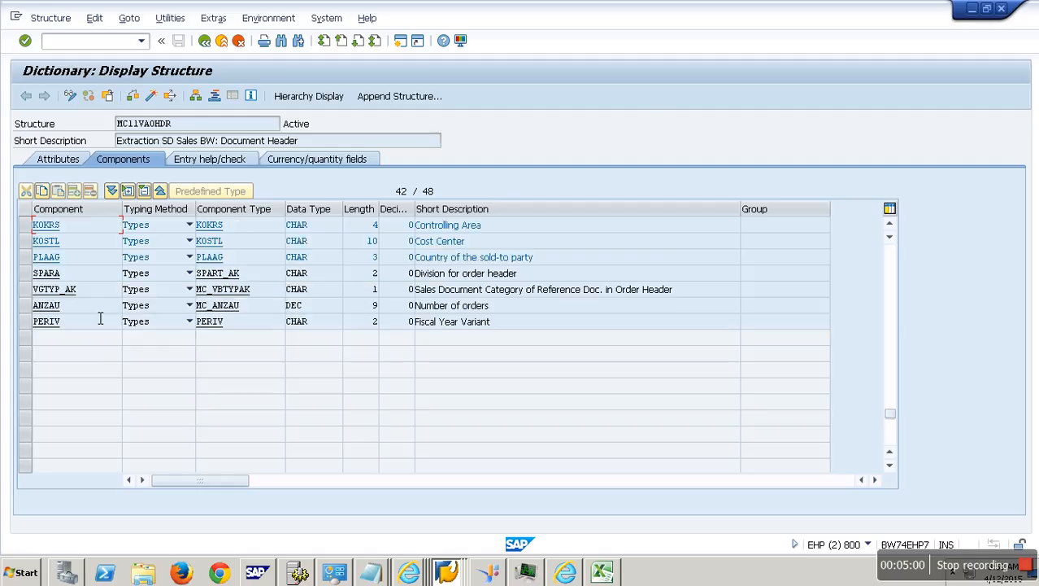
scroll(101, 319, up, 1)
mouse_move(25, 274)
mouse_down()
mouse_move(26, 291)
mouse_move(32, 259)
mouse_up()
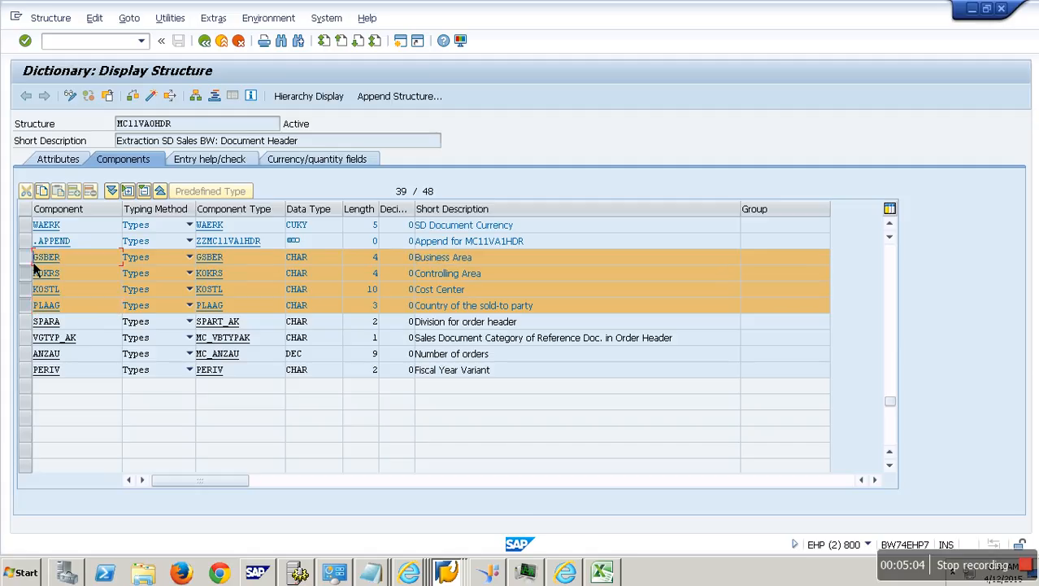
Check the data type and length of the Business Area field and copy its component type GSBER.
click(236, 262)
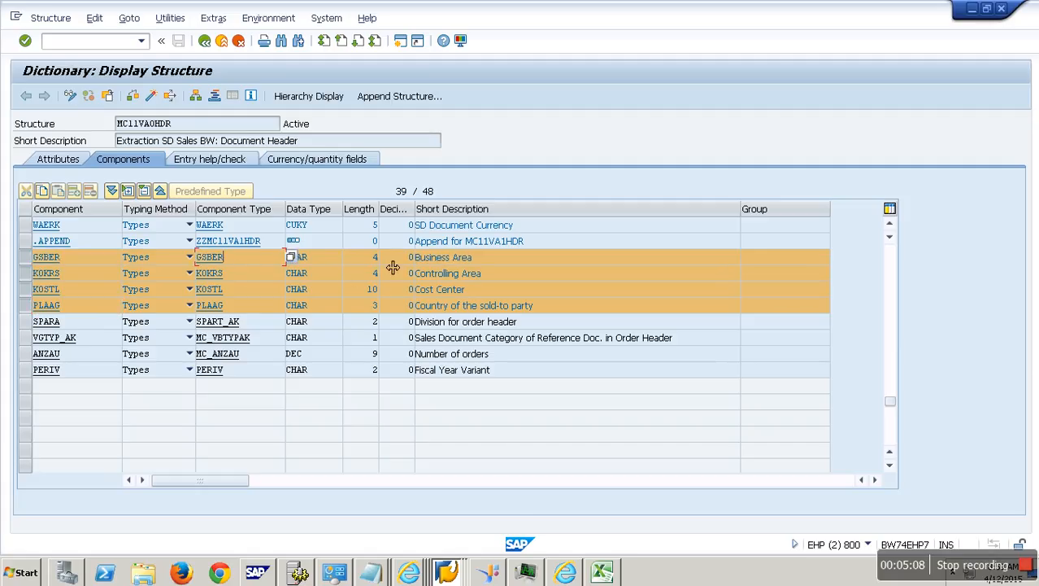
click(330, 262)
click(370, 262)
drag(241, 262, 188, 262)
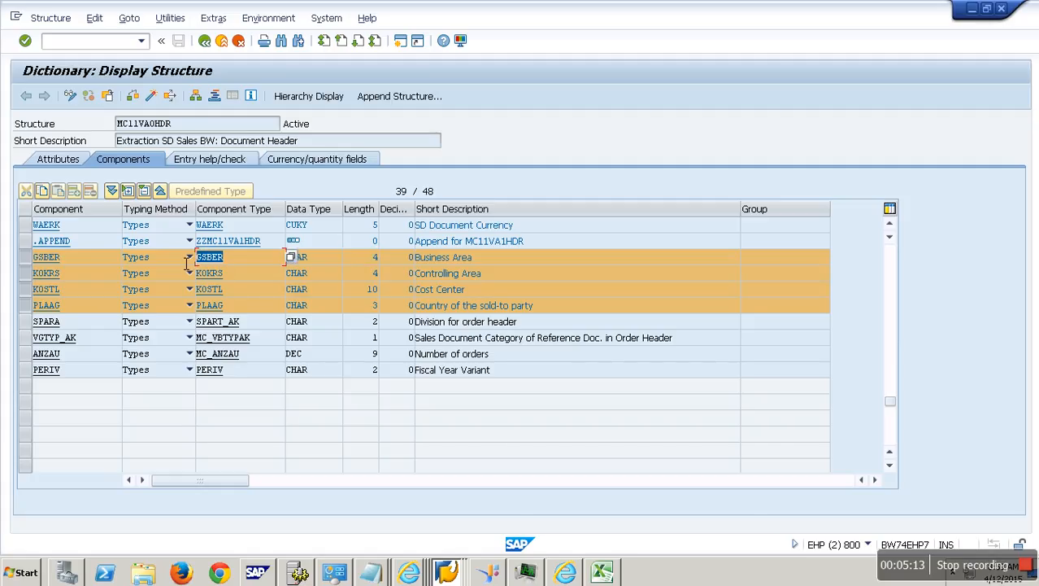
key(ctrl+c)
In the Edit InfoObjects session, create a characteristic with the copied name GSBER and the long description "Business Area".
click(446, 572)
click(454, 524)
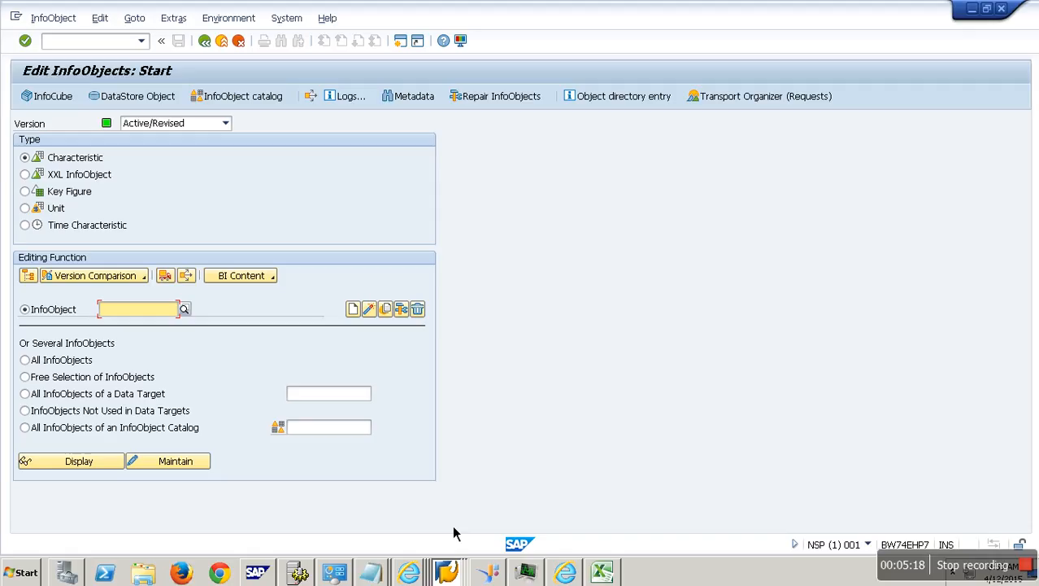
key(ctrl+v)
click(354, 311)
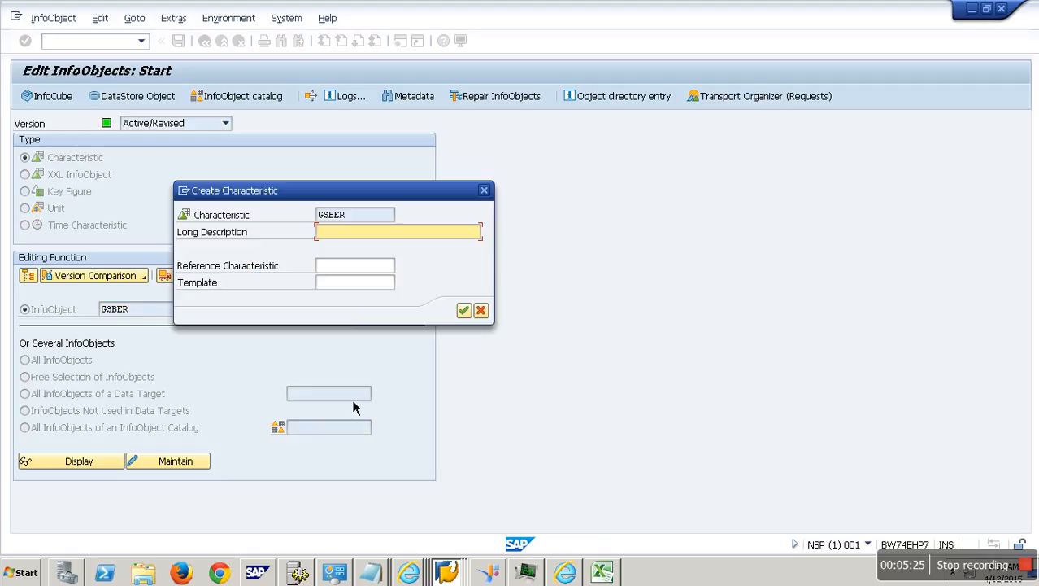
text(Business Area)
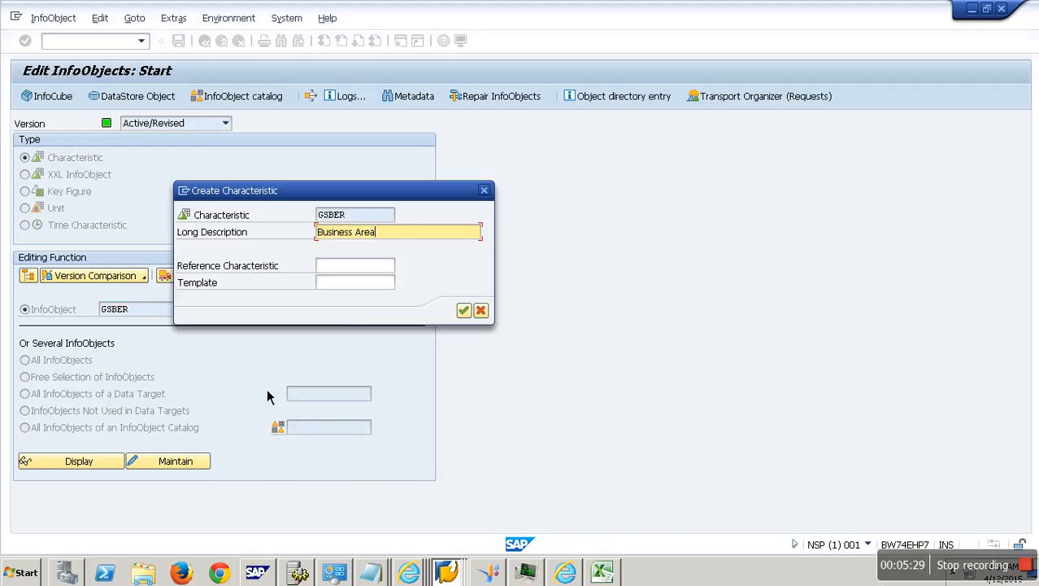
click(465, 312)
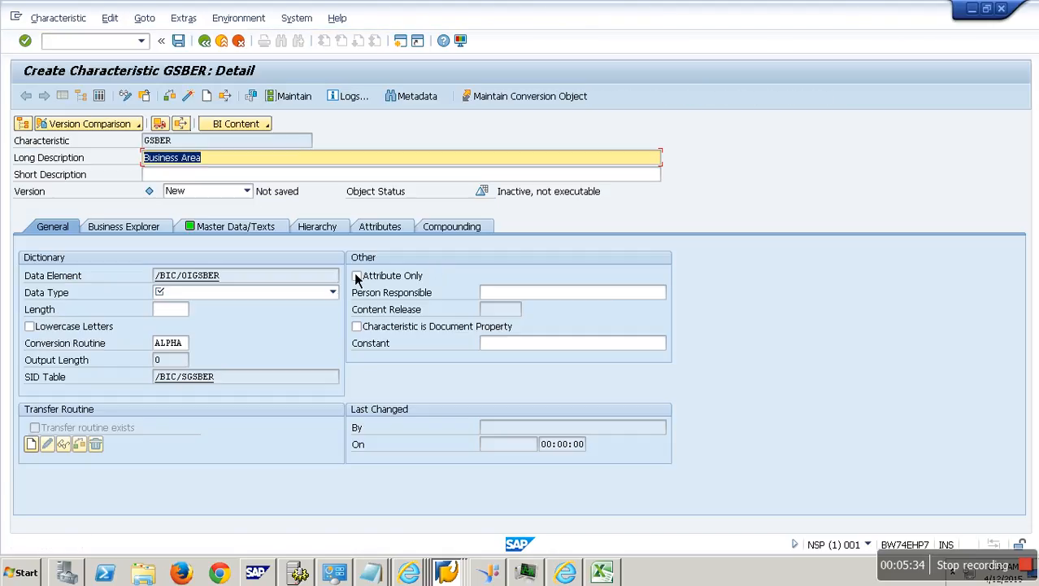
Set the GSBER characteristic's data type to CHAR - Character String and its length to 4, and activate it.
click(332, 292)
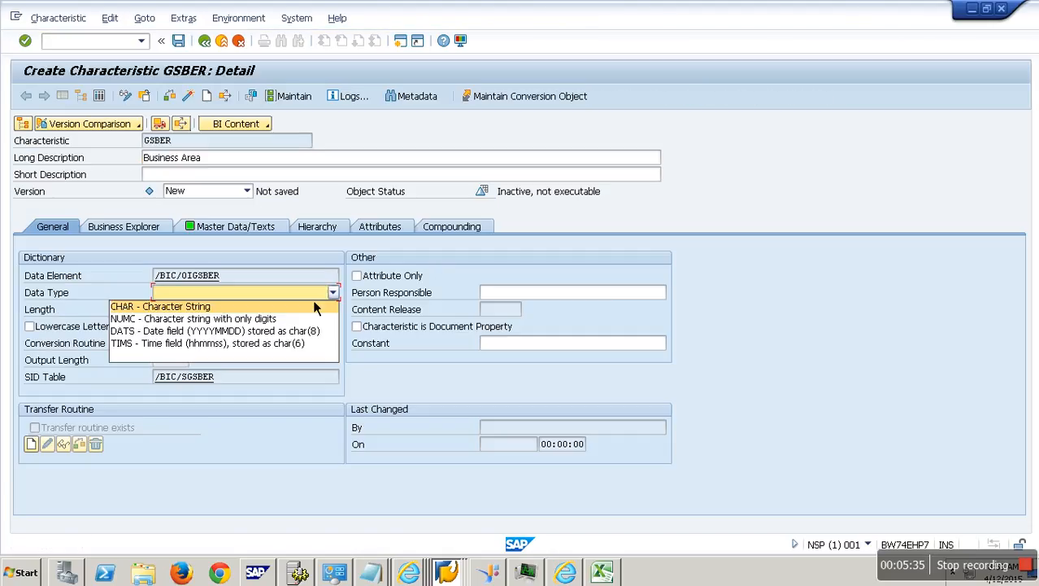
click(262, 306)
text(4)
click(194, 97)
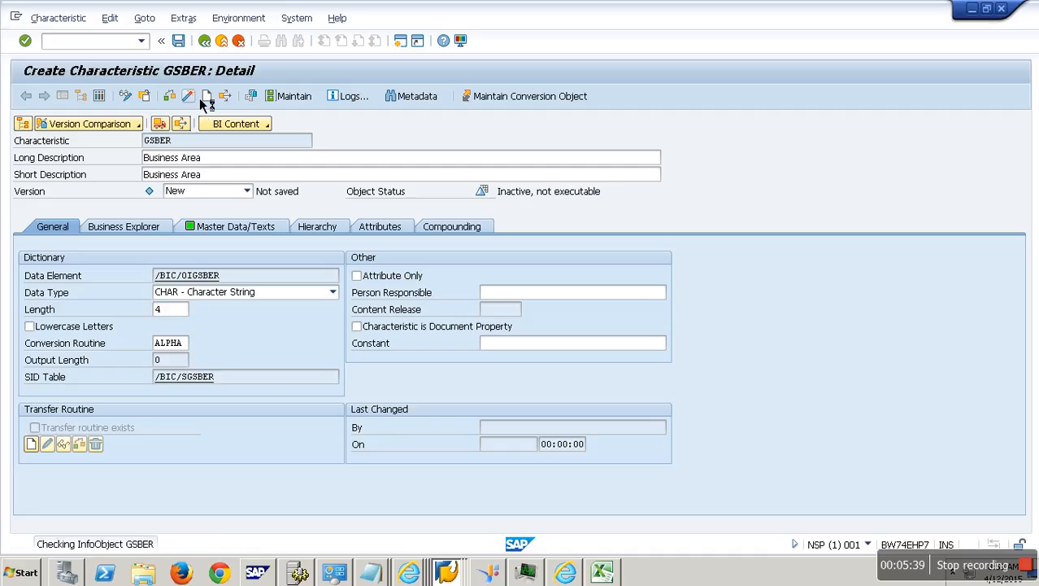
In the Dictionary structure display of MC11VA0HDR, copy the component type PLAAG of the sold-to party's country field.
mouse_move(457, 574)
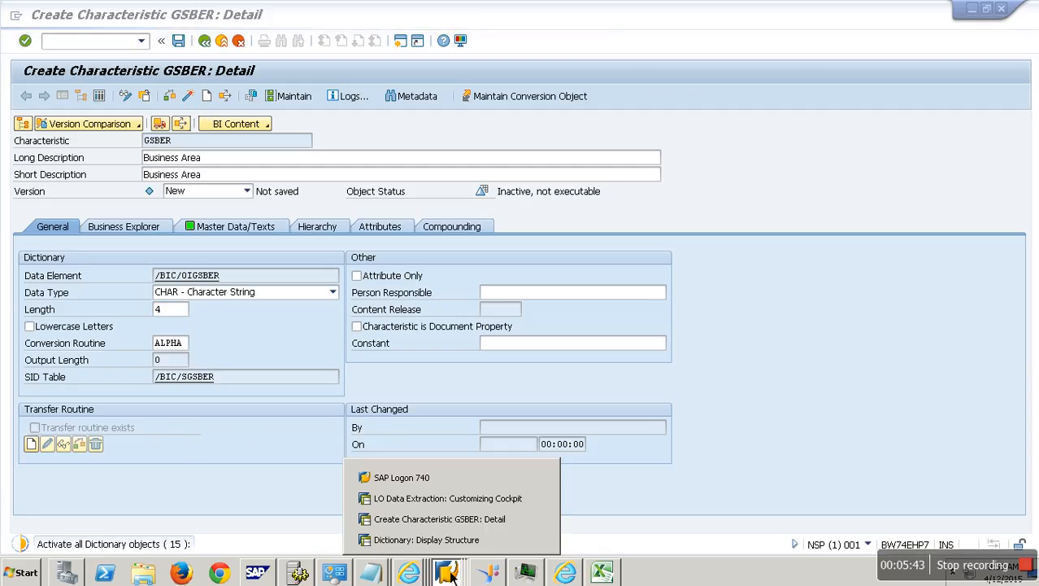
click(431, 539)
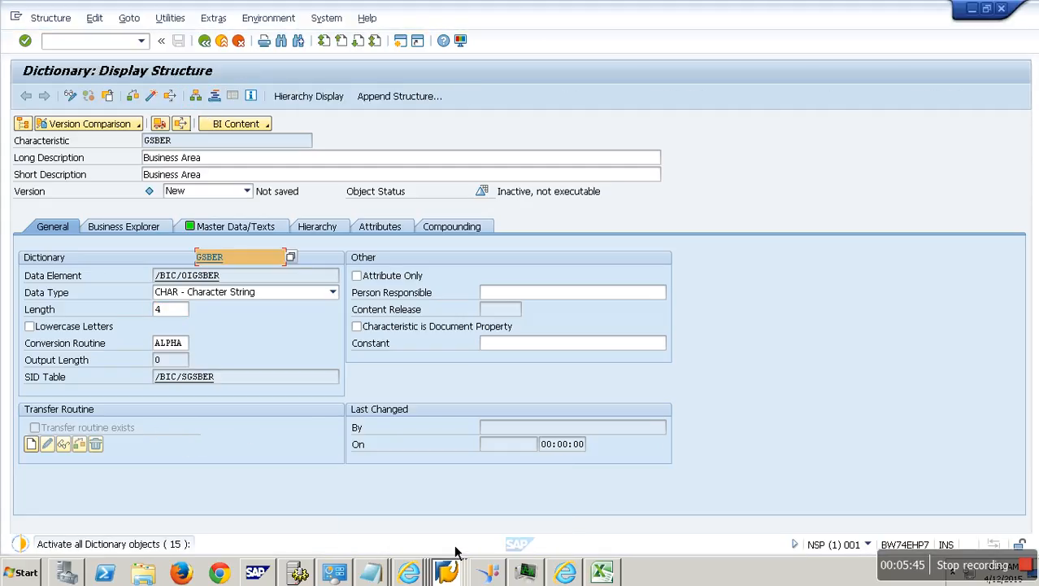
click(73, 307)
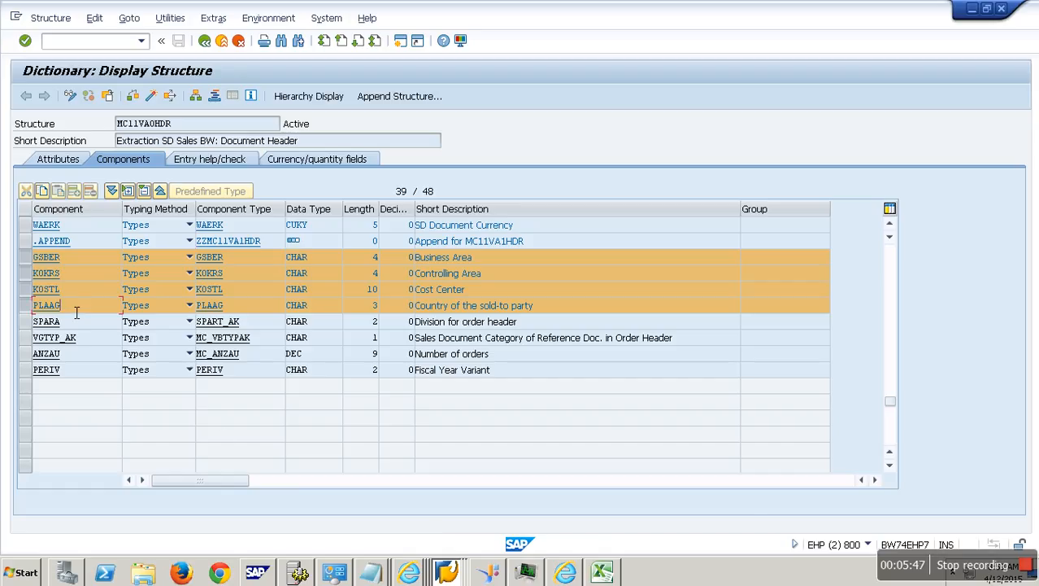
double_click(207, 306)
click(226, 446)
key(alt+Tab)
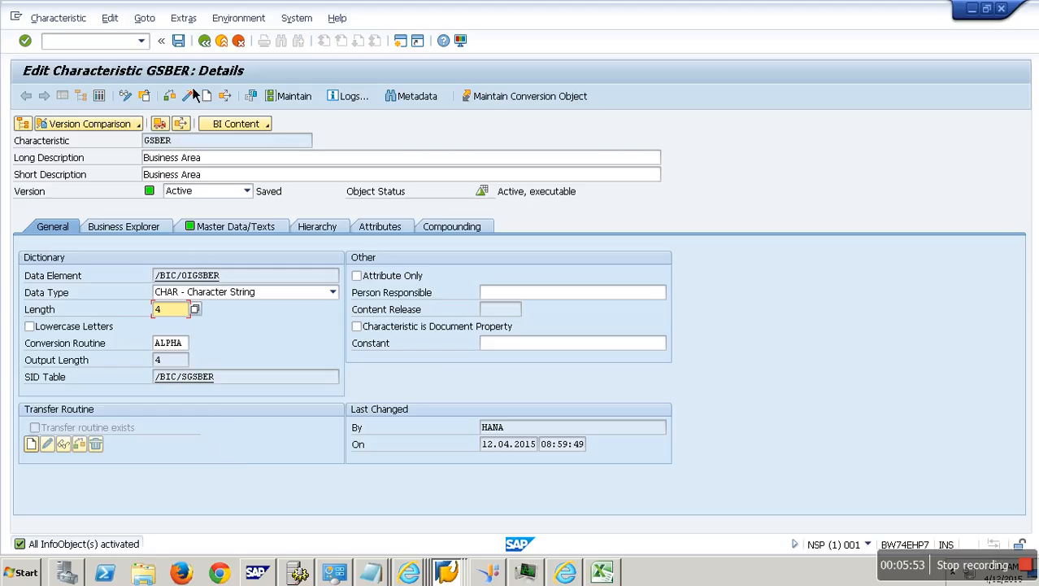
Return to the Edit InfoObjects start screen and create a characteristic with the copied name PLAAG and the long description "Country".
click(211, 46)
key(ctrl+v)
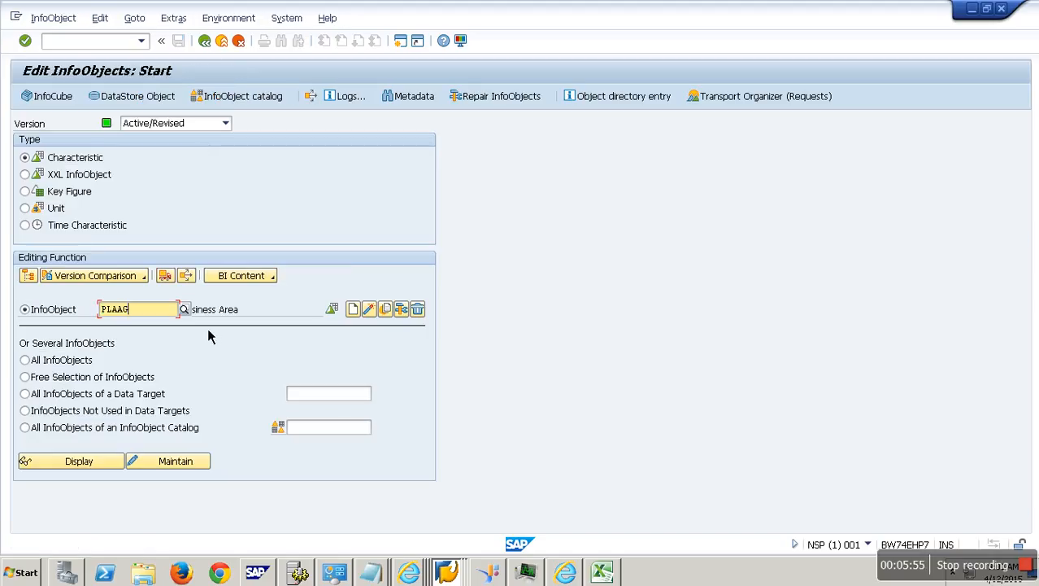
click(353, 309)
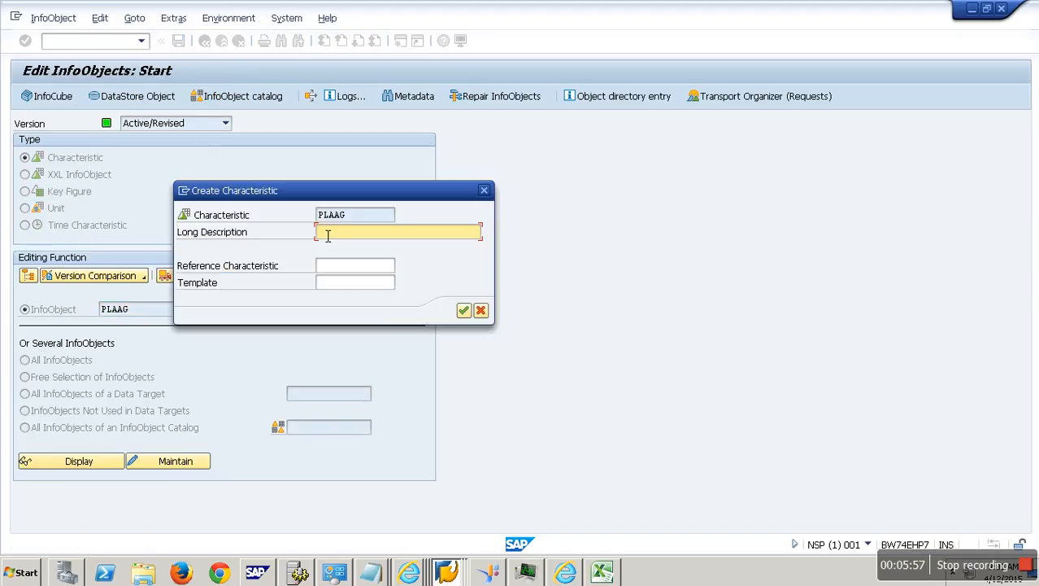
text(Country)
key(Return)
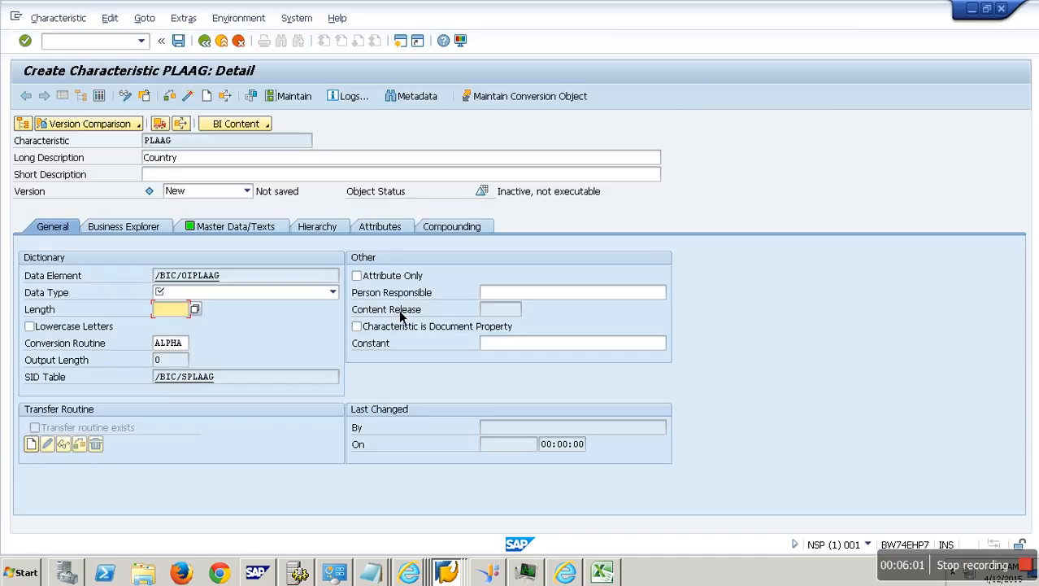
Set the PLAAG characteristic's data type to CHAR - Character String and its length to 3, and activate it.
click(274, 293)
click(218, 305)
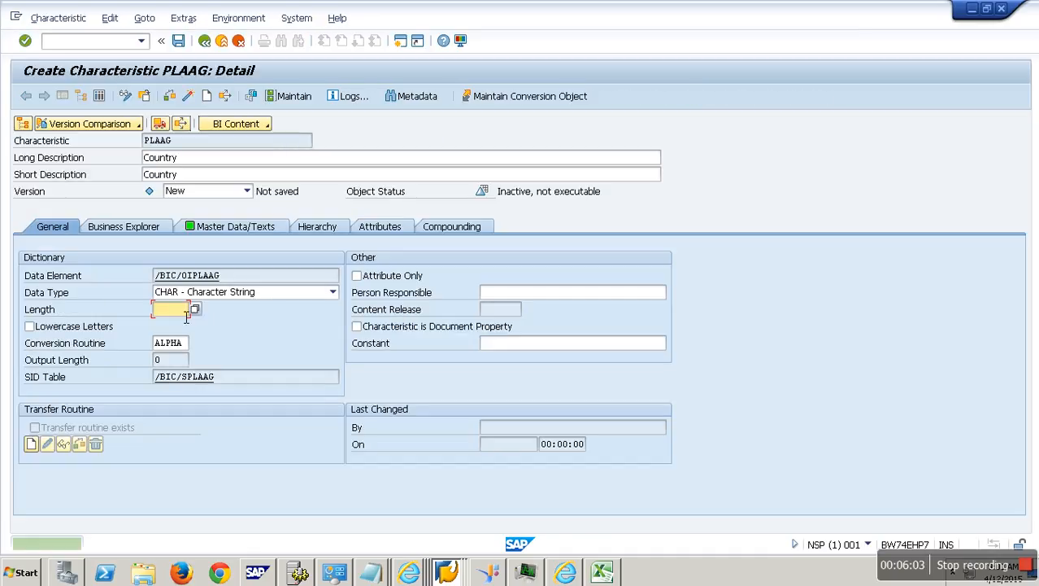
text(3)
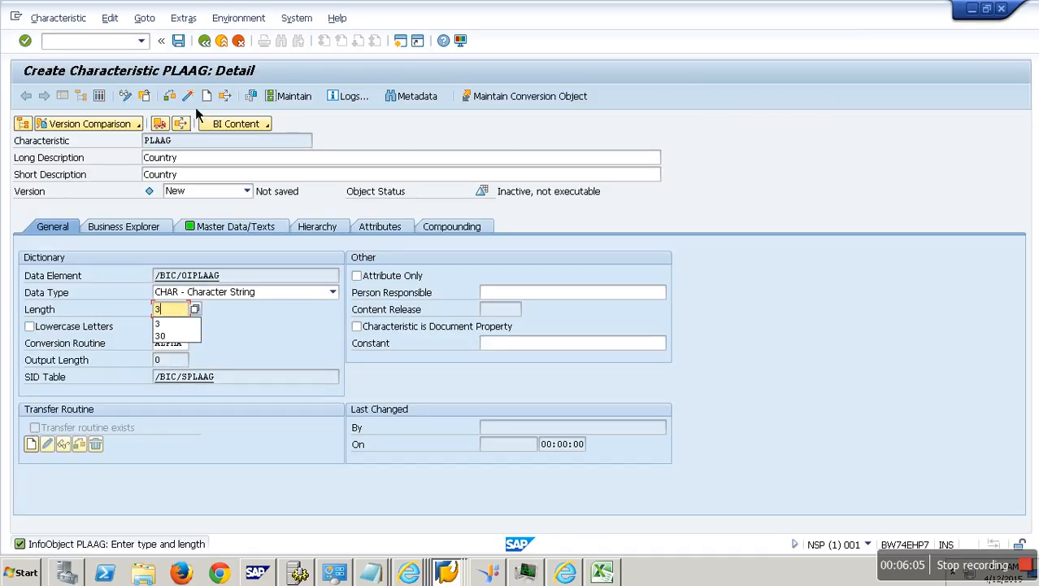
key(Return)
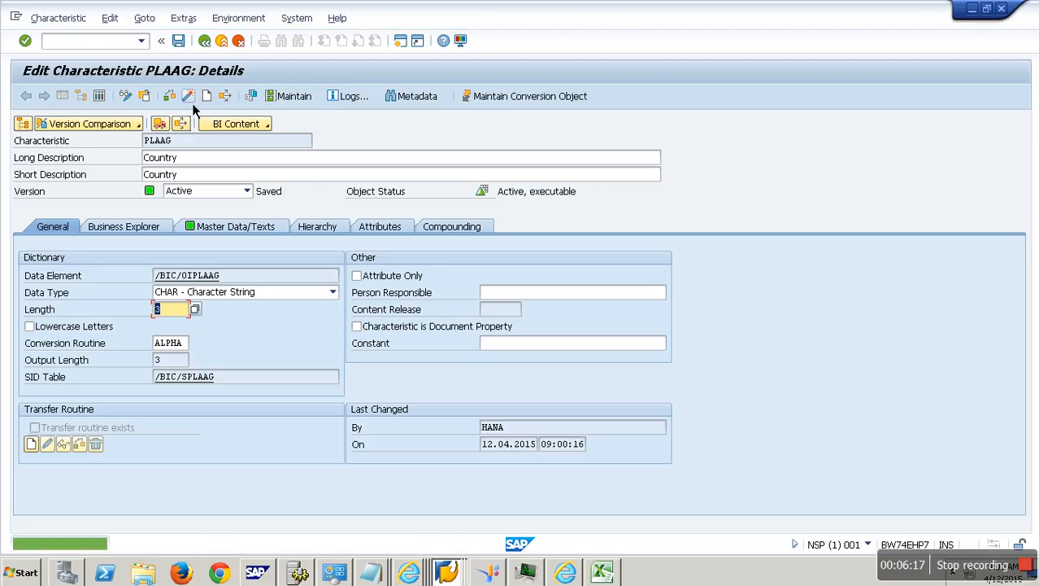
Return to the Data Warehousing Workbench and open the Sales Order Header Data InfoSource 2LIS_11_VAHDR for changing.
click(97, 47)
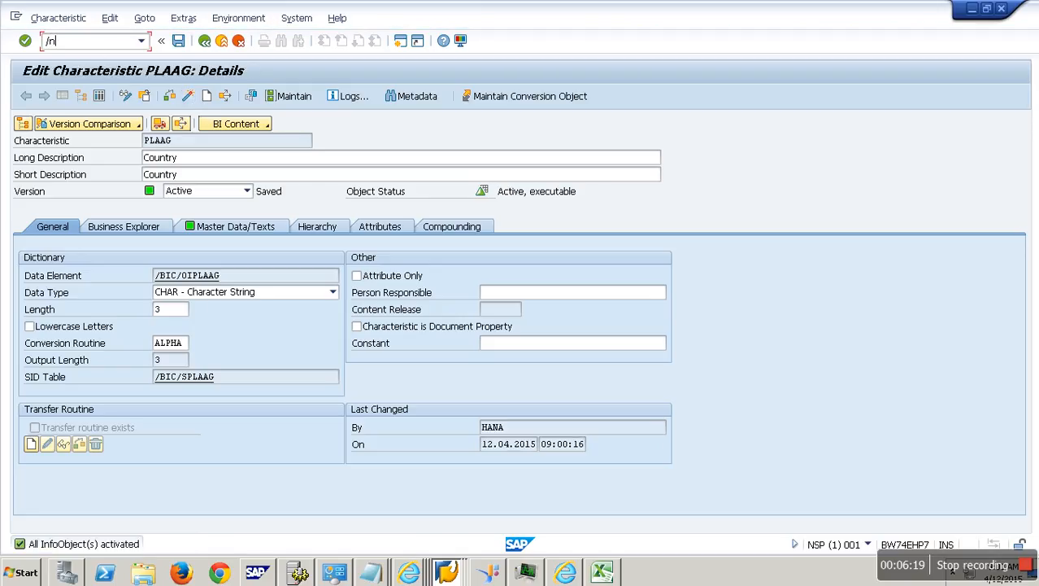
key(Return)
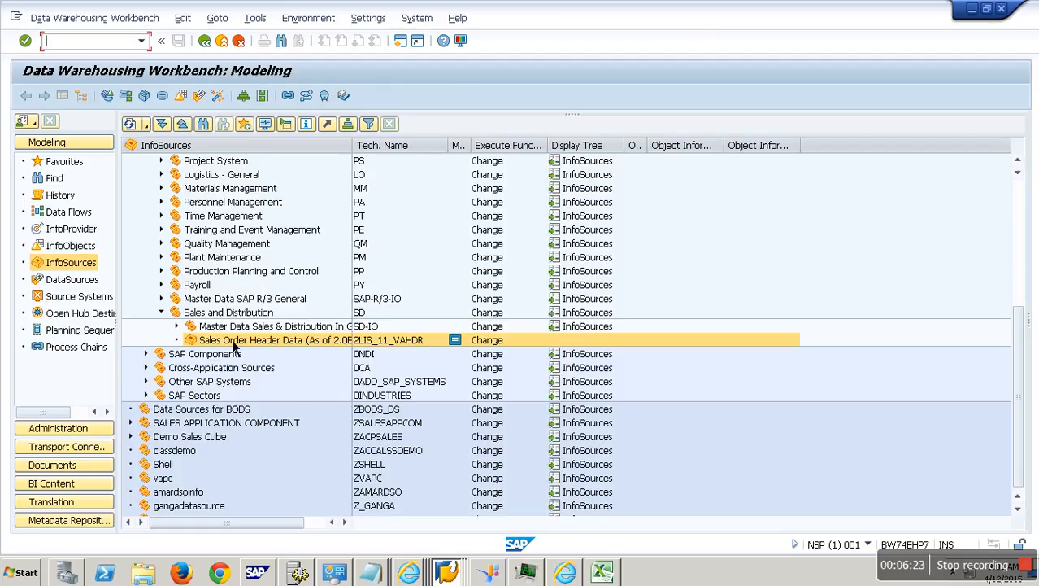
right_click(255, 346)
click(291, 370)
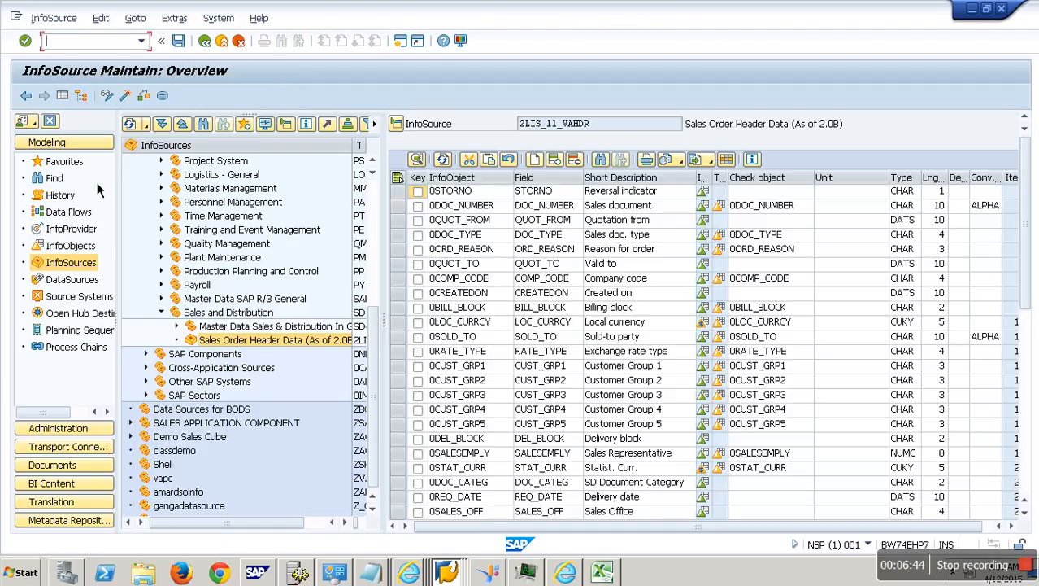
right_click(269, 345)
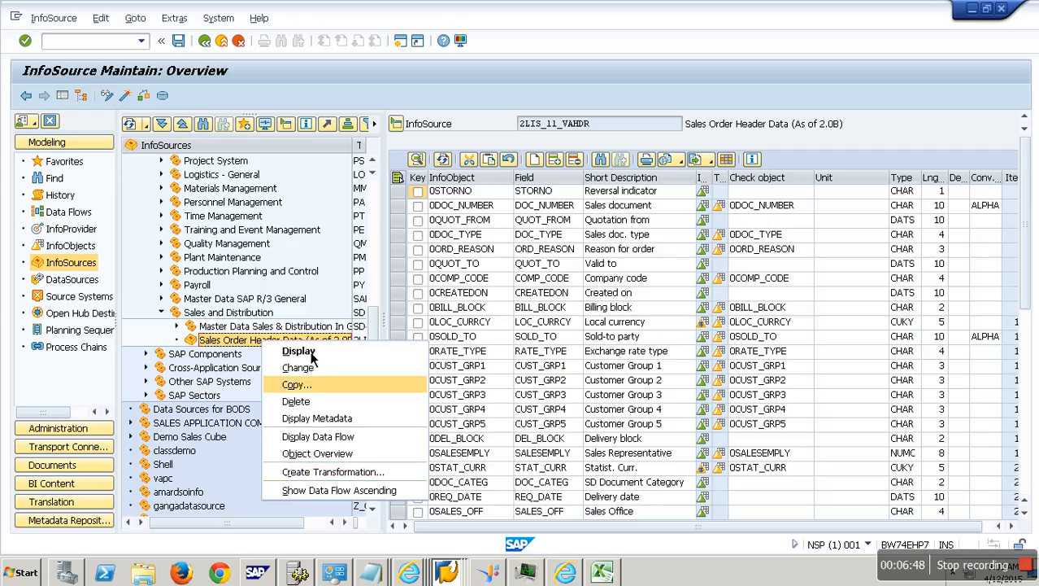
click(461, 148)
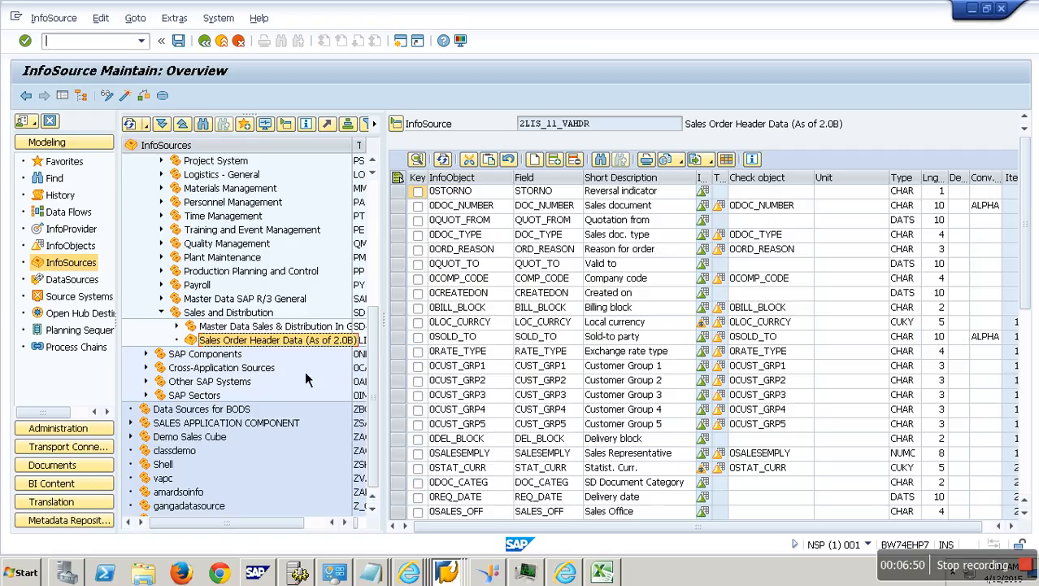
Find the first empty row after 0RECORDMODE in the InfoSource and copy the InfoObject name 0COSTCENTER from the untitled Notepad notes.
drag(1026, 201, 1036, 378)
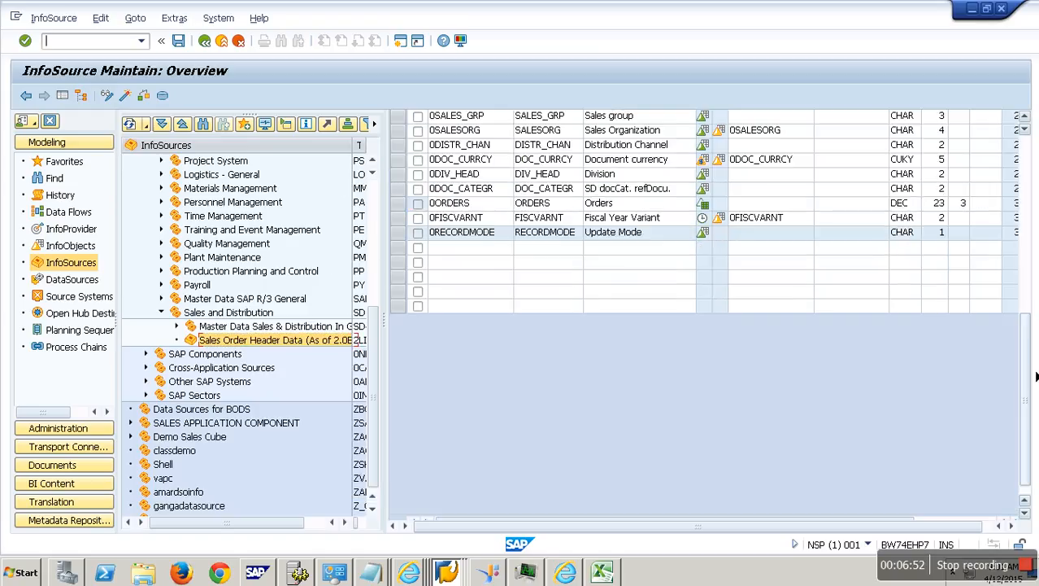
click(476, 248)
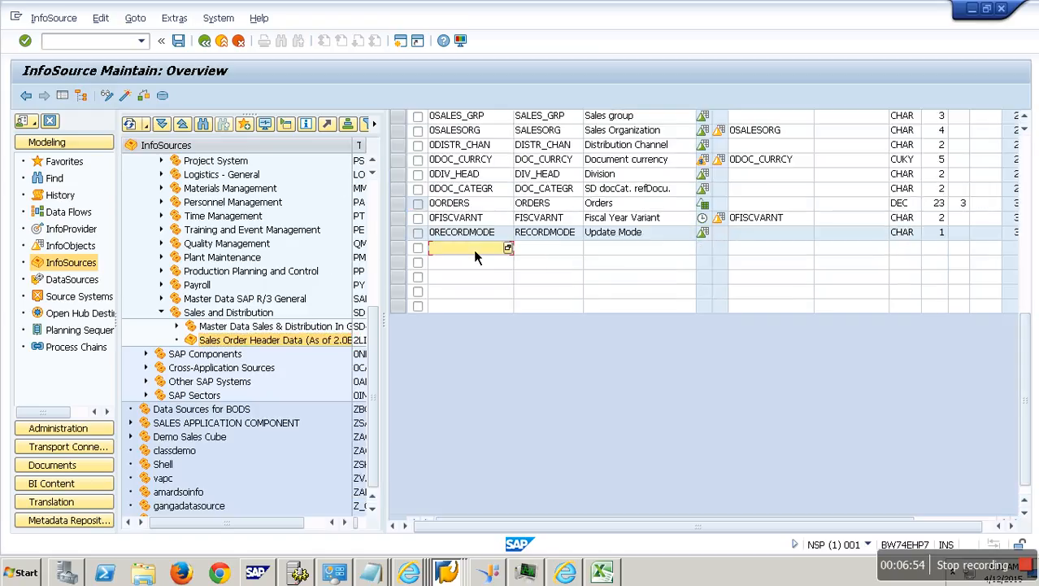
click(370, 574)
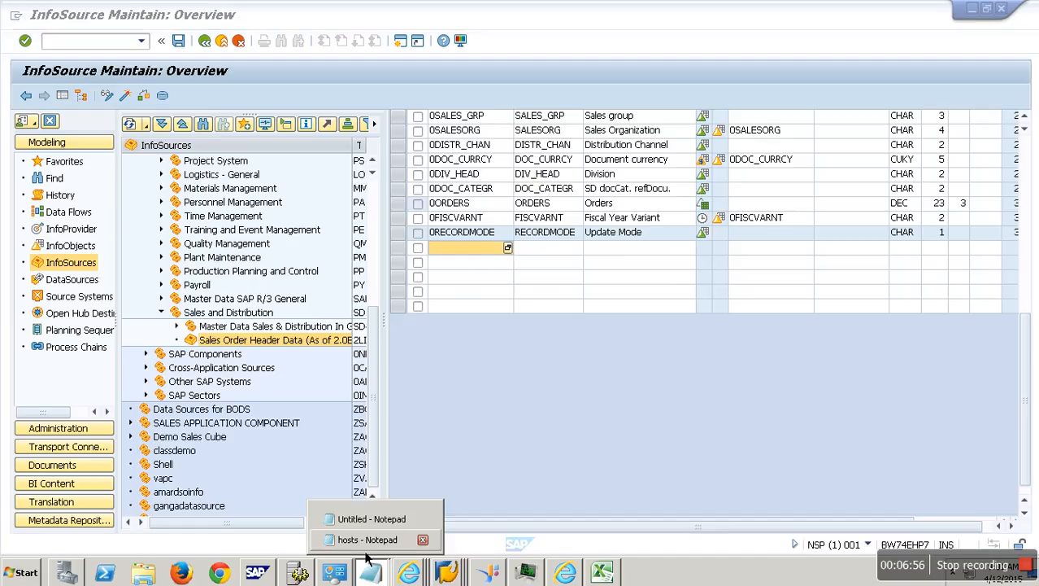
click(362, 519)
drag(218, 235, 102, 234)
key(ctrl+c)
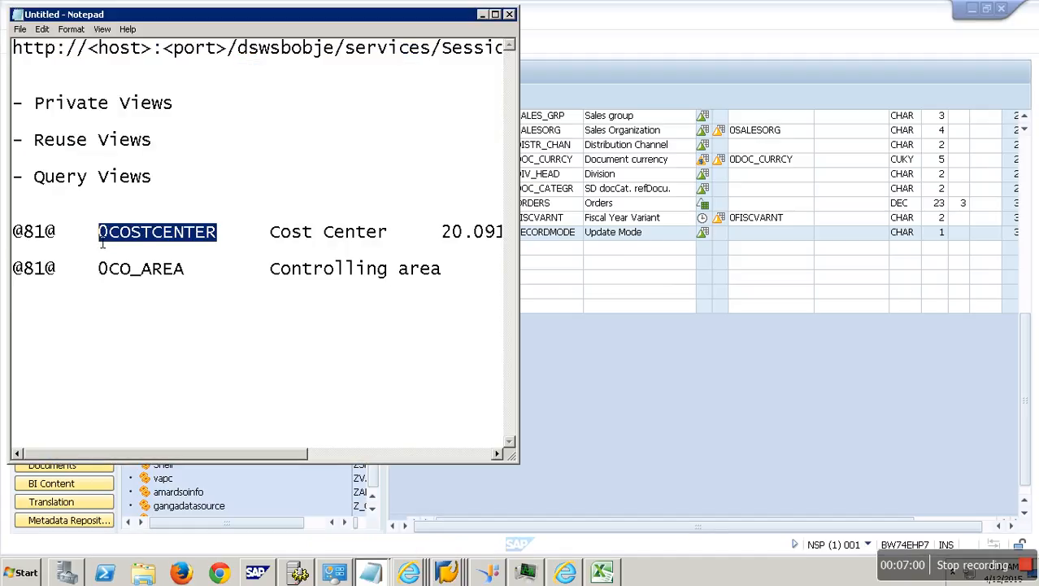
Add 0COSTCENTER in the first empty InfoObject row of the InfoSource and accept the automatic transfer of its compounded InfoObjects.
click(562, 254)
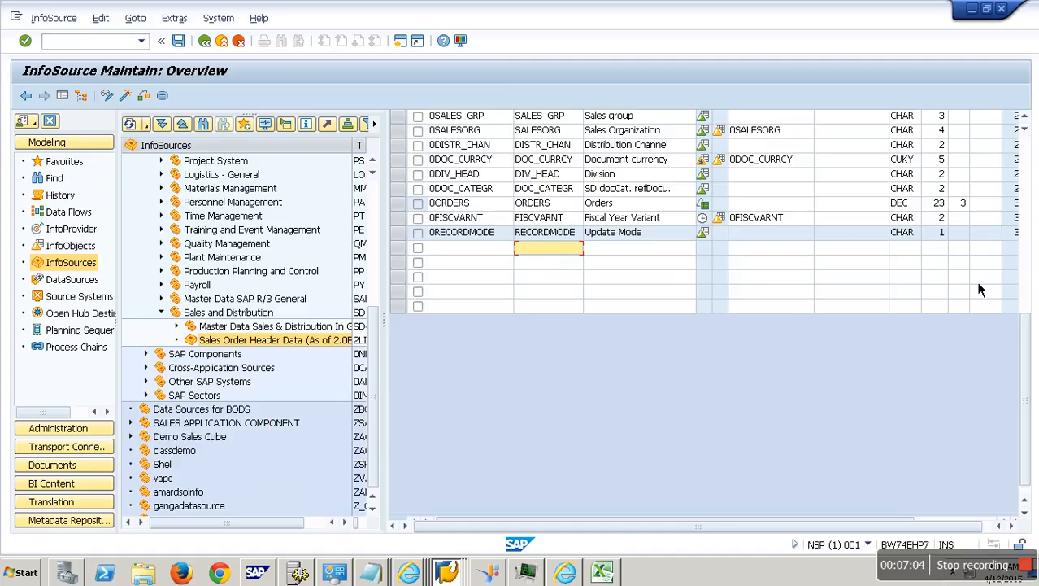
drag(1026, 366, 1023, 277)
click(480, 444)
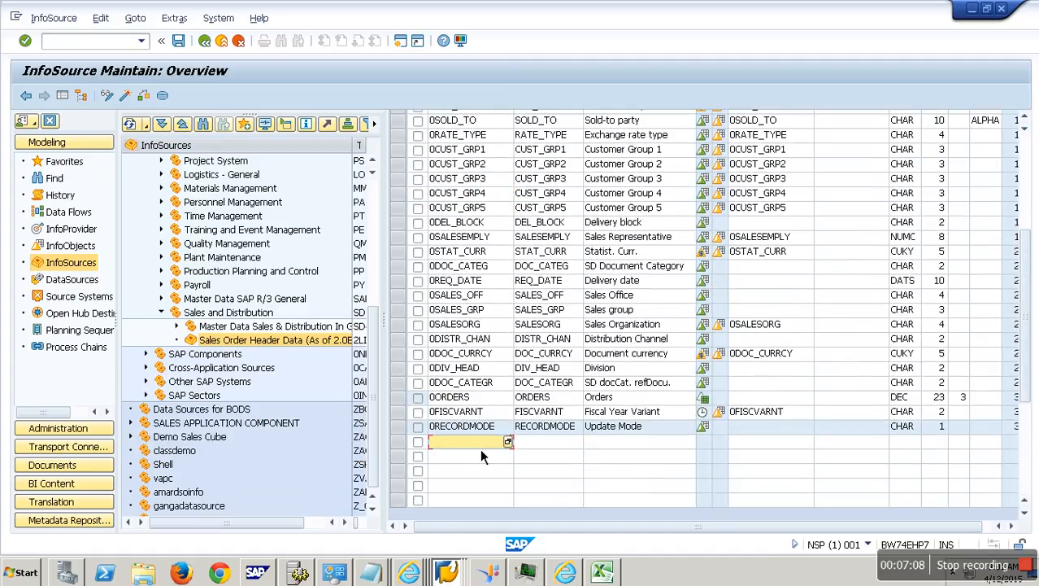
key(ctrl+v)
key(Return)
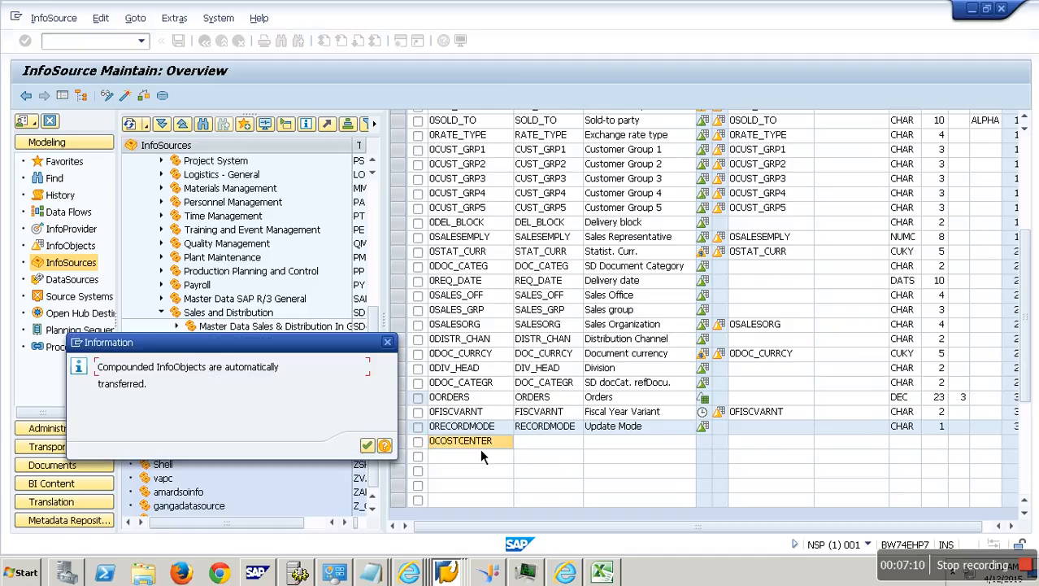
click(368, 446)
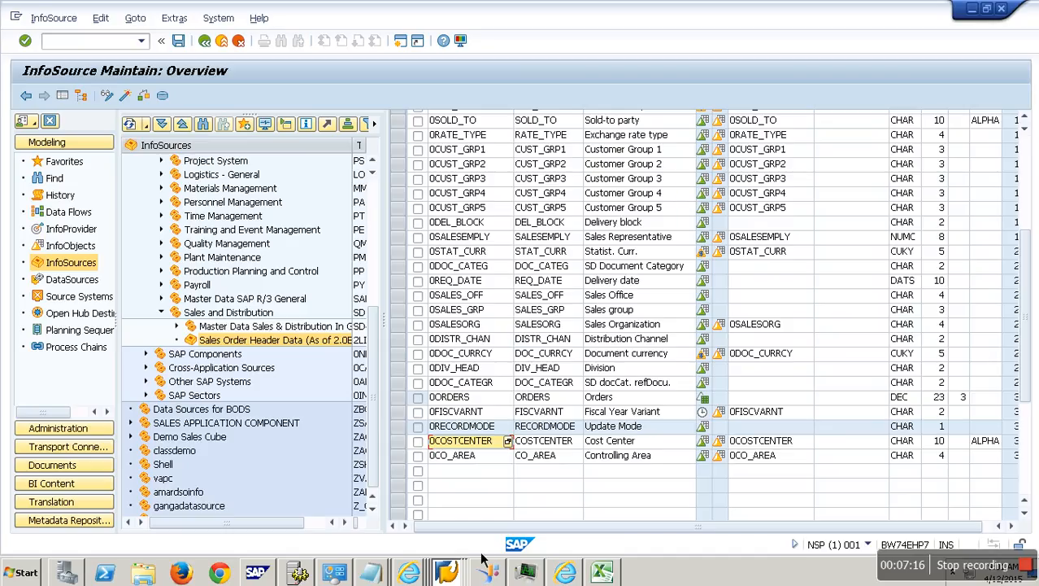
Copy the component type GSBER from the Dictionary structure display and add it as the next InfoObject in the InfoSource.
click(479, 472)
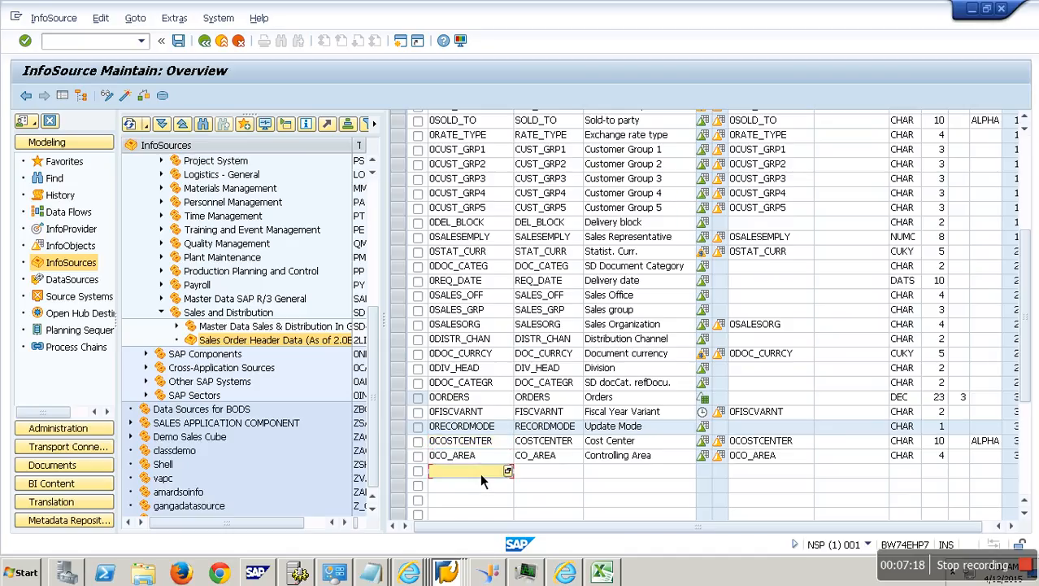
click(447, 573)
click(415, 540)
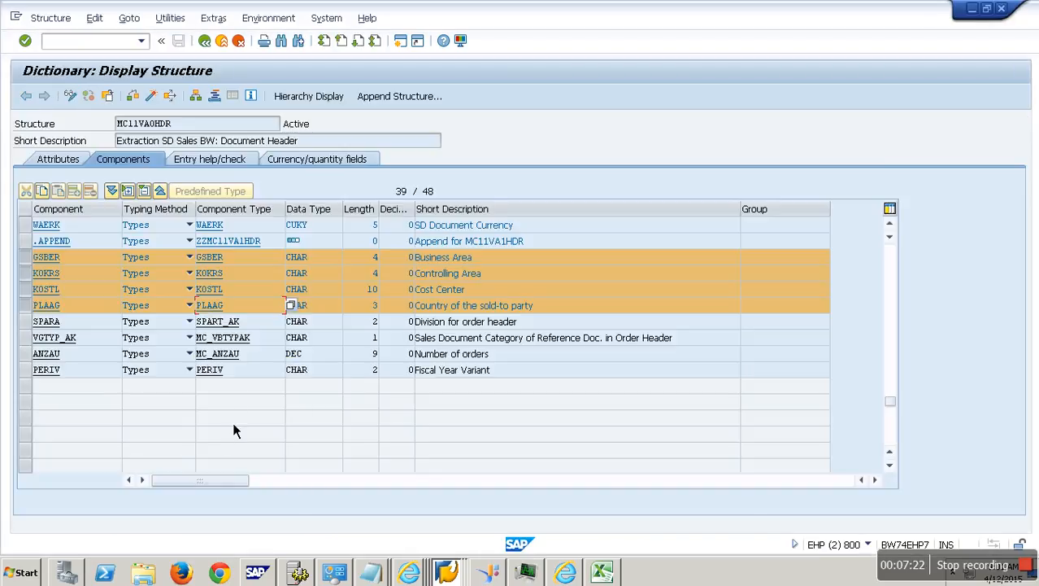
drag(239, 258, 178, 269)
key(ctrl+c)
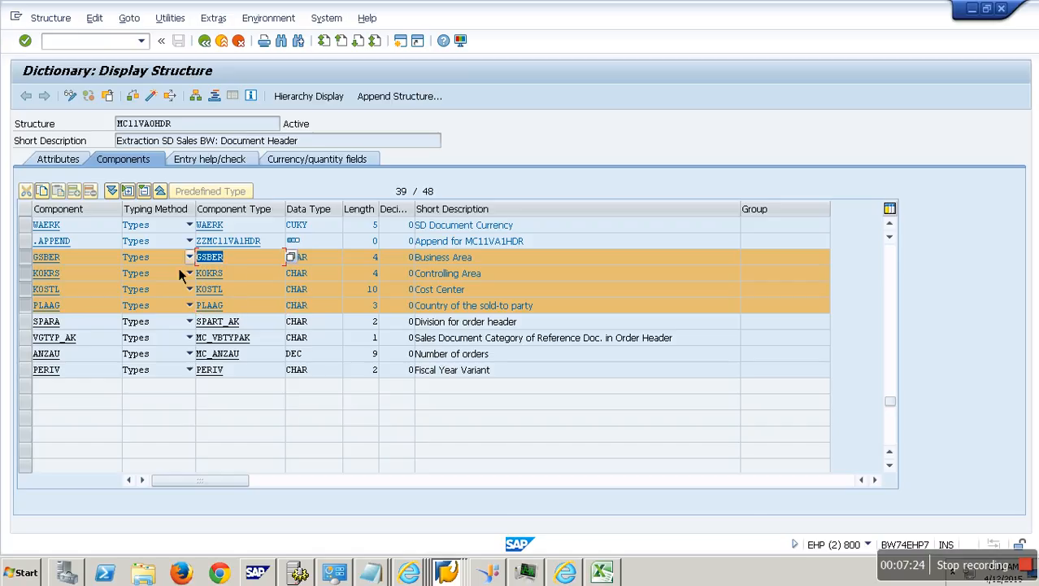
key(alt+Tab)
key(ctrl+v)
key(Return)
Add PLAAG, copied from the Dictionary structure display, as the next InfoObject in the InfoSource, and activate the InfoSource.
key(alt+Tab)
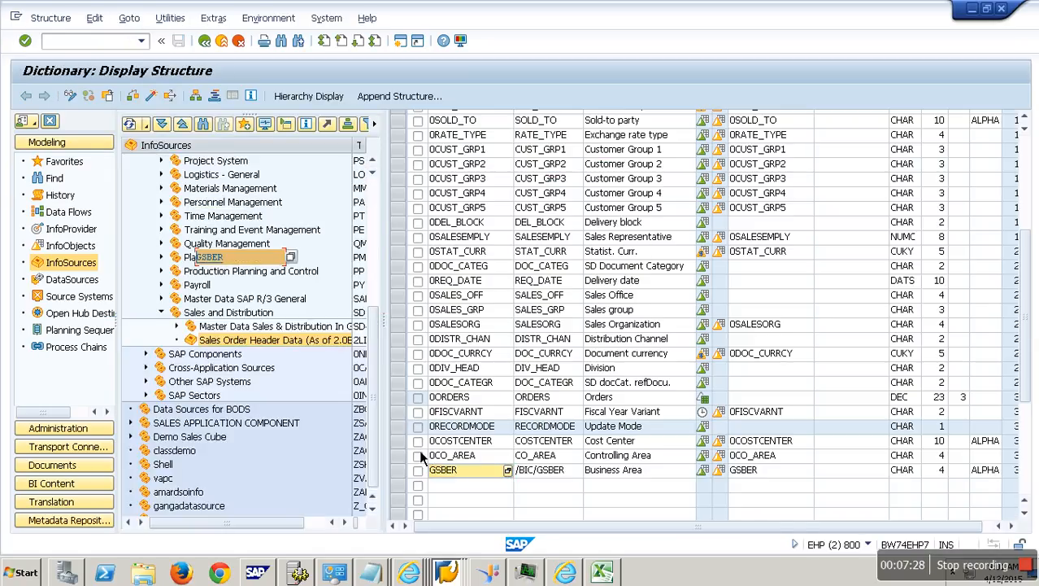
key(shift+End)
key(ctrl+c)
key(alt+Tab)
key(Down)
key(ctrl+v)
key(Return)
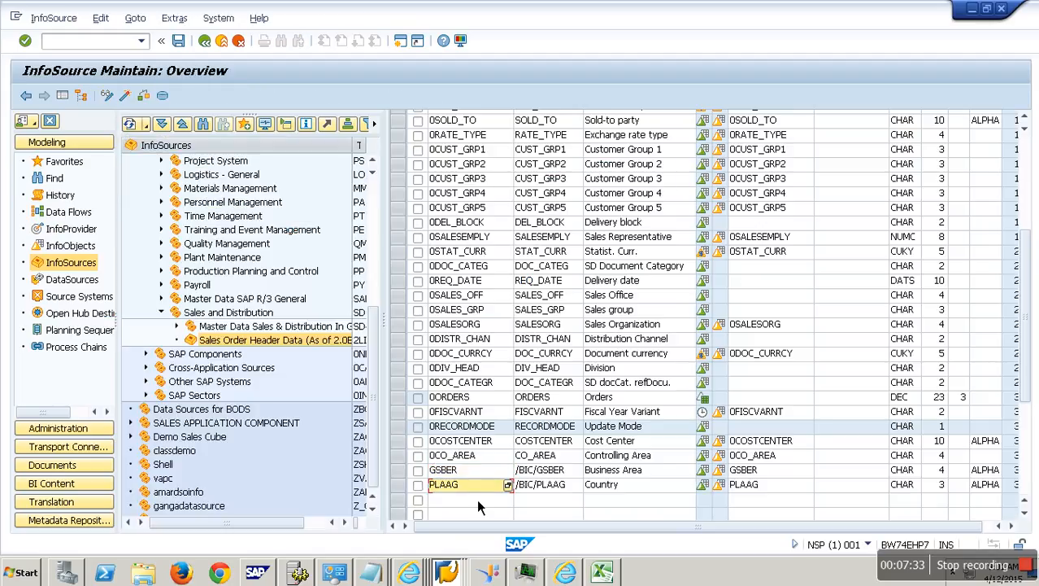
click(125, 95)
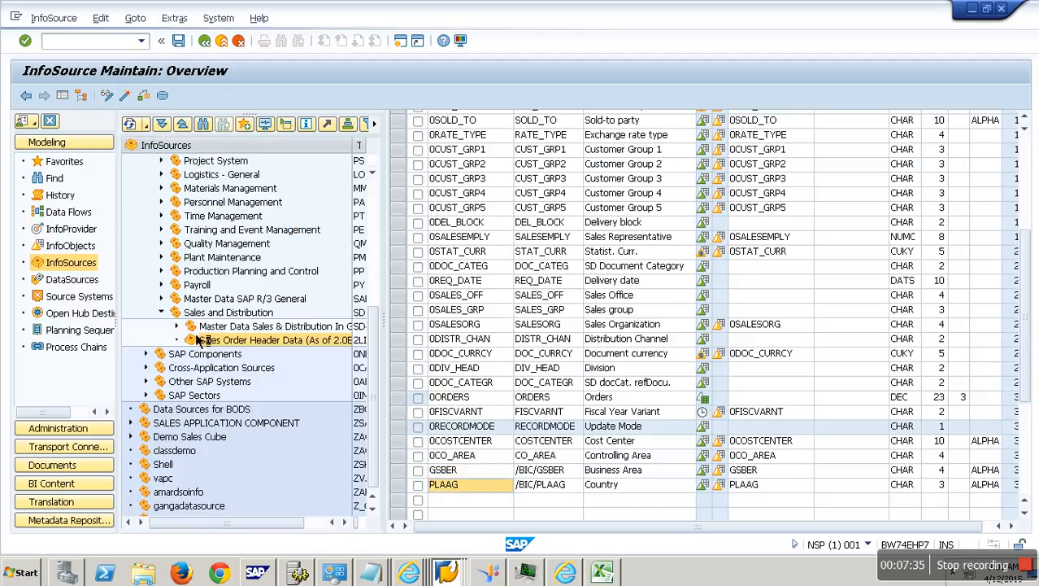
key(F3)
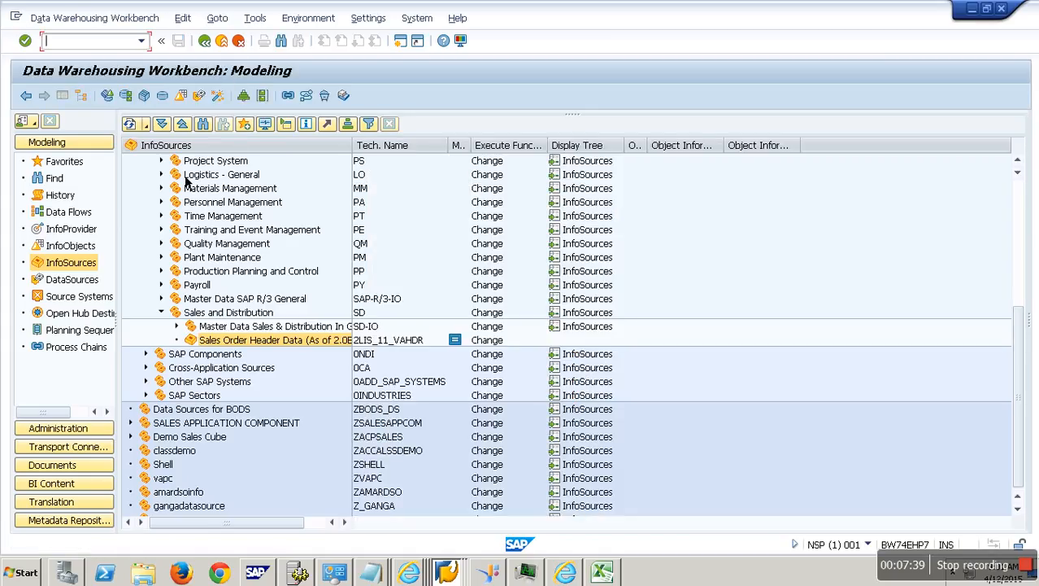
Try to create a transformation to InfoSource 2LIS_11_VAHDR from DataSource 2LIS_11_VAHDR in source system ECW_00_800.
right_click(252, 342)
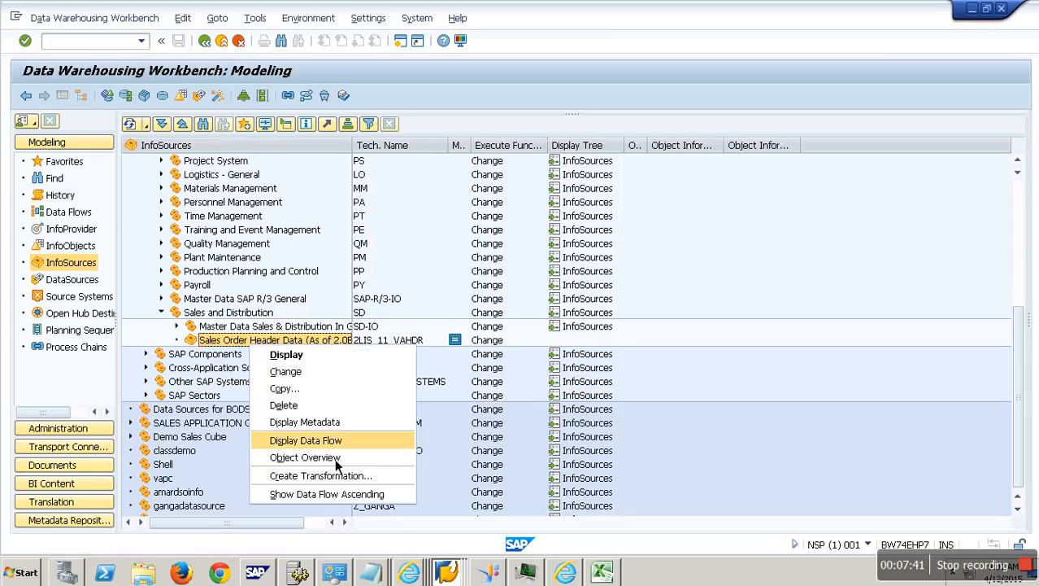
click(348, 480)
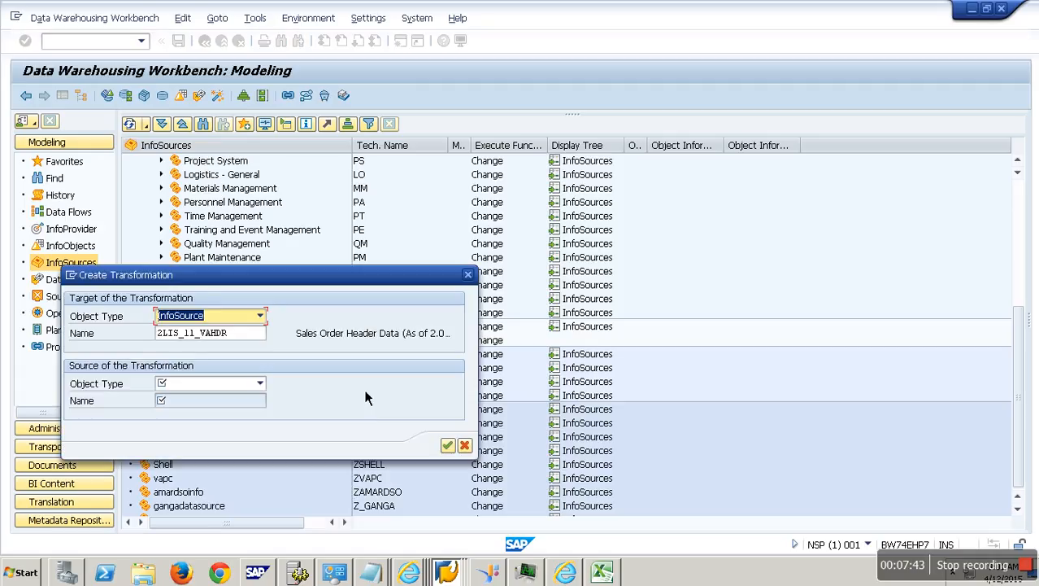
click(259, 384)
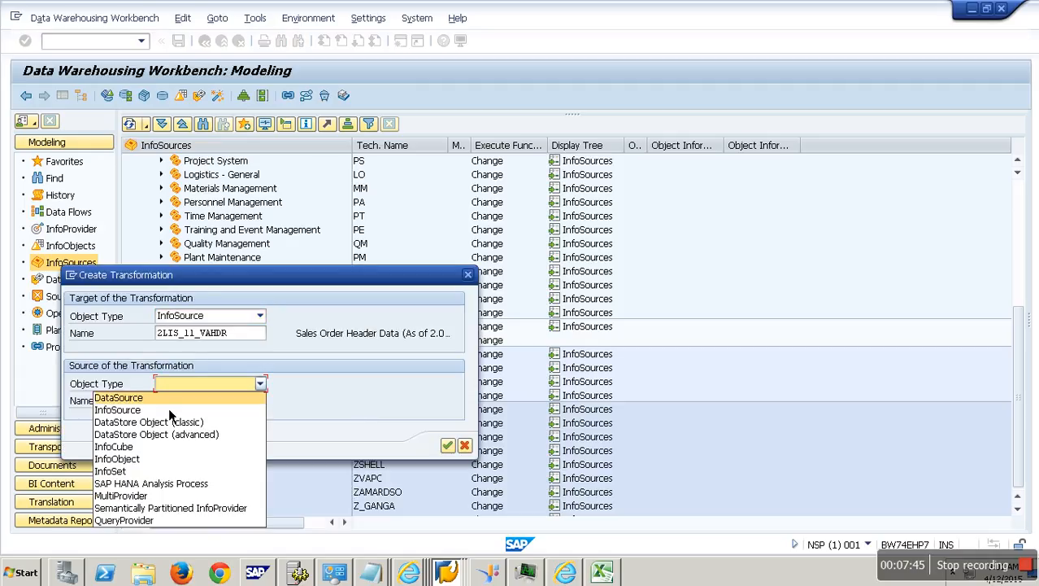
click(170, 398)
click(221, 403)
text(2lis_11_vahdr)
key(Tab)
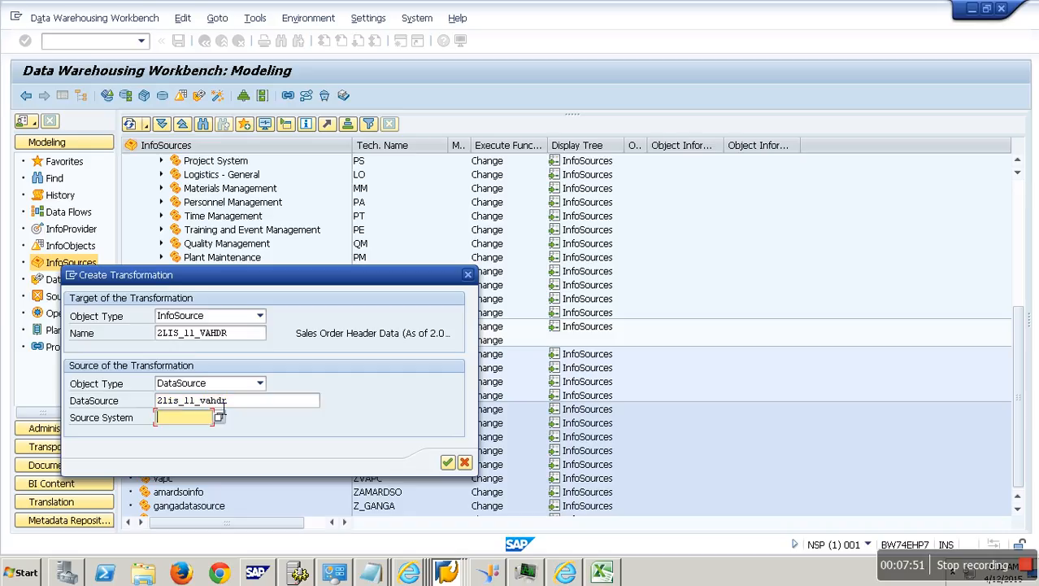
text(e)
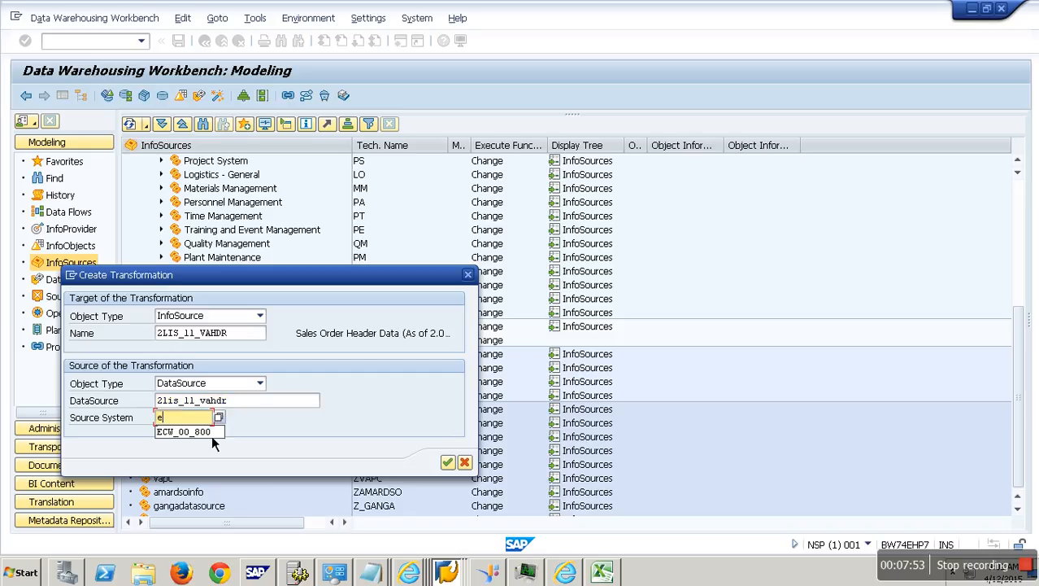
key(Down)
key(Return)
click(447, 462)
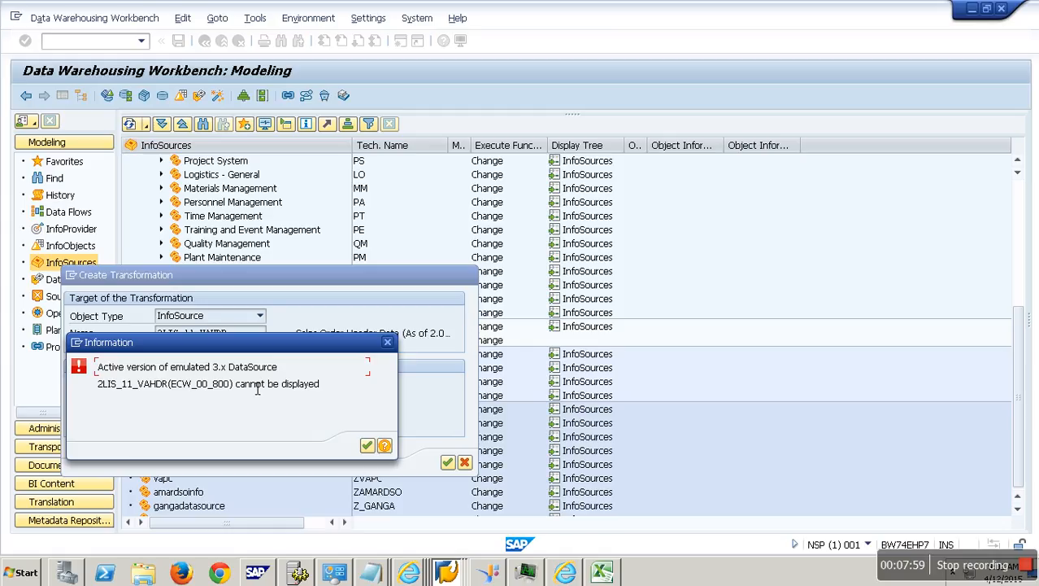
click(367, 446)
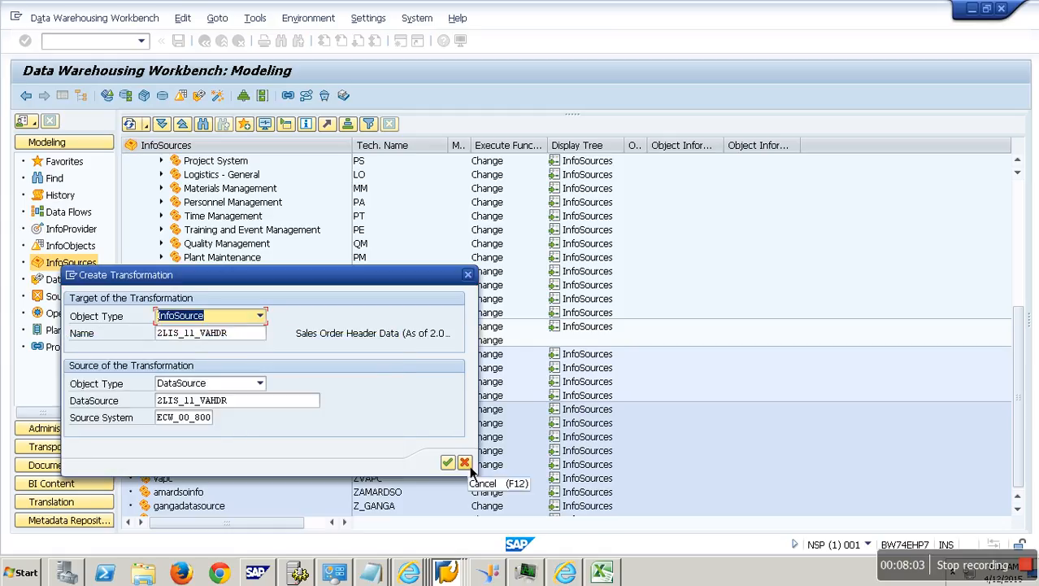
click(468, 465)
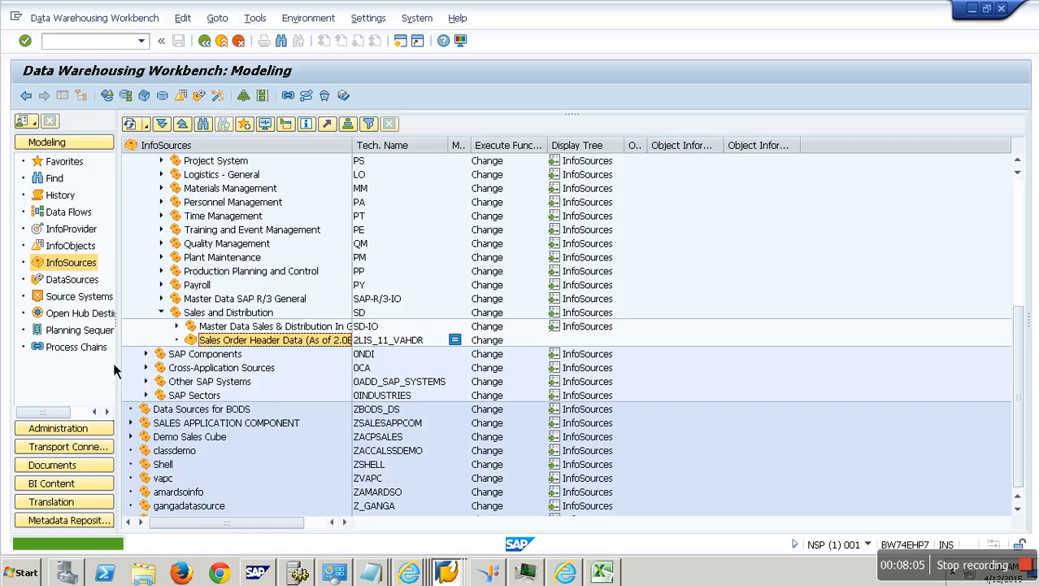
In the DataSources of source system ECW_00_800, create transfer rules for Sales Document Header Data using the application proposal InfoSource 2LIS_11_VAHDR.
click(84, 299)
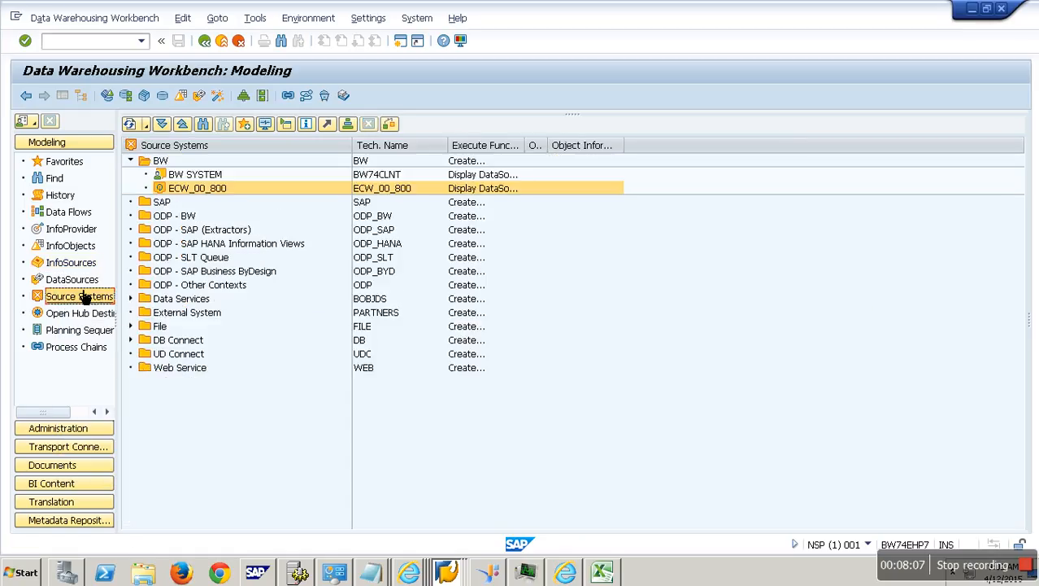
right_click(211, 192)
click(249, 197)
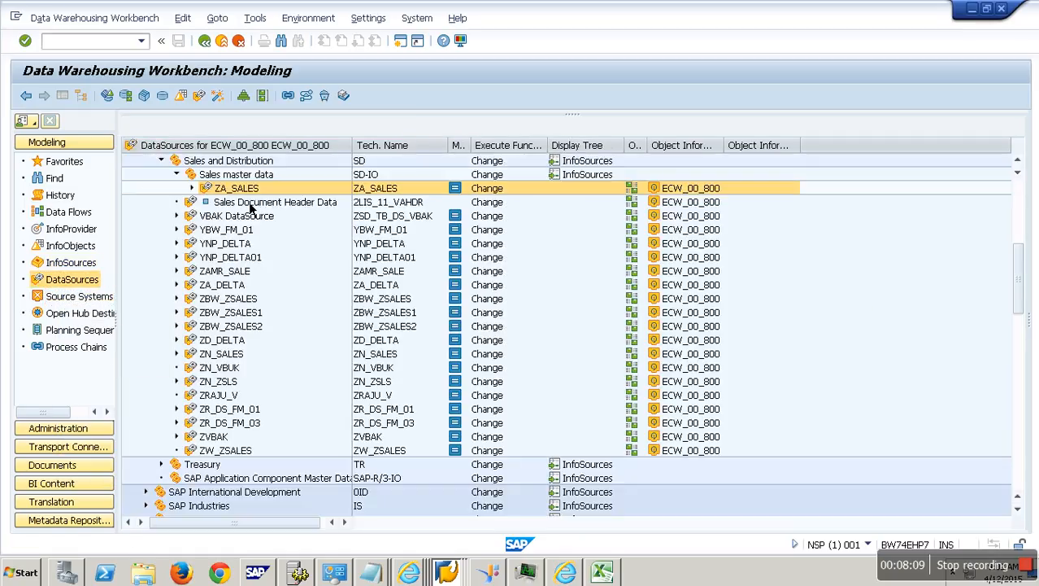
click(247, 209)
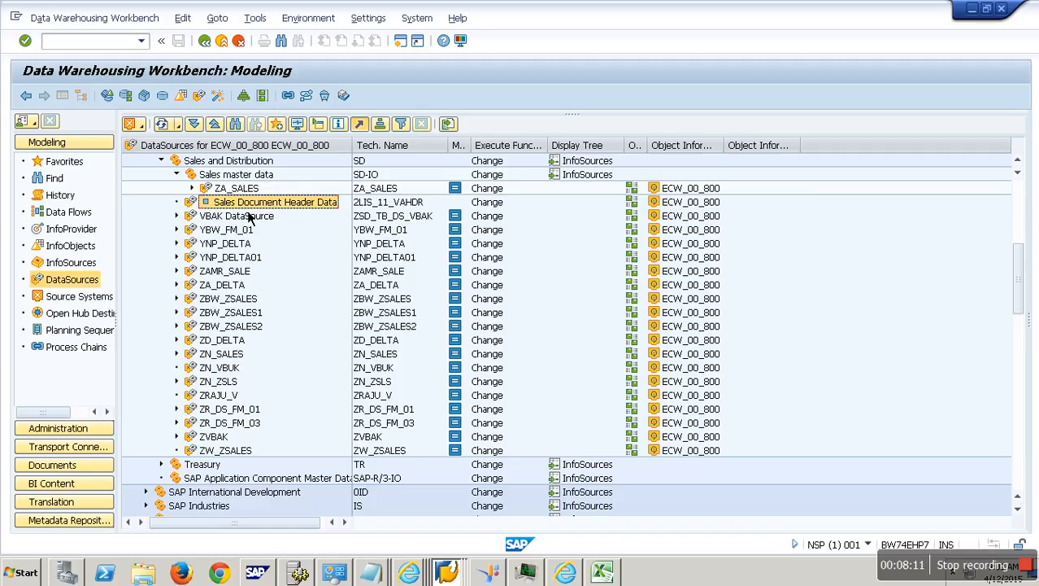
right_click(248, 210)
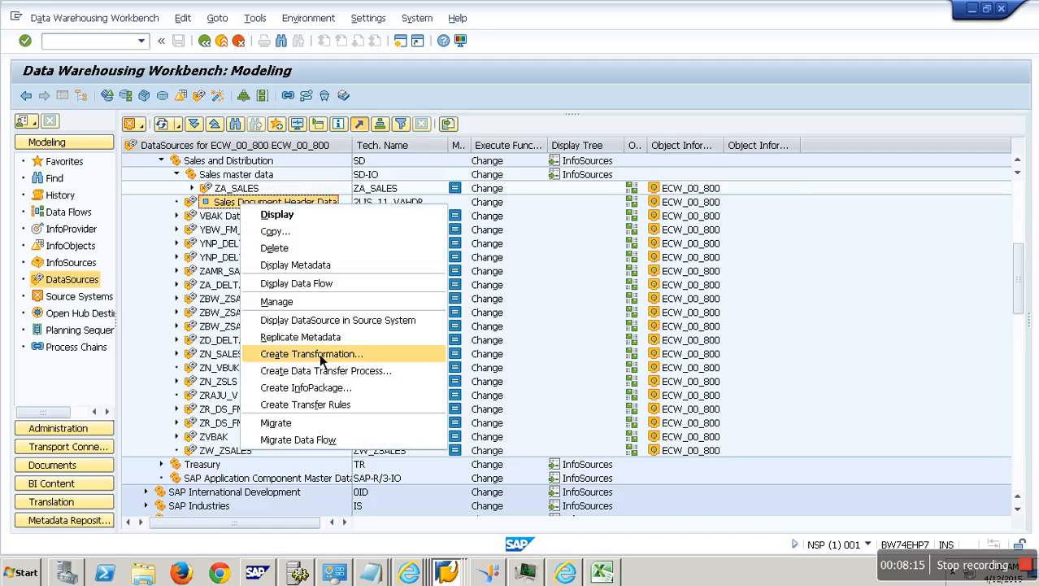
click(334, 413)
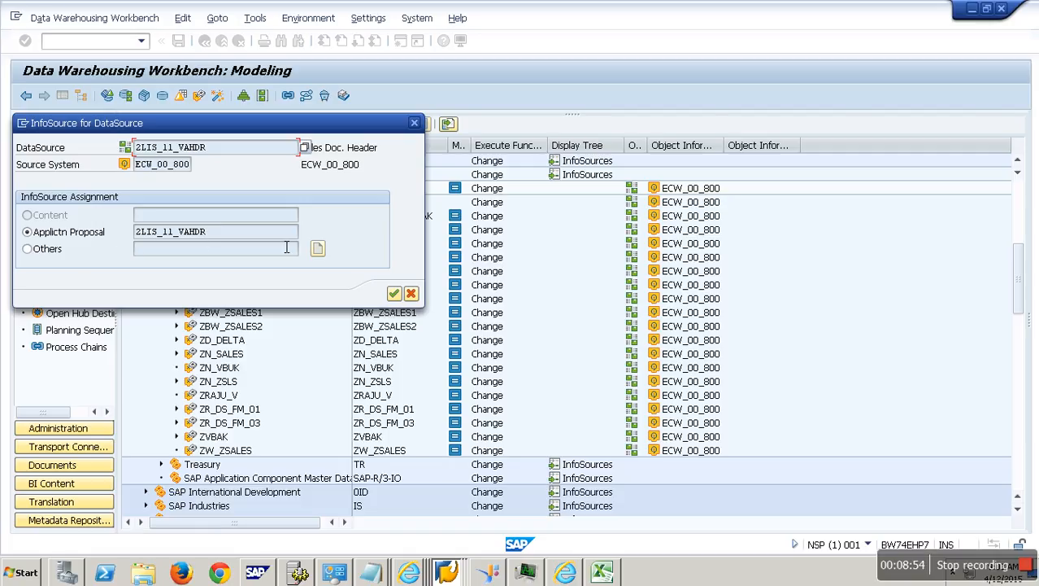
click(394, 292)
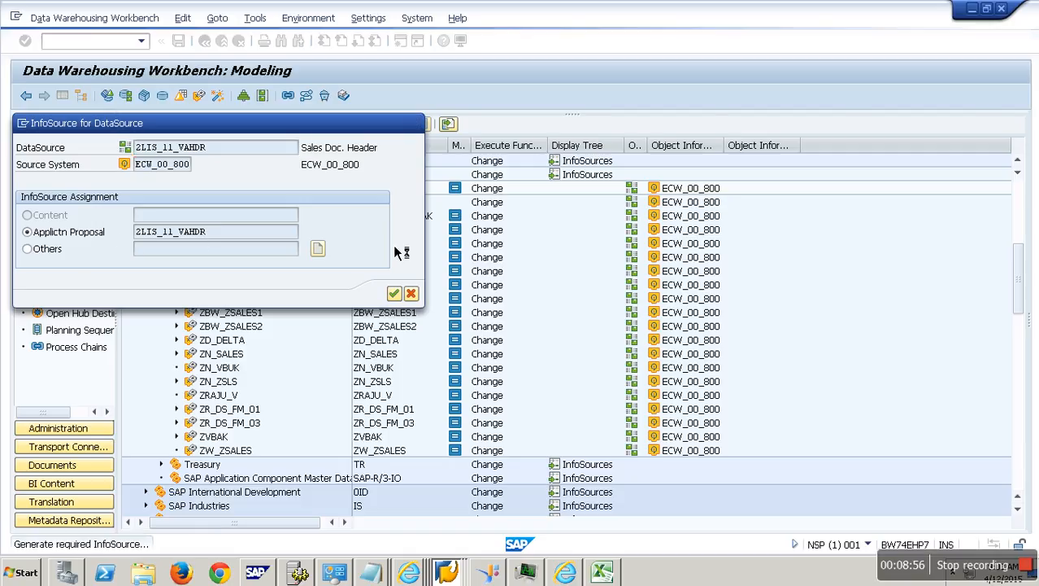
click(232, 285)
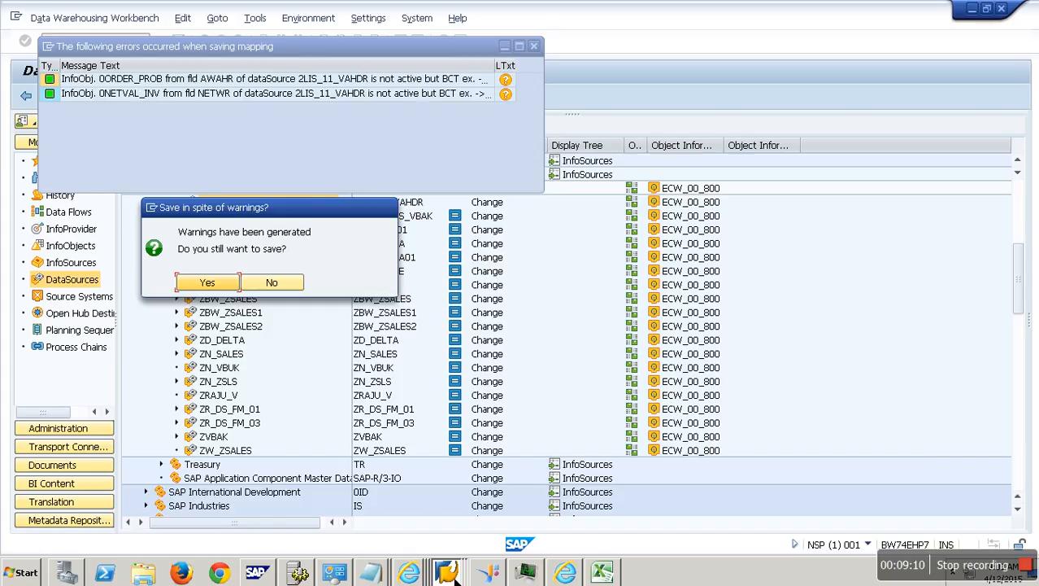
Leave the save warning open, create a new SAP session, and start transaction rsor in it.
click(449, 574)
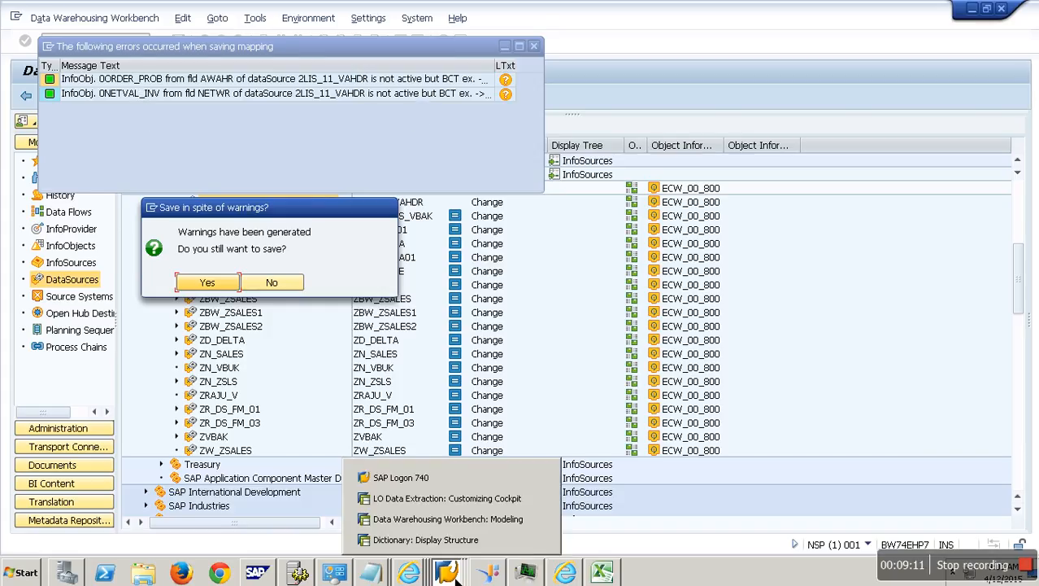
click(438, 523)
key(alt+space)
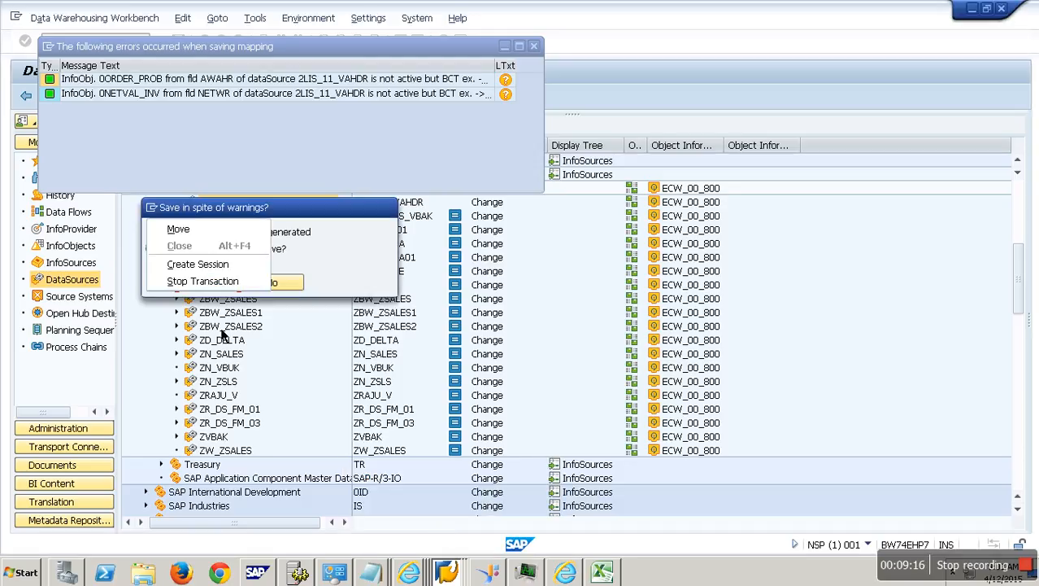
key(Escape)
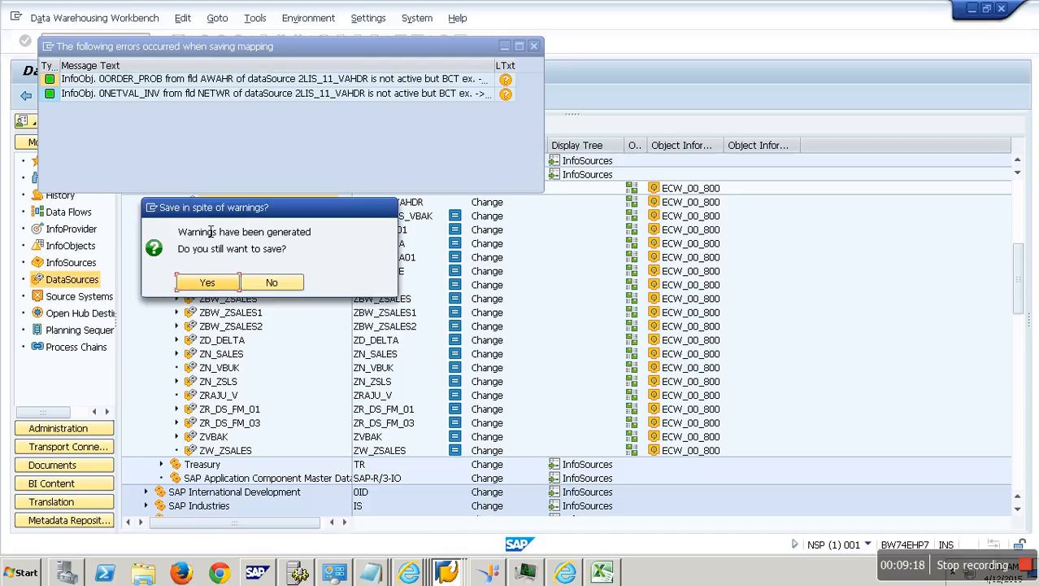
key(Return)
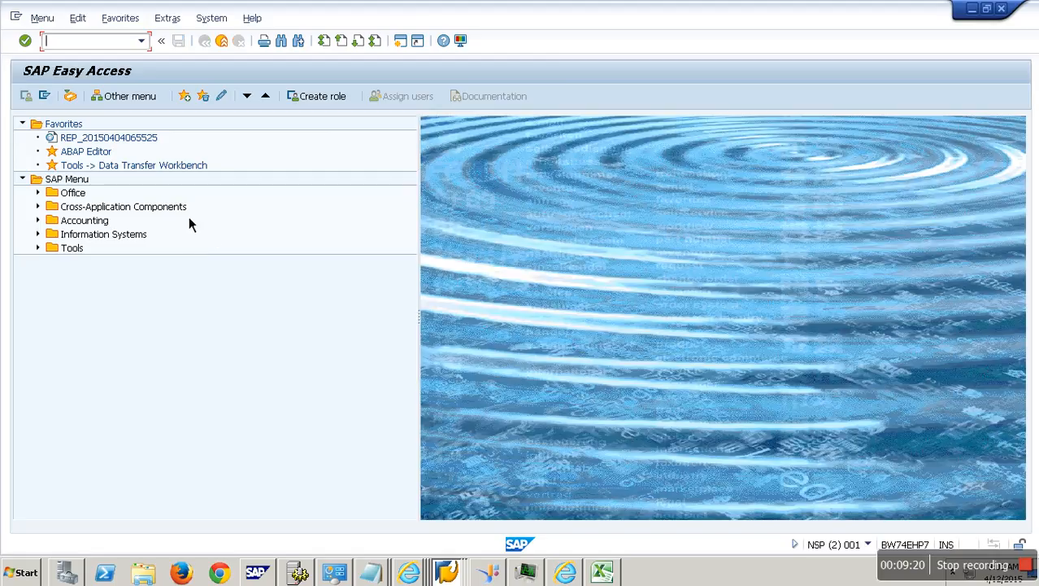
text(rsor)
key(Return)
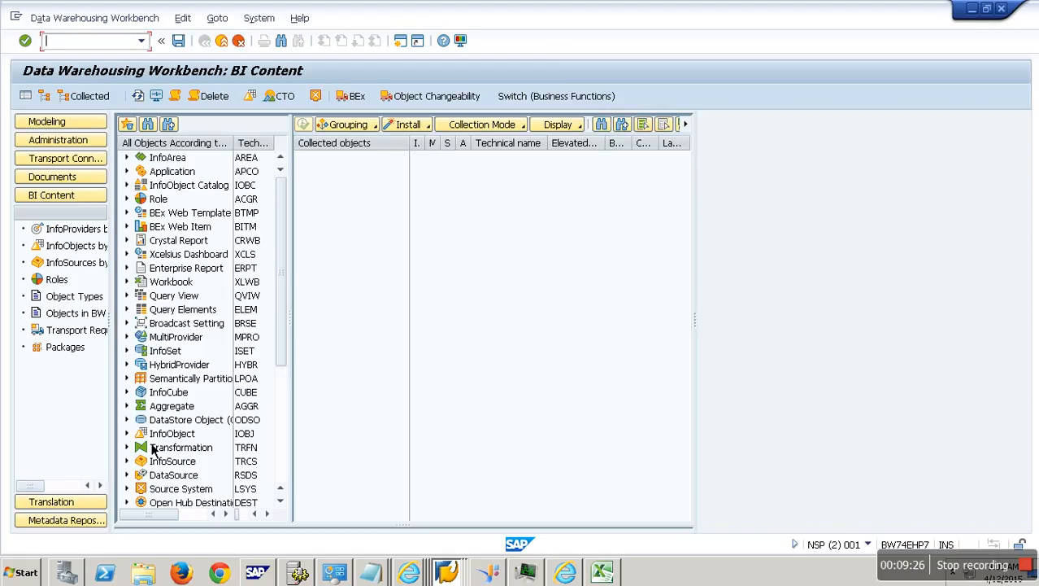
Find the InfoObject 0NETVAL_INV in the BI Content object selection and transfer it to the collected objects.
click(130, 434)
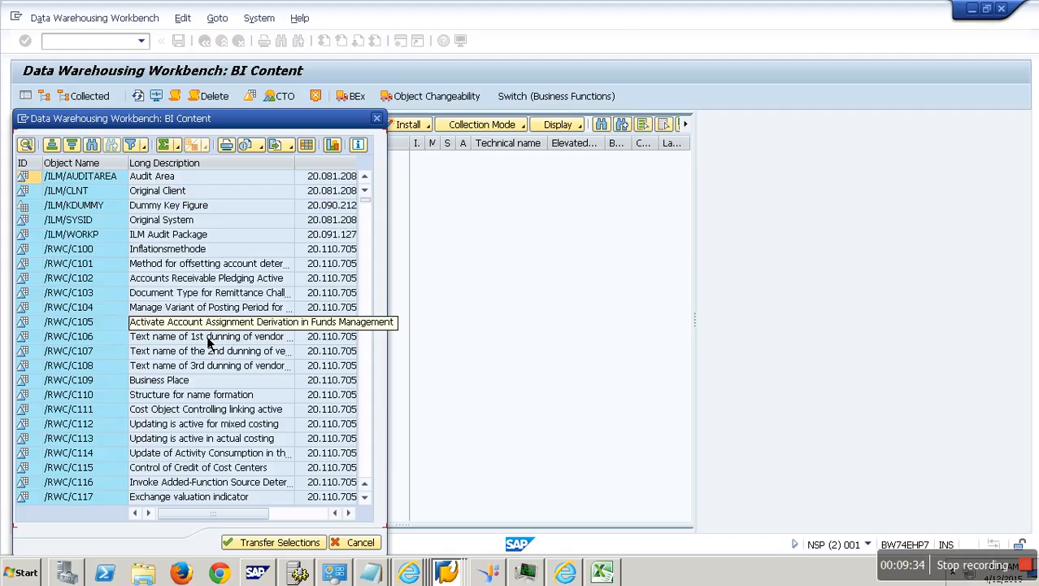
key(alt+Tab)
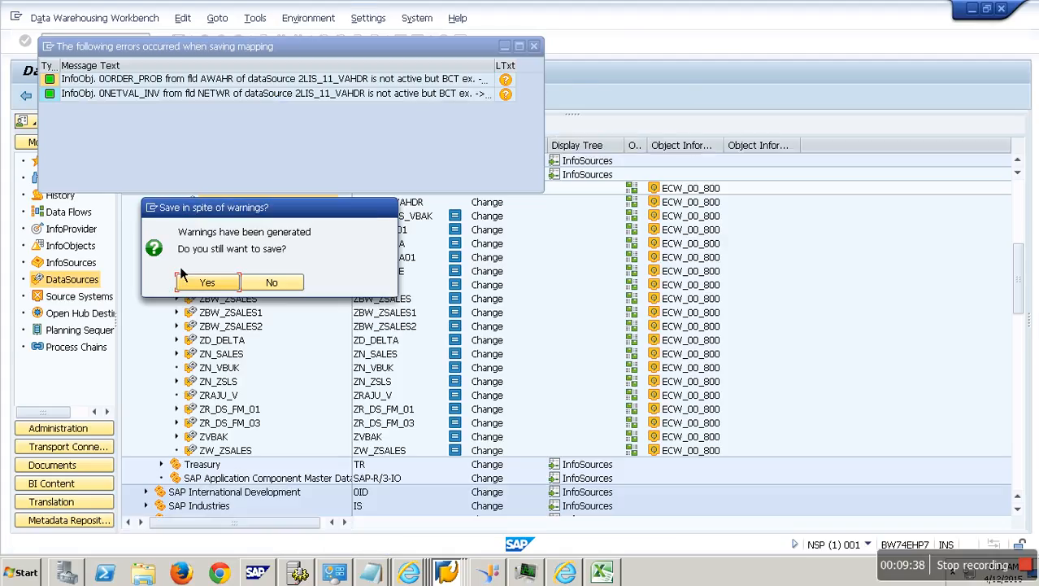
key(alt+Tab)
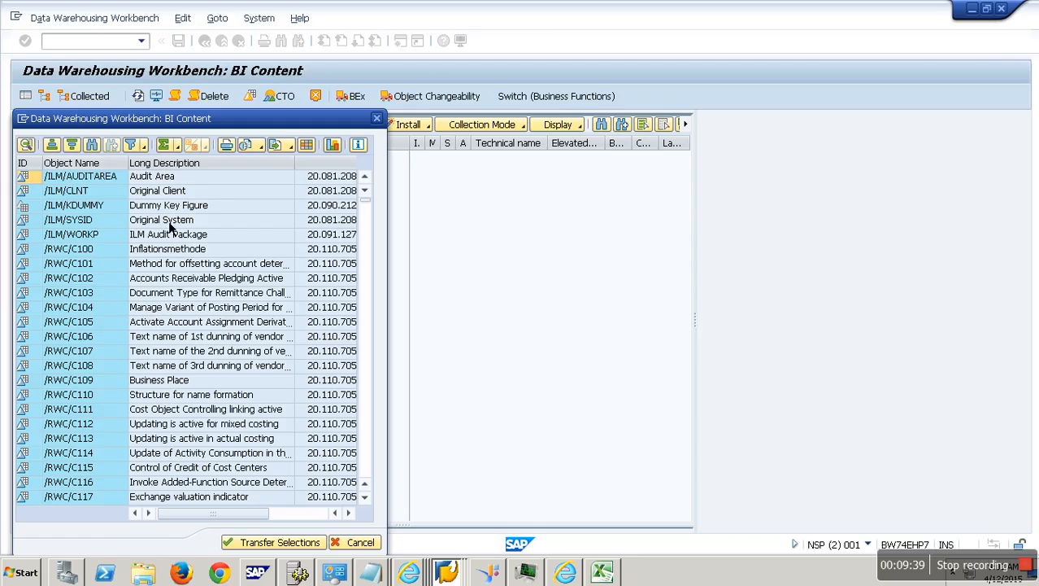
click(92, 145)
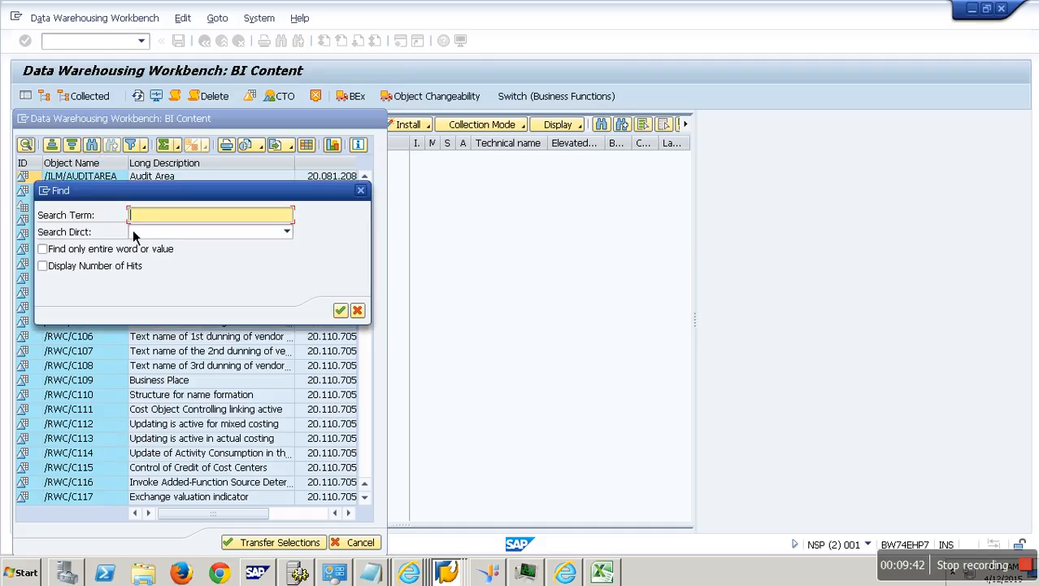
text(0NETVAL_INV)
key(Return)
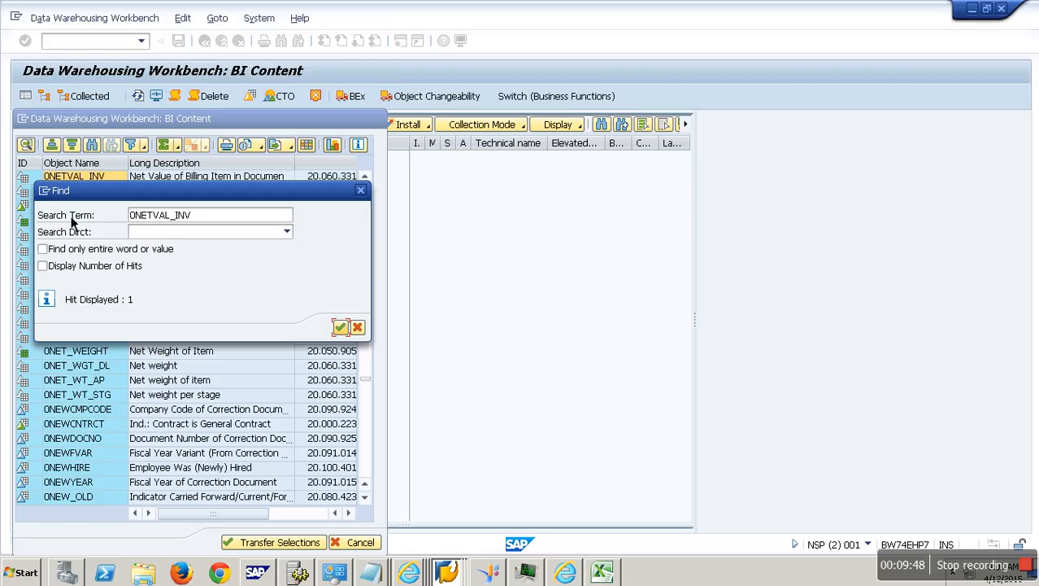
click(363, 332)
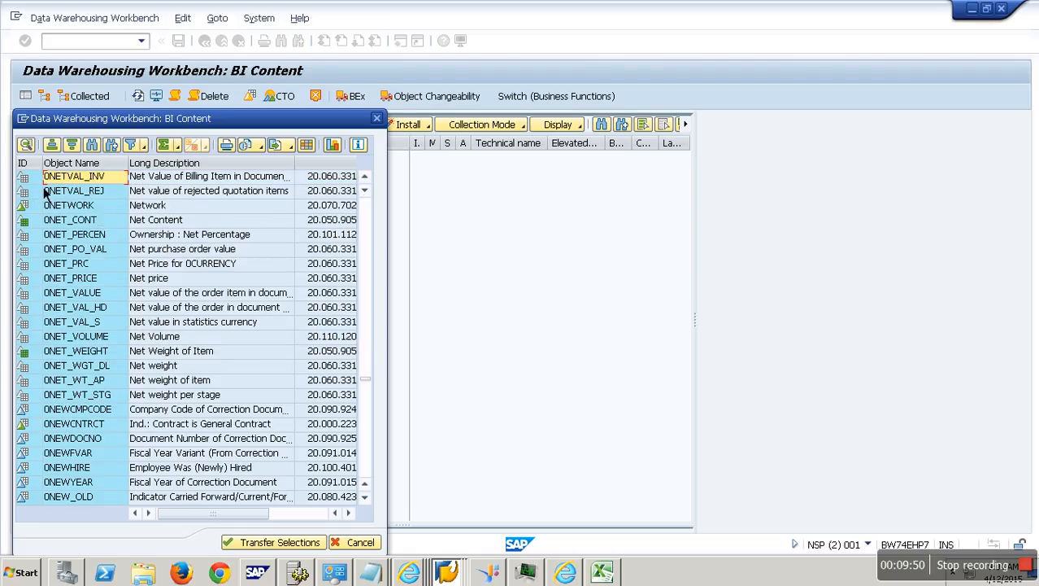
click(303, 539)
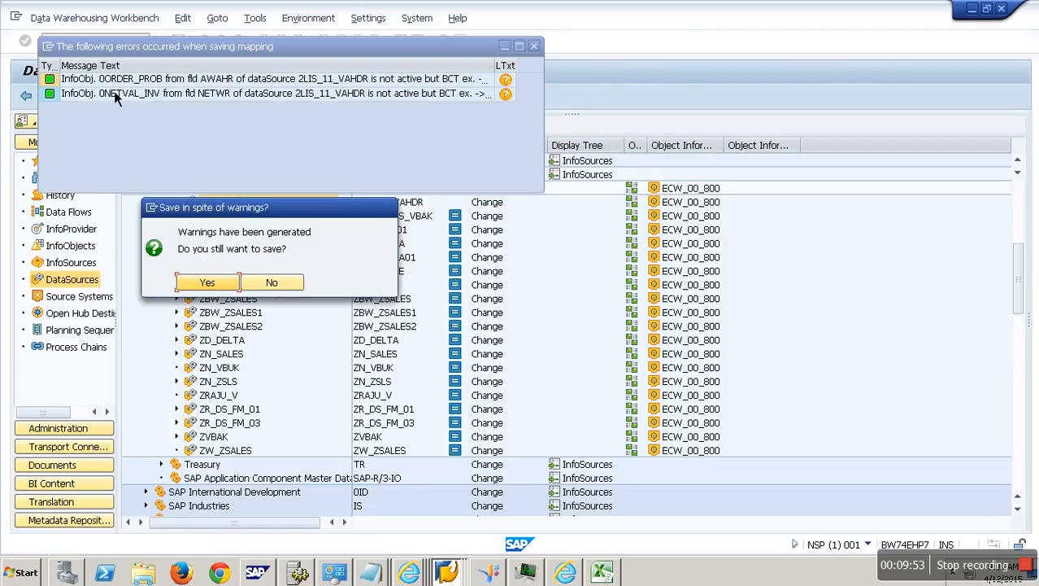
Find the InfoObject 0ORDER_PROB in the BI Content object selection and transfer it to the collected objects.
key(Return)
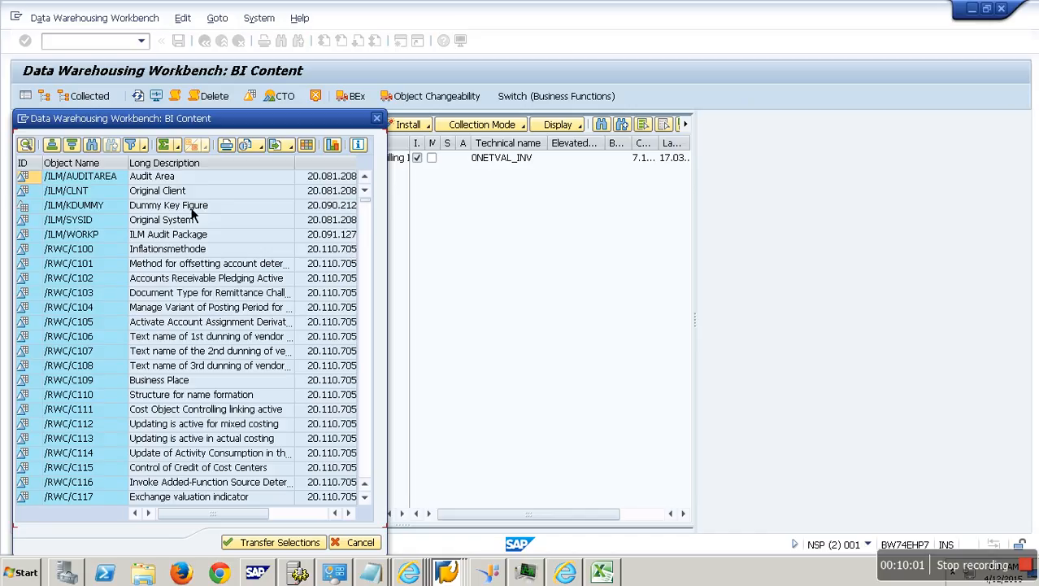
click(92, 144)
text(00)
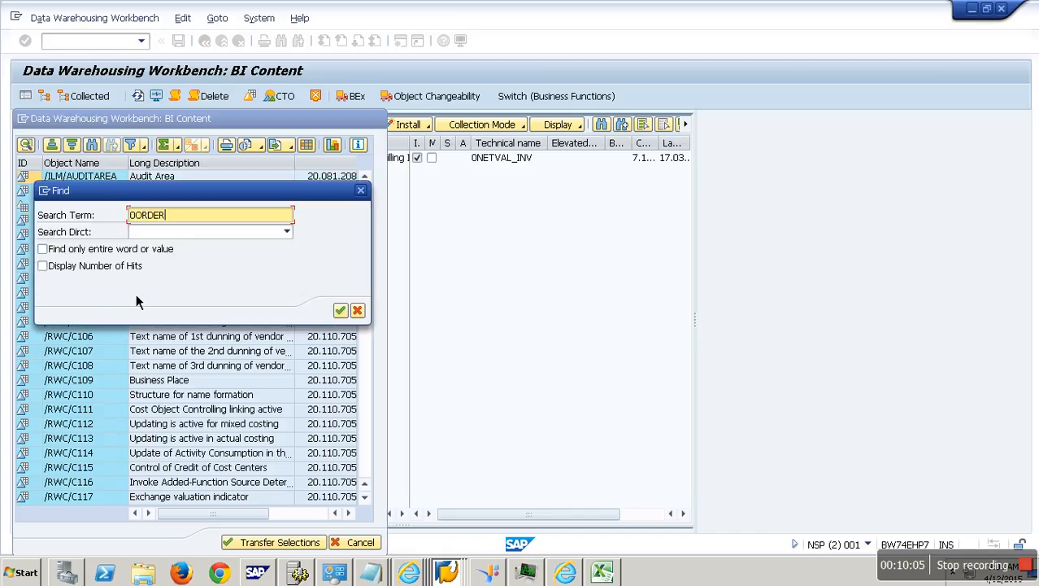
text(B)
key(Return)
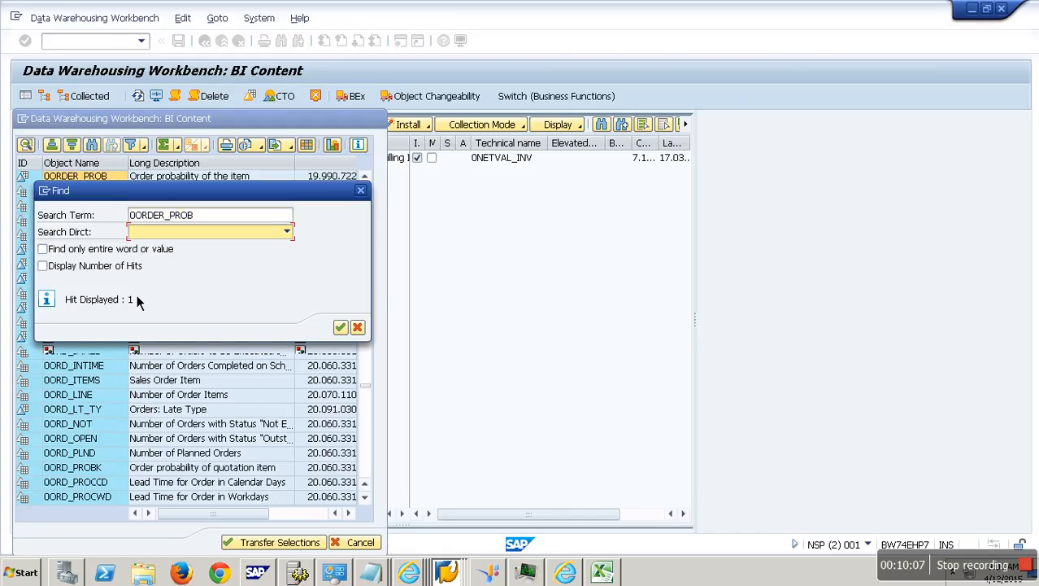
click(357, 326)
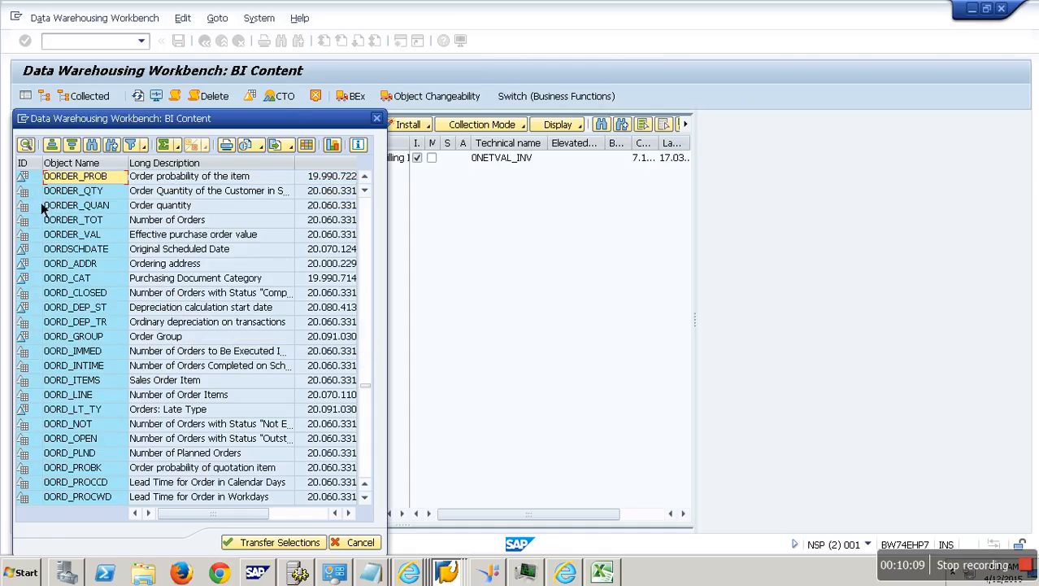
click(281, 541)
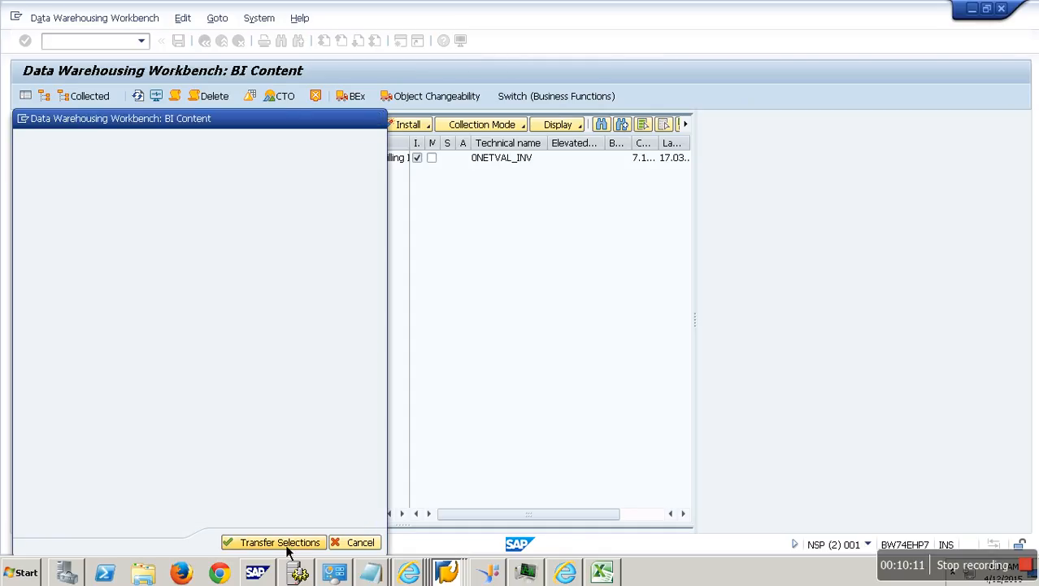
Install the collected InfoObjects 0NETVAL_INV and 0ORDER_PROB, and decline saving the transfer rules mapping in spite of warnings.
click(409, 124)
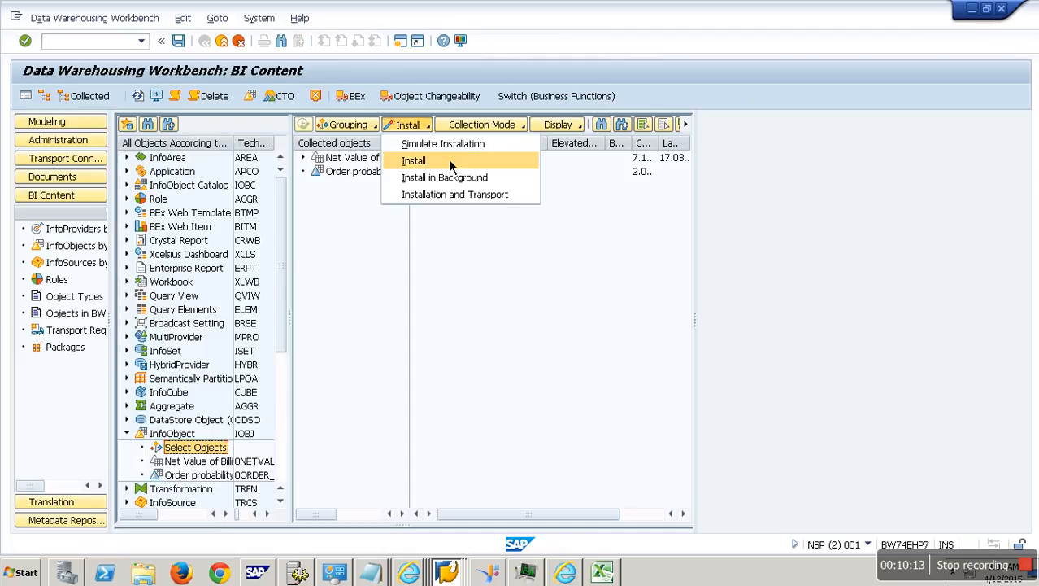
click(406, 157)
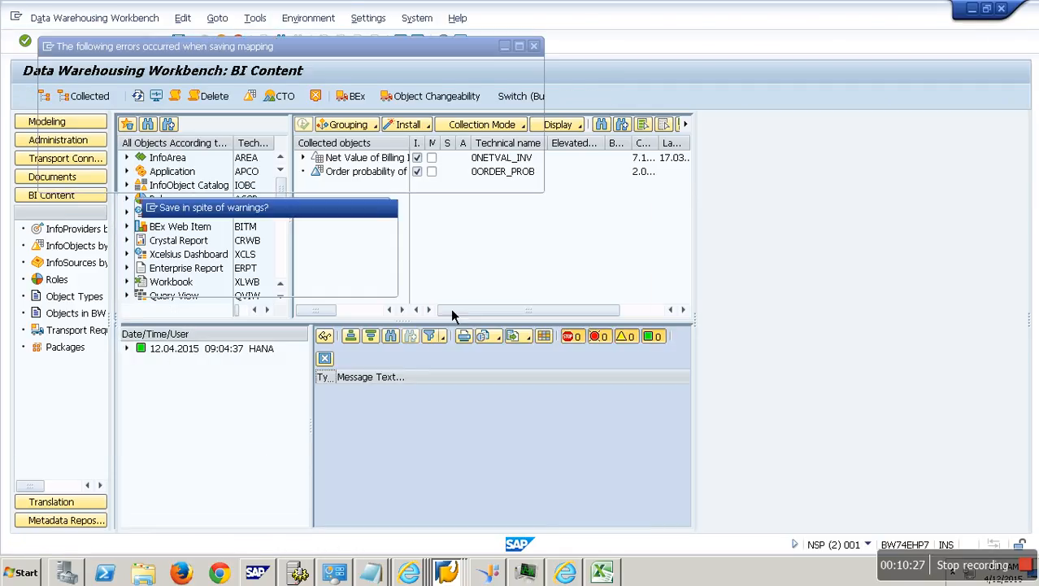
click(272, 282)
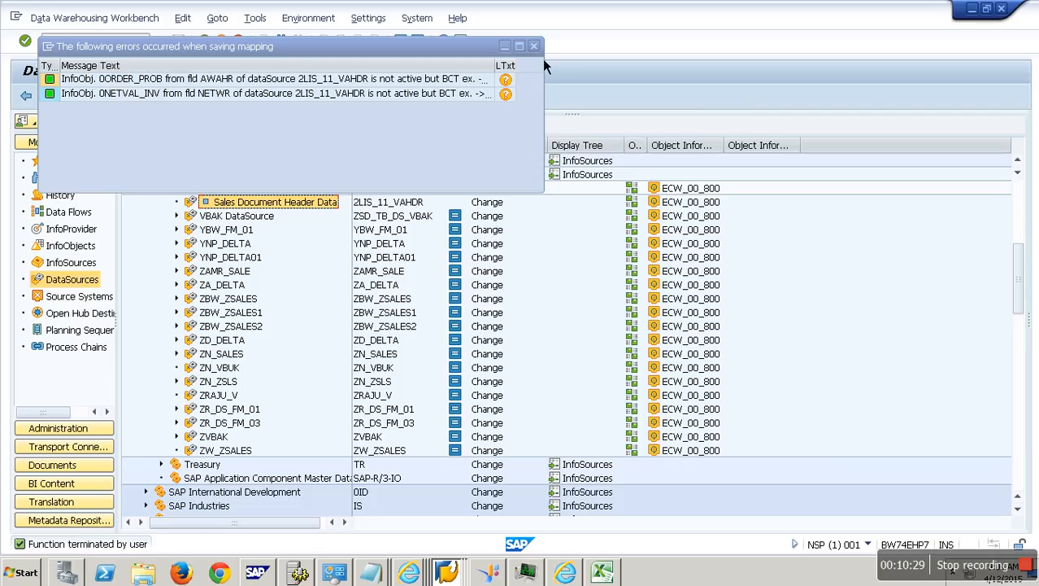
Create transfer rules for DataSource 2LIS_11_VAHDR, accept the application proposal 2LIS_11_VAHDR as InfoSource, and save the assignment.
right_click(299, 210)
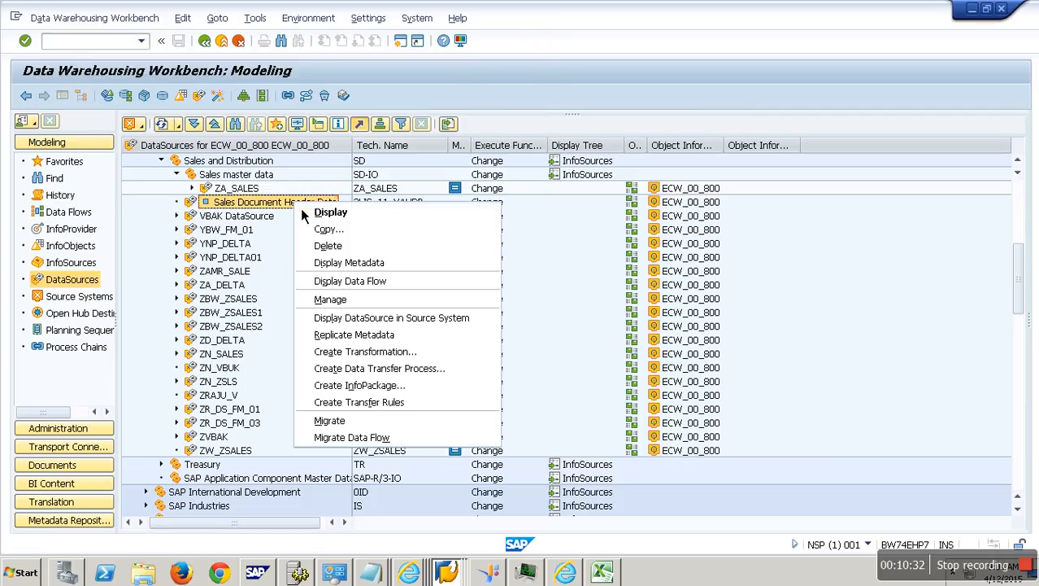
click(403, 403)
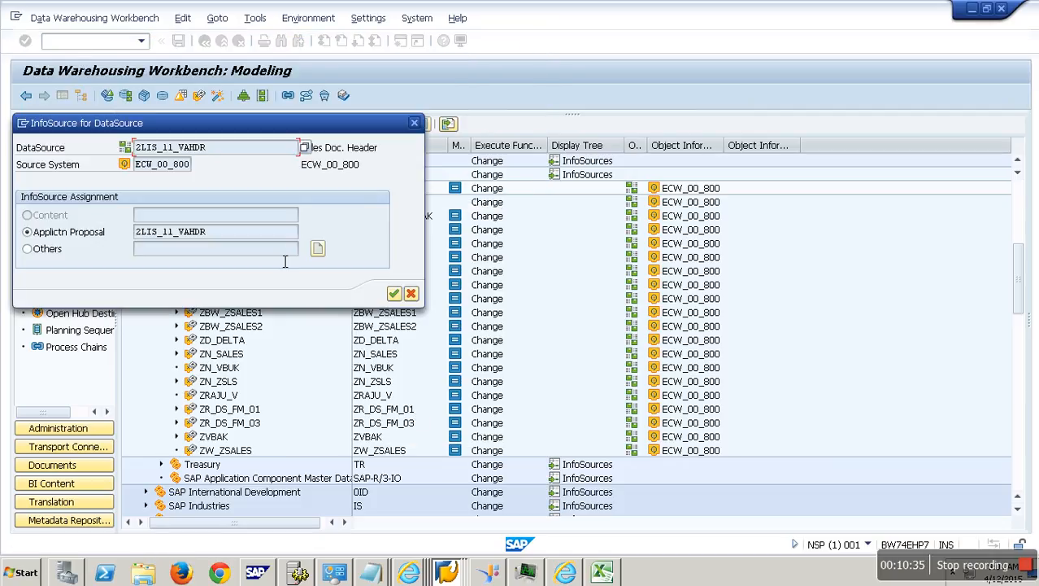
click(393, 293)
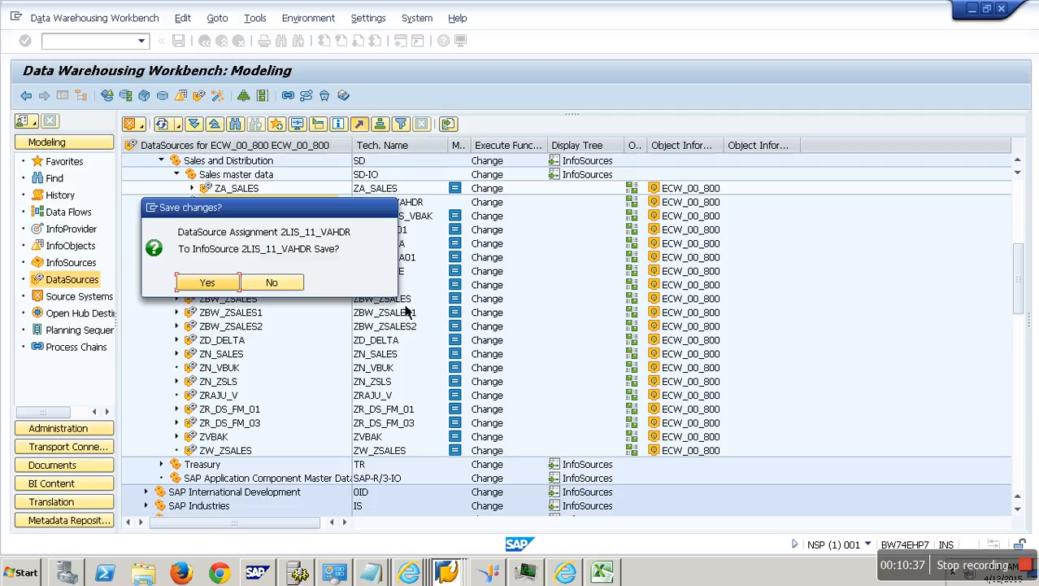
click(231, 290)
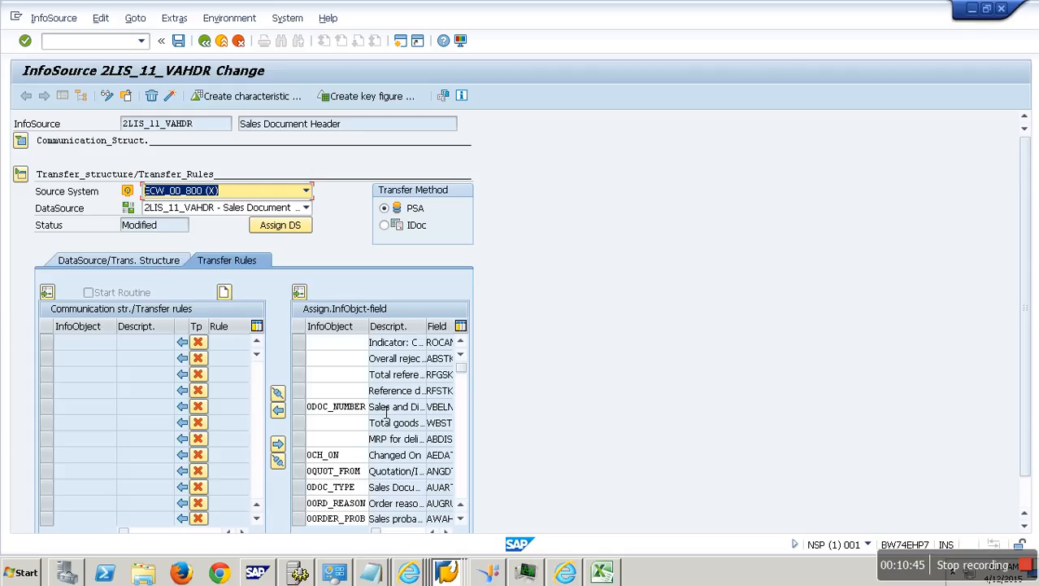
Expand the communication structure and propose transfer rules from the assigned DataSource fields, acknowledging the warnings.
click(21, 140)
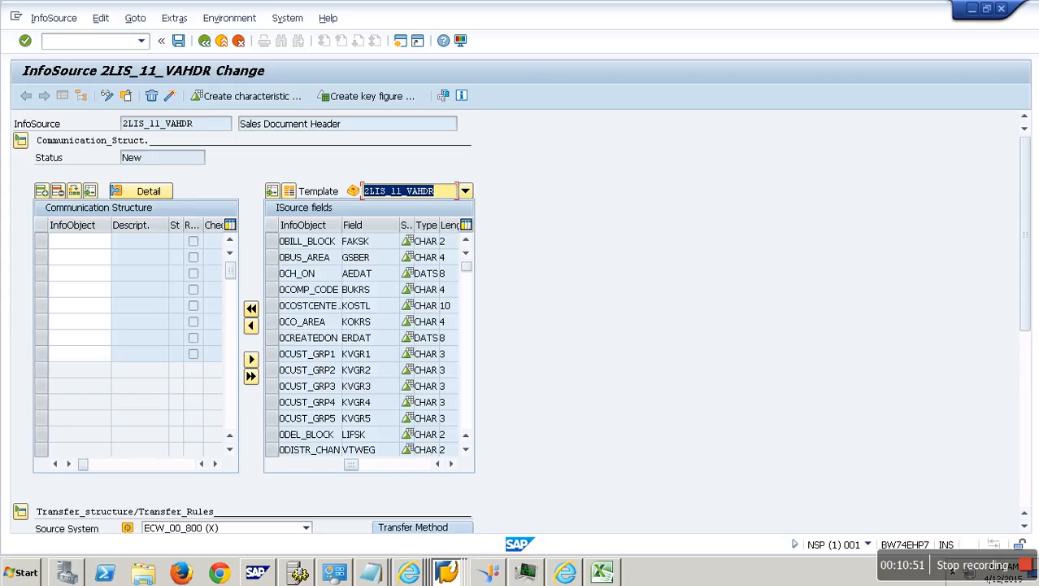
drag(1027, 185, 1029, 319)
scroll(490, 405, down, 1)
click(283, 435)
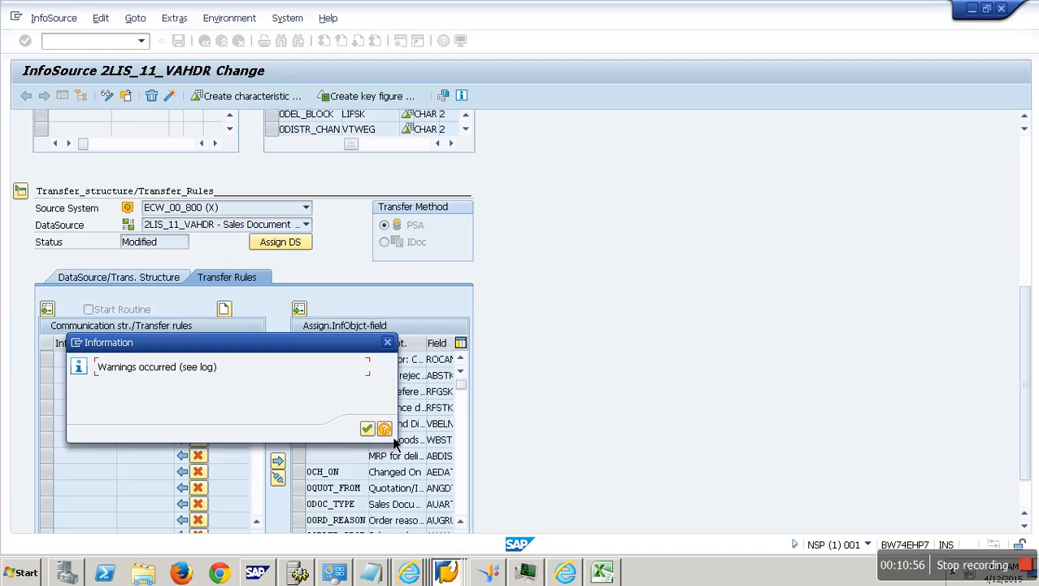
click(368, 428)
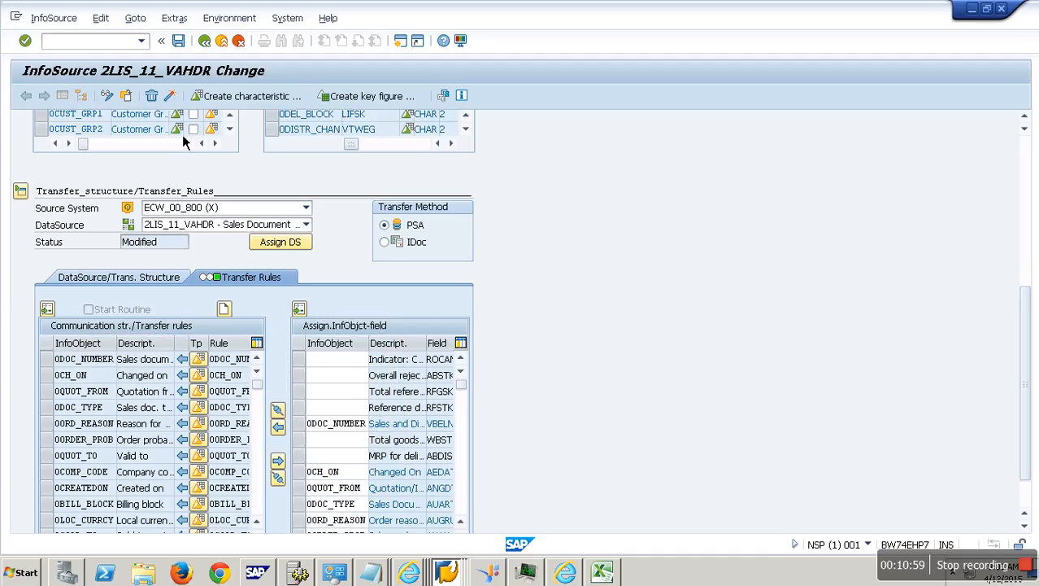
Show the communication structure in detail and review the InfoObjects it contains, including 0ORDER_PROB and 0NETVAL_INV.
click(1025, 158)
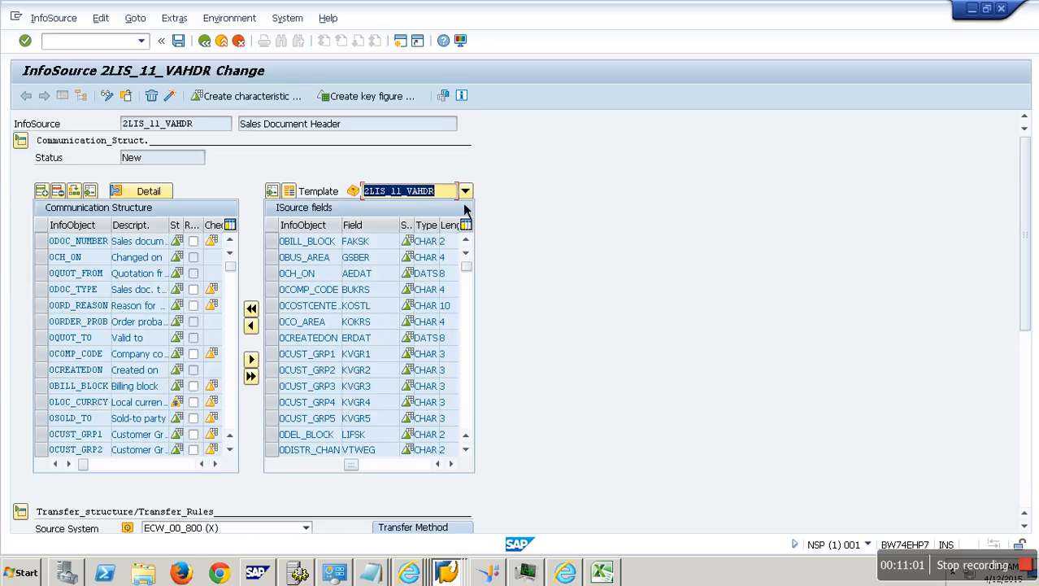
click(158, 194)
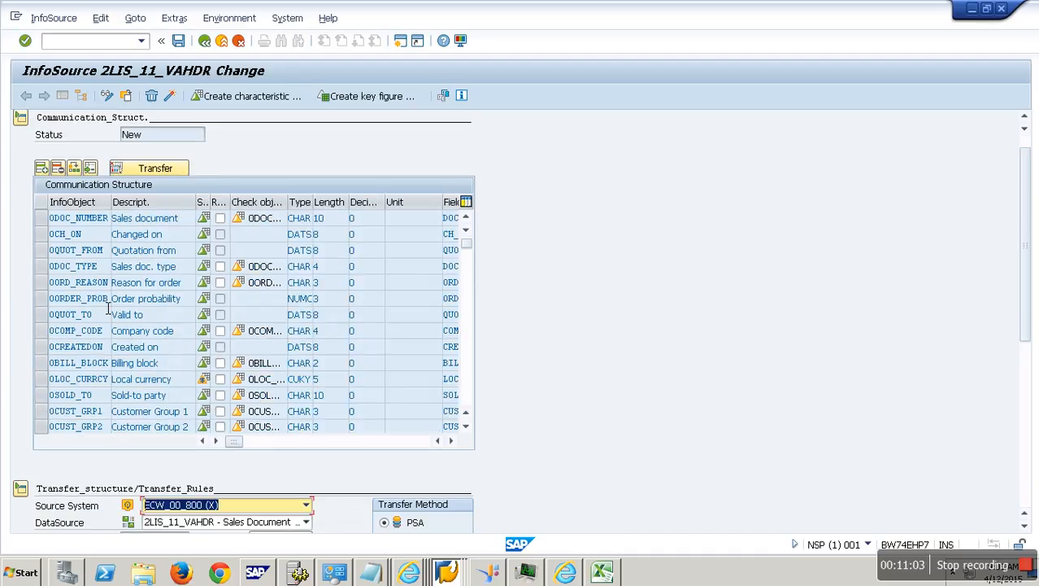
scroll(107, 308, down, 5)
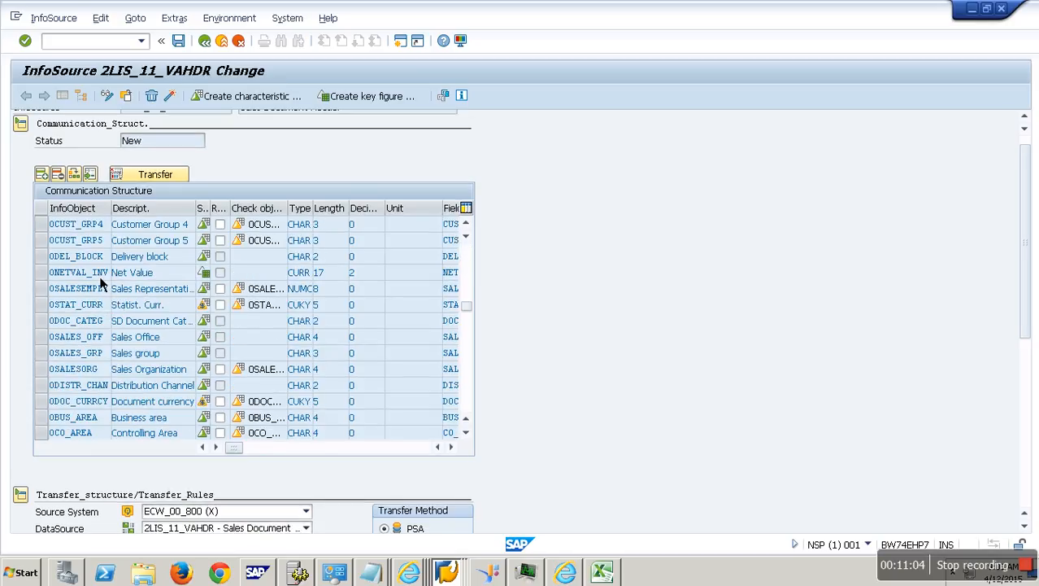
scroll(101, 281, down, 5)
drag(1026, 332, 1027, 499)
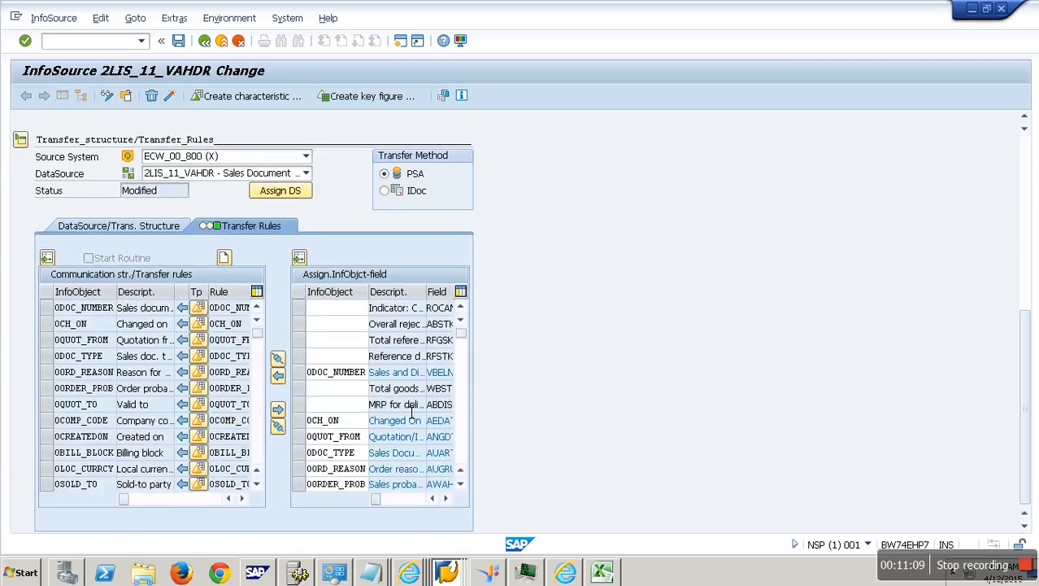
Replace the InfoObject assigned to the DataSource field GSBER with GSBER.
click(445, 498)
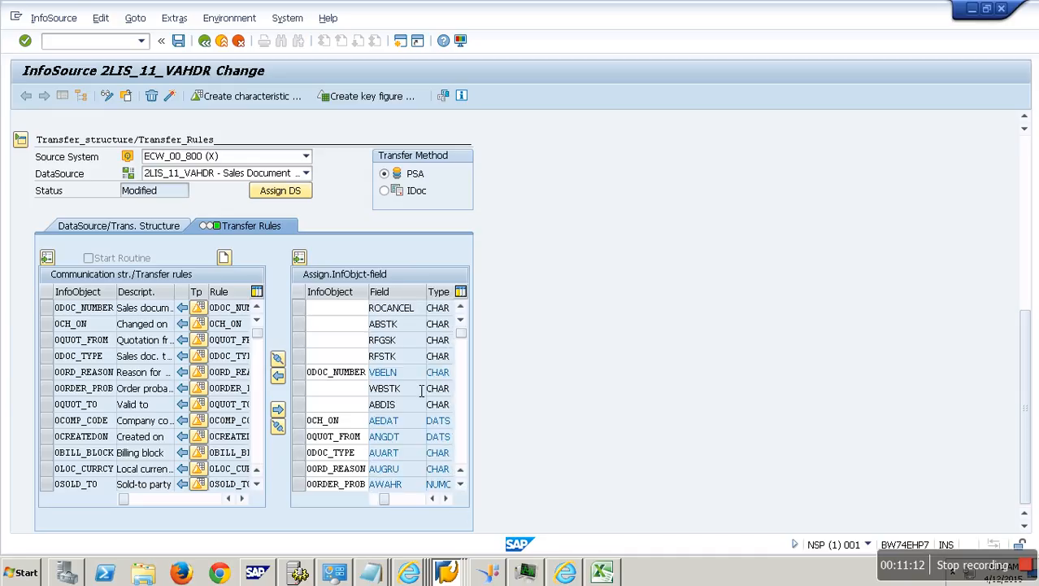
scroll(421, 390, down, 5)
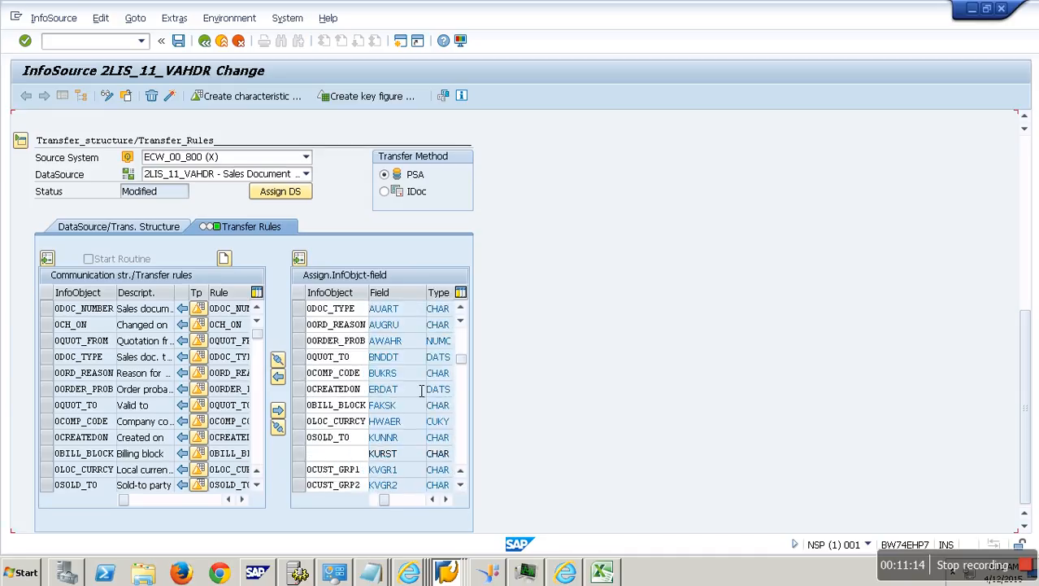
scroll(422, 390, up, 5)
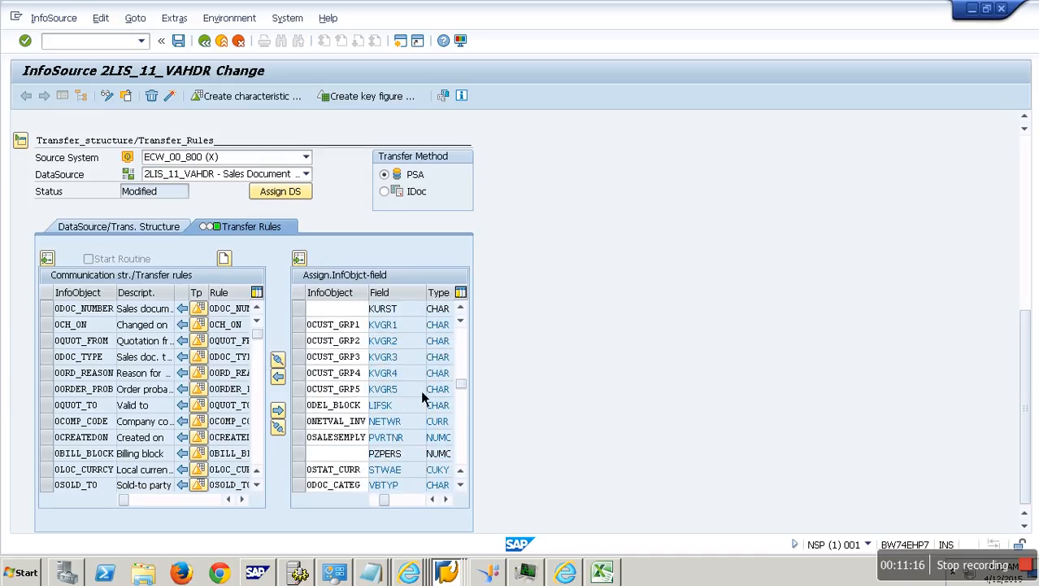
scroll(421, 389, down, 5)
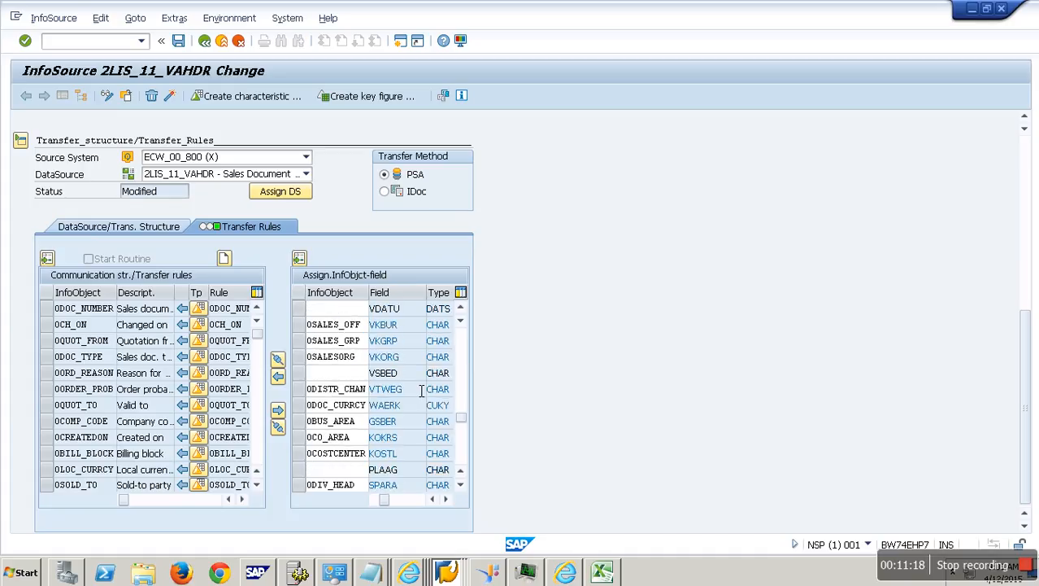
scroll(420, 390, down, 1)
scroll(417, 390, up, 1)
drag(364, 375, 302, 375)
drag(402, 374, 283, 373)
text(GSBER)
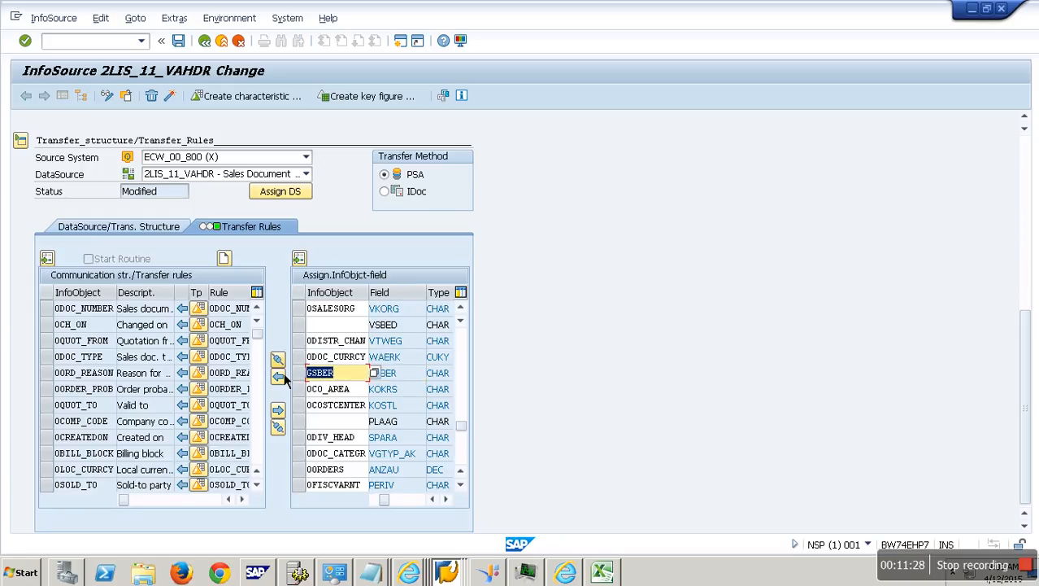
Add the InfoObject GSBER in the first free row of the communication structure and acknowledge the currency reference message.
click(1027, 159)
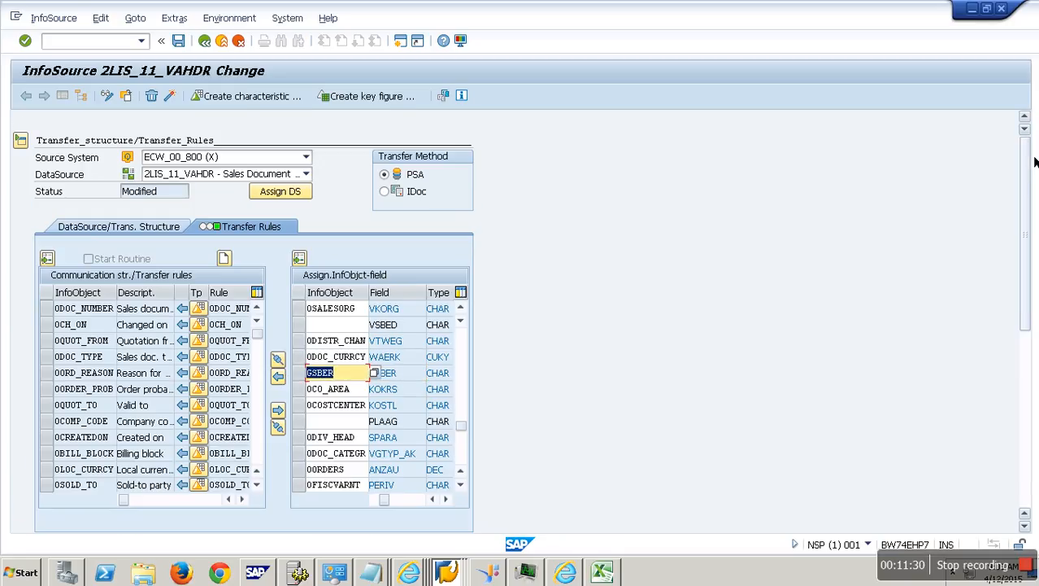
click(65, 310)
text(GSBER)
key(Return)
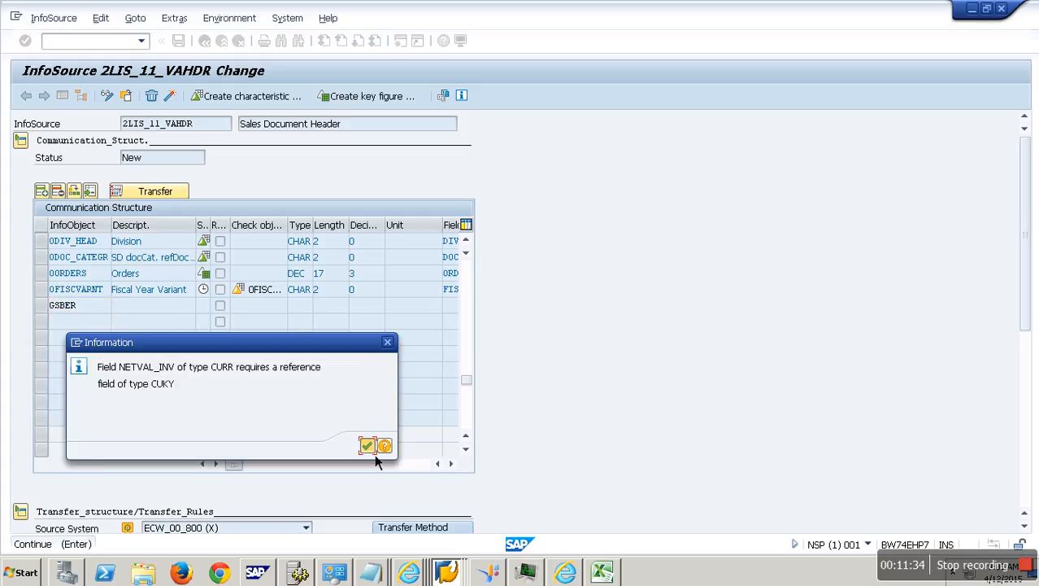
click(371, 449)
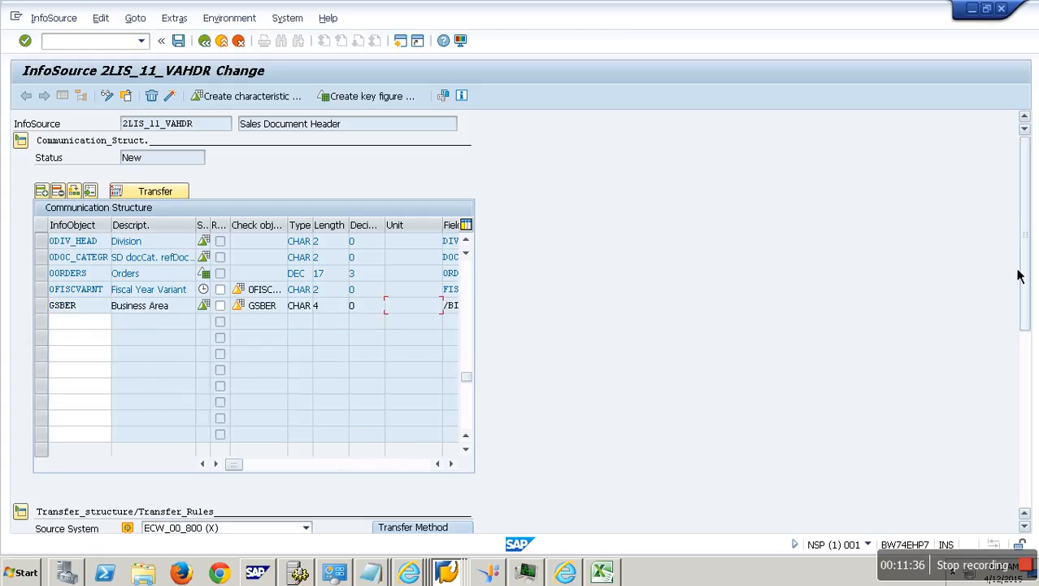
Assign the InfoObject PLAAG to the DataSource field PLAAG by copying the field name.
drag(1026, 241, 1033, 406)
drag(405, 452, 338, 449)
key(ctrl+c)
click(338, 449)
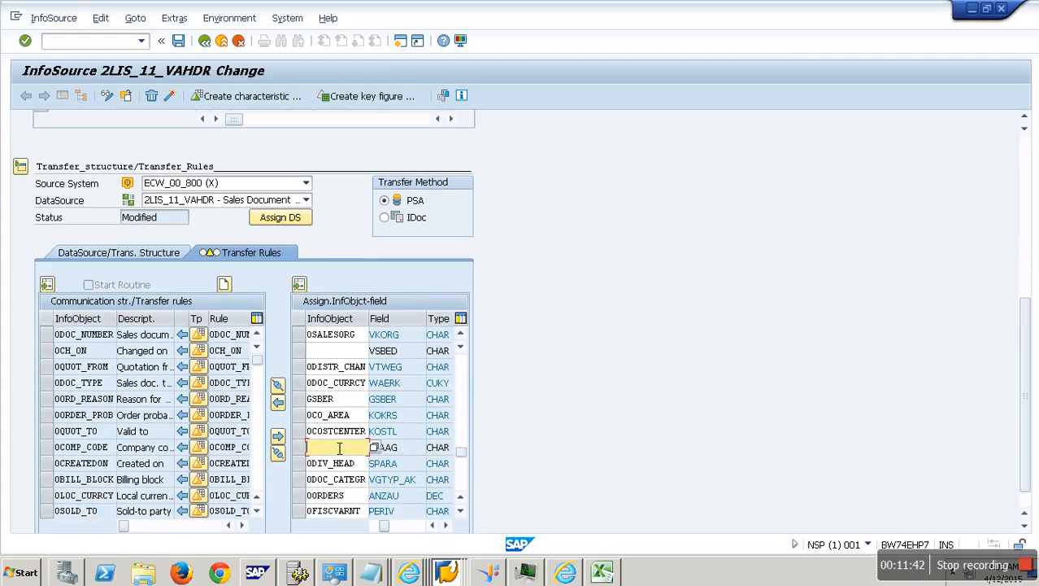
key(ctrl+v)
key(Return)
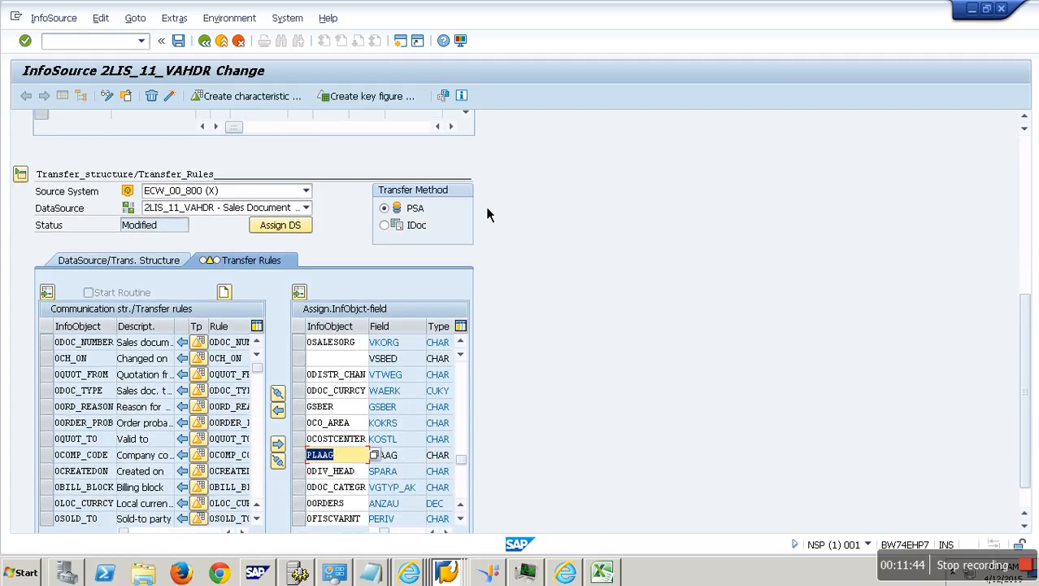
Add the InfoObject PLAAG to the communication structure below GSBER and acknowledge the currency reference message.
click(1026, 163)
click(65, 325)
key(ctrl+v)
key(Return)
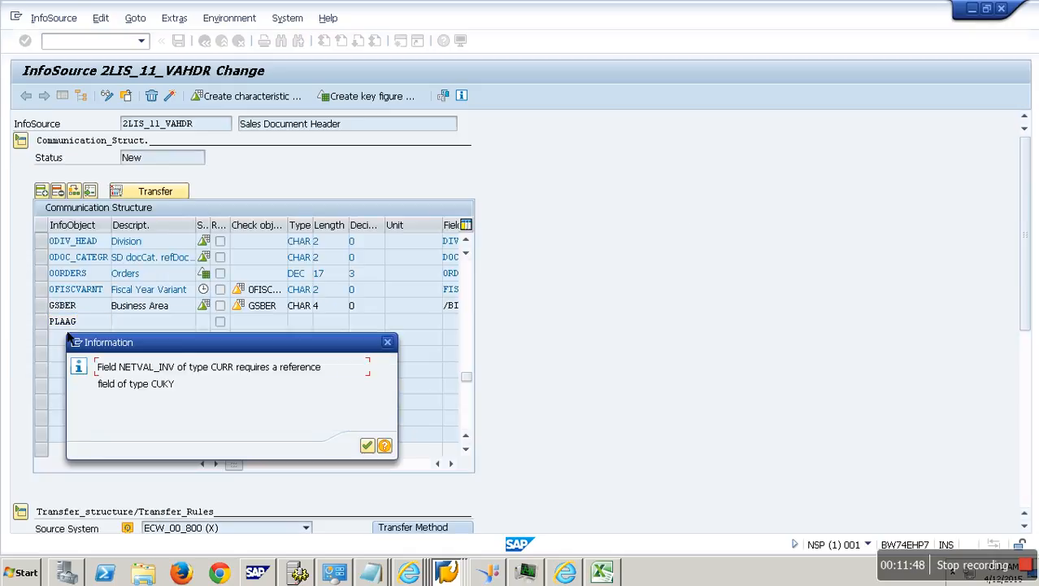
key(Return)
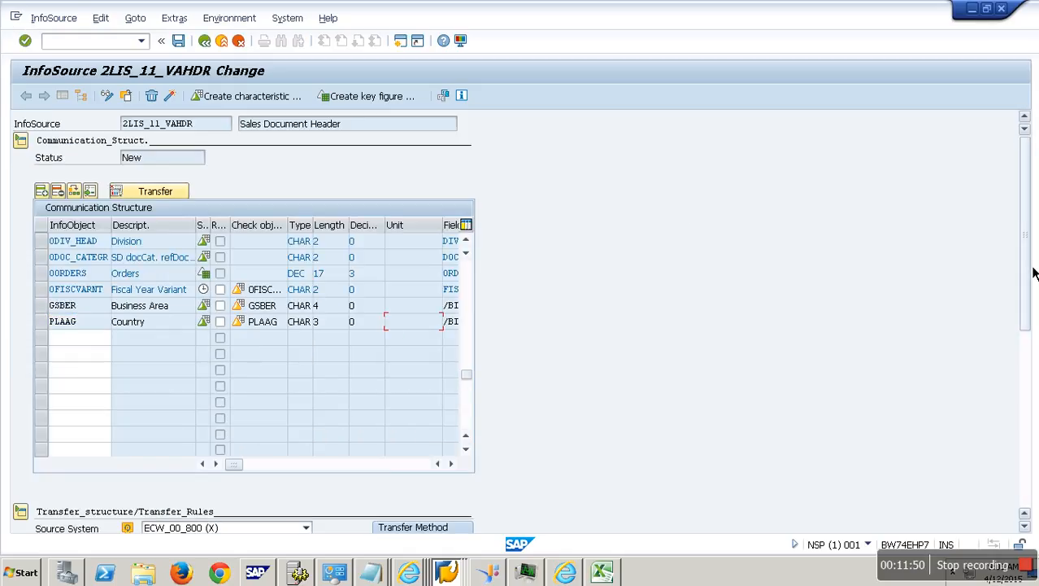
Try to add the InfoObject assigned to field NETWR, 0NETVAL_INV, to the communication structure below PLAAG.
drag(1026, 272, 1026, 447)
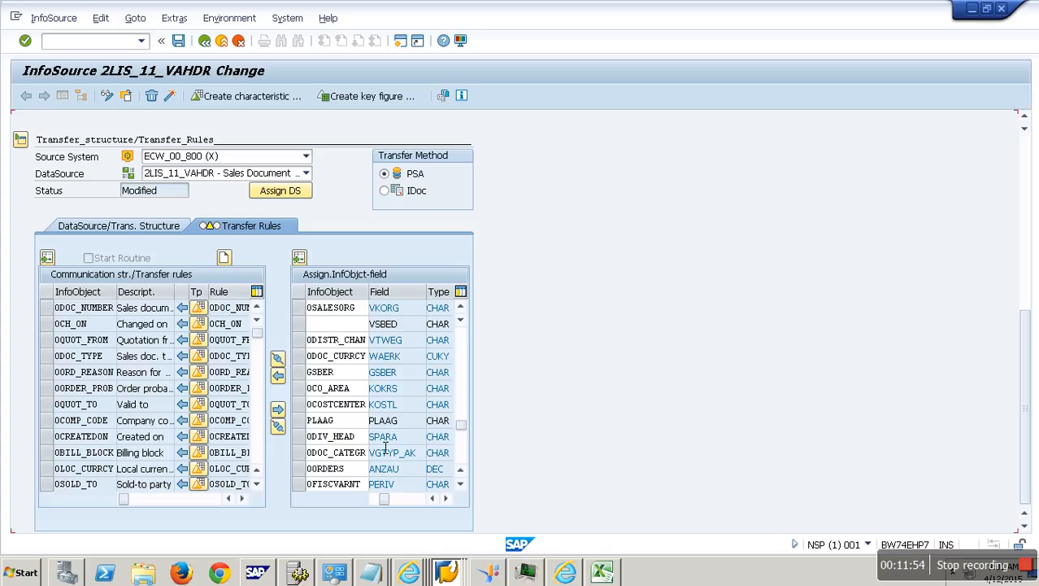
scroll(385, 448, down, 1)
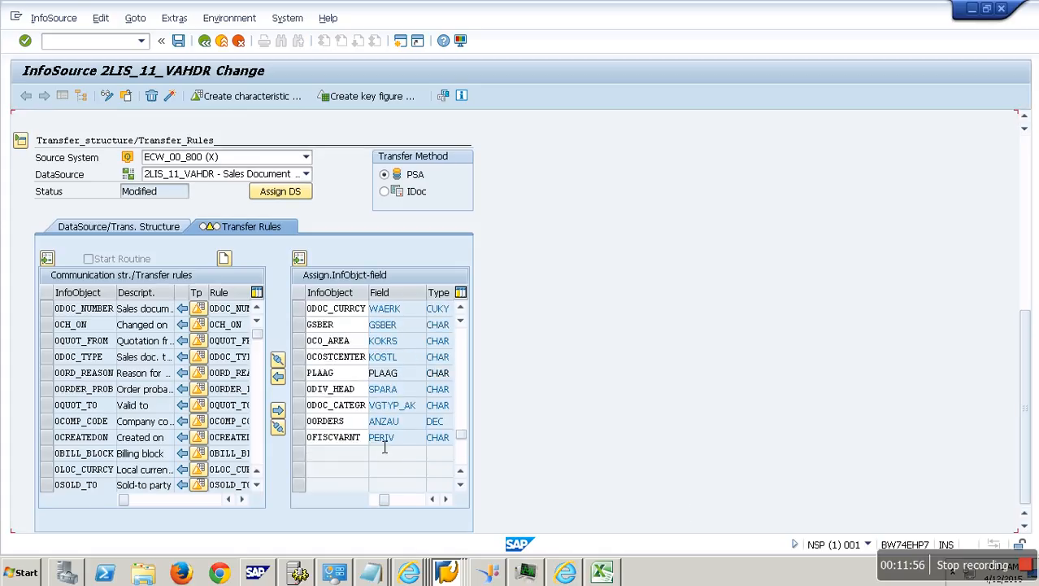
scroll(384, 446, up, 3)
scroll(384, 445, up, 1)
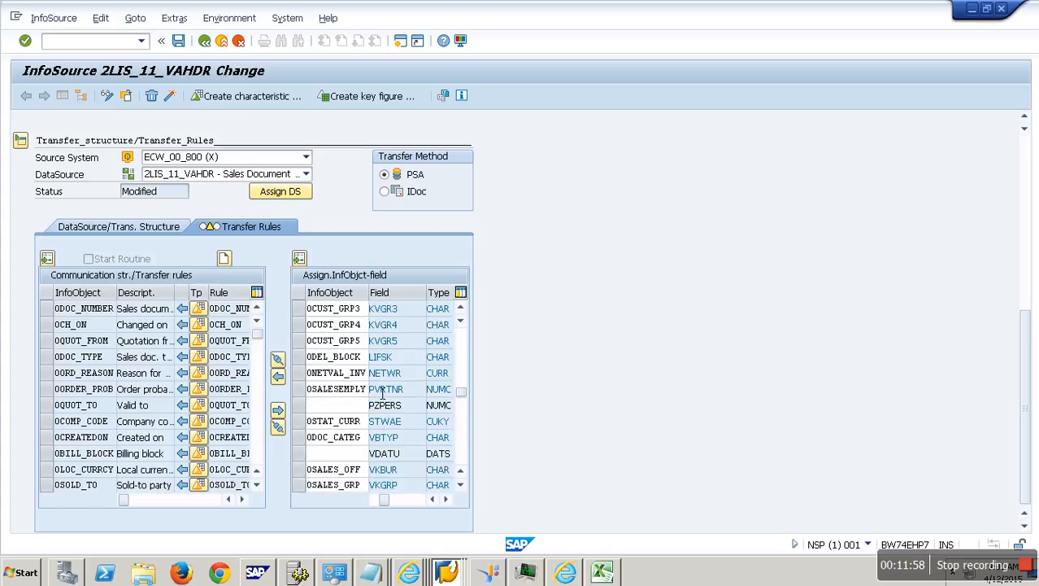
drag(372, 376, 277, 373)
key(ctrl+c)
click(278, 376)
click(1027, 165)
scroll(116, 344, up, 1)
click(76, 150)
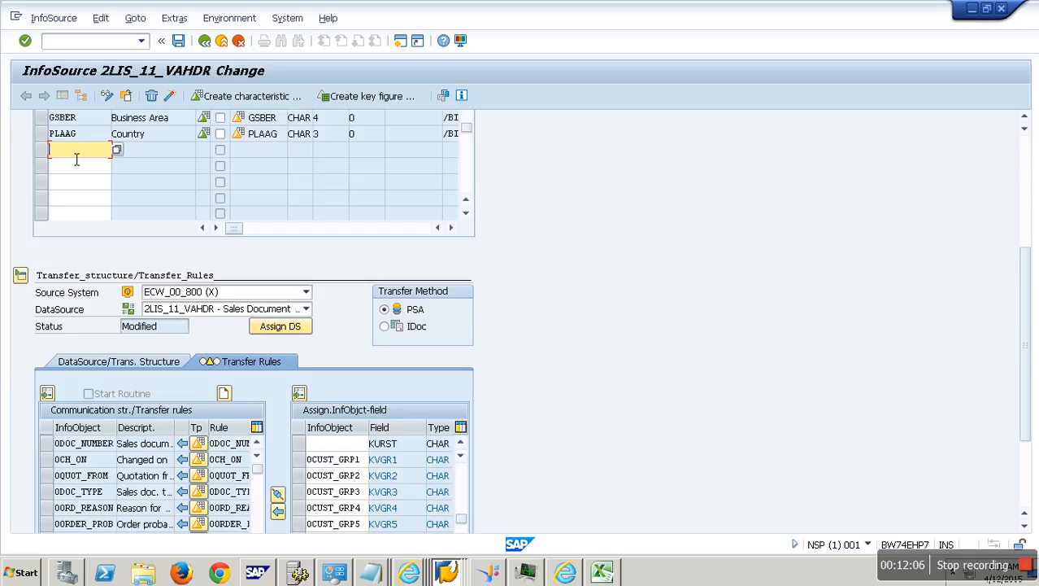
key(ctrl+v)
key(Return)
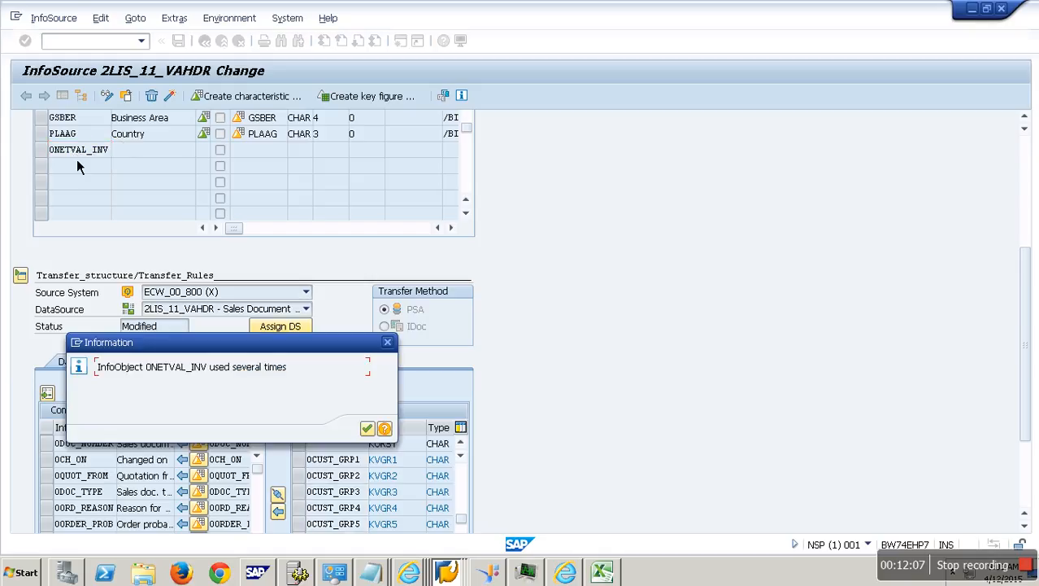
key(Return)
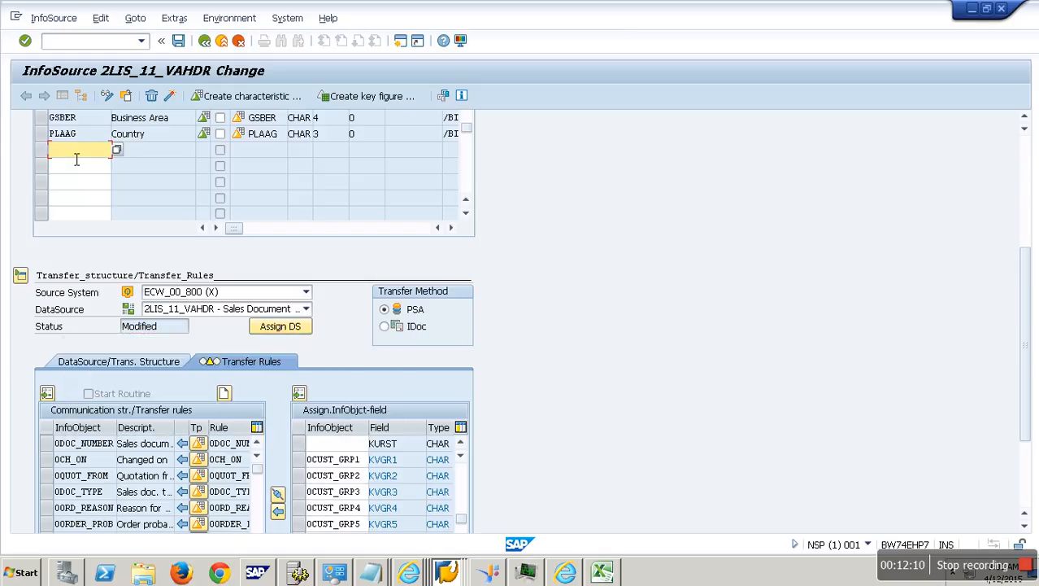
Check the remaining InfoObject assignments, propose the transfer rules again with GSBER and PLAAG included, and acknowledge the warnings.
drag(1032, 349, 1031, 410)
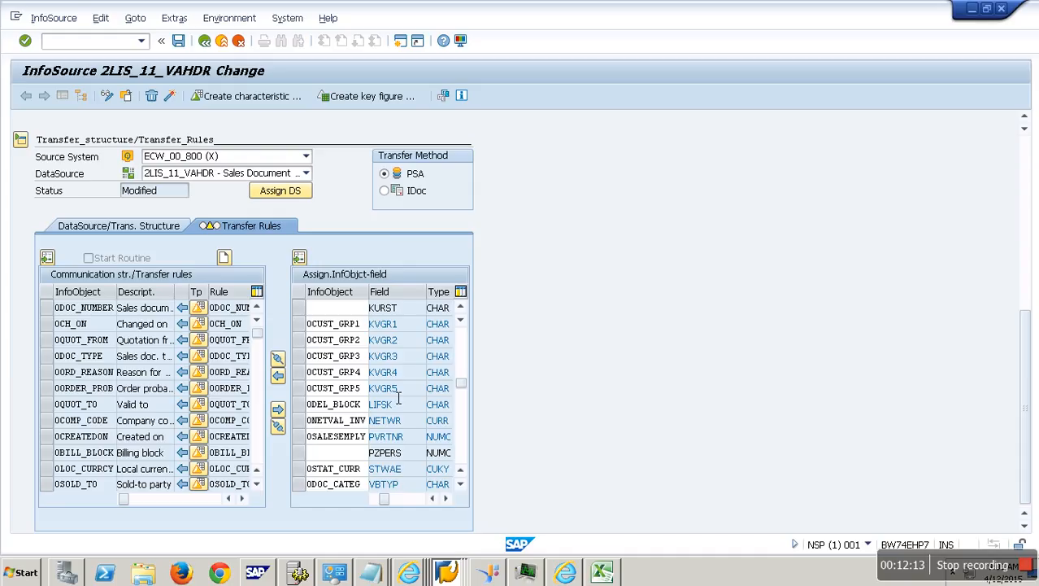
click(465, 451)
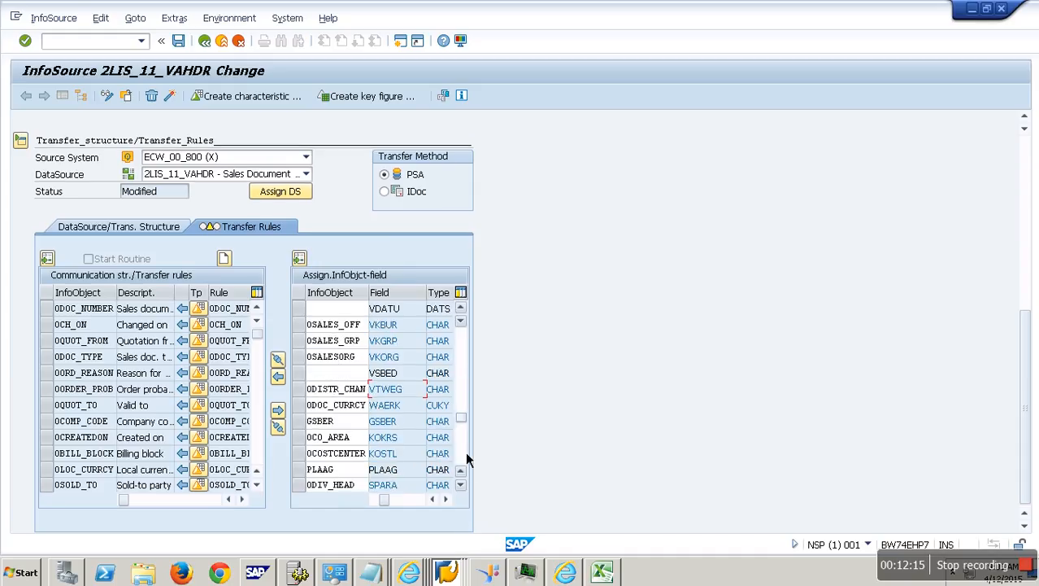
click(465, 452)
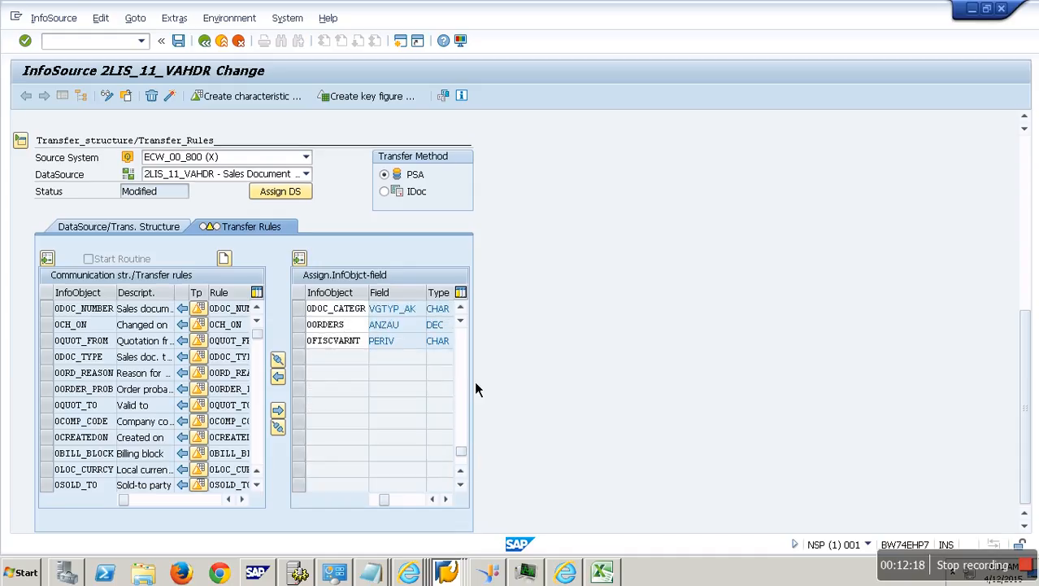
scroll(468, 371, up, 3)
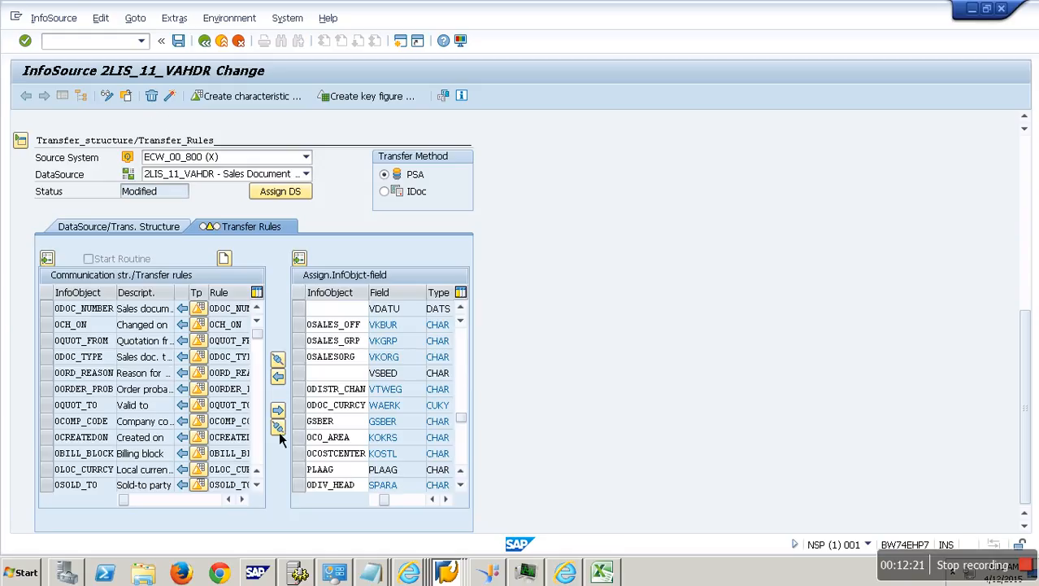
click(278, 376)
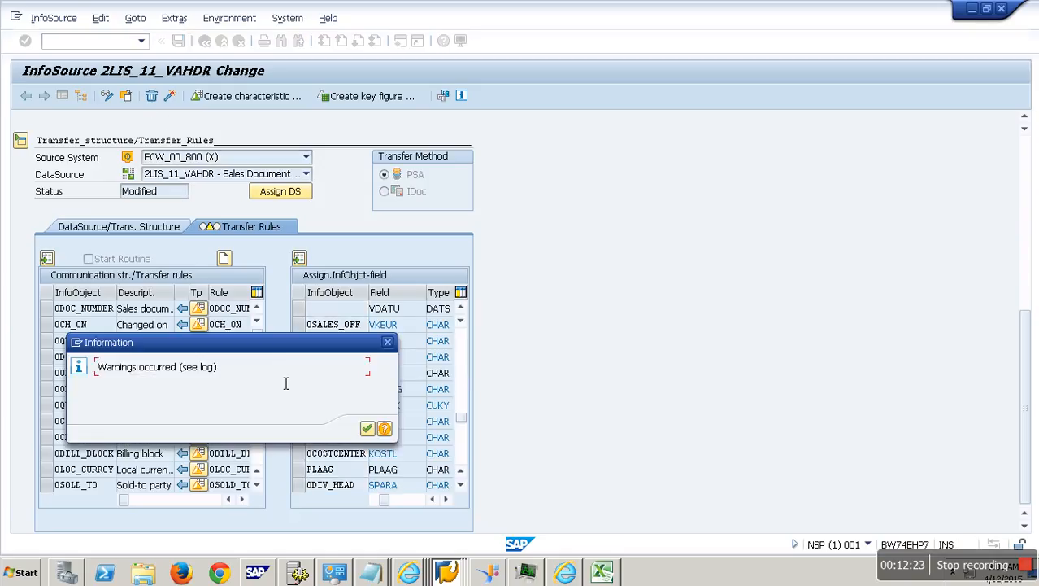
click(367, 429)
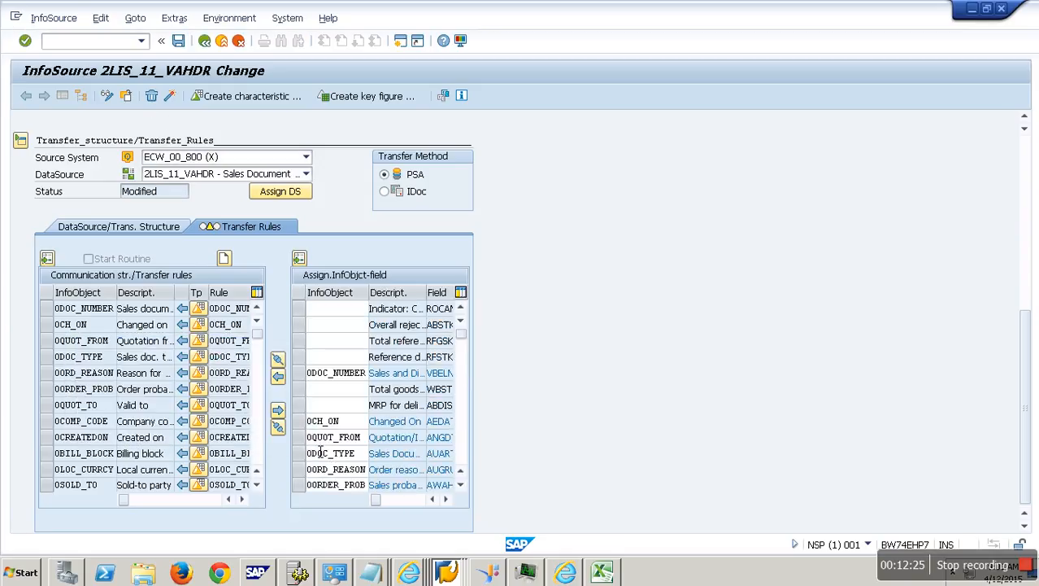
Check that GSBER and PLAAG are in the transfer rules, activate the transfer rules, and acknowledge the currency reference message.
click(464, 451)
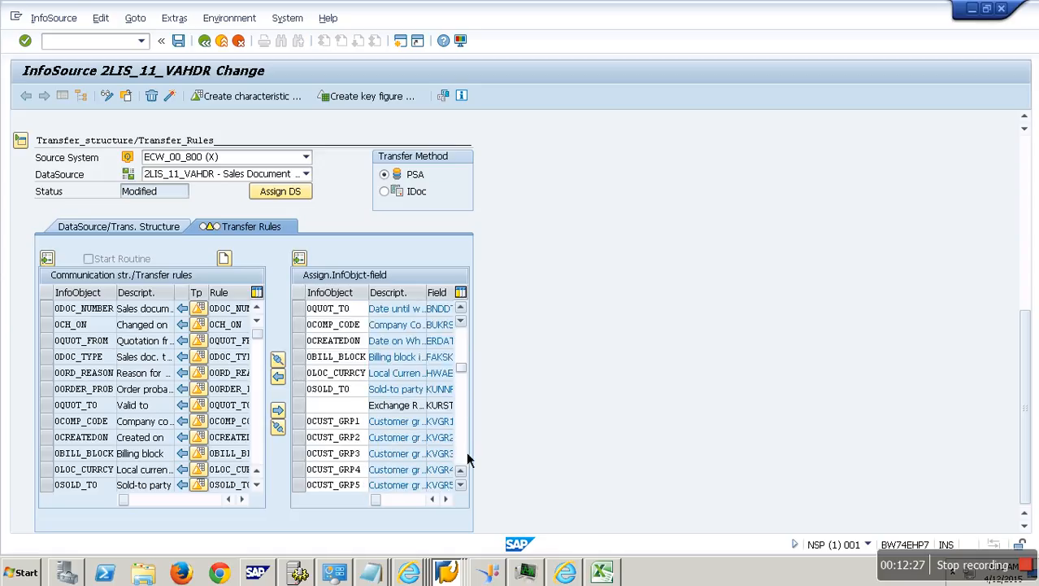
click(259, 457)
click(259, 458)
click(260, 457)
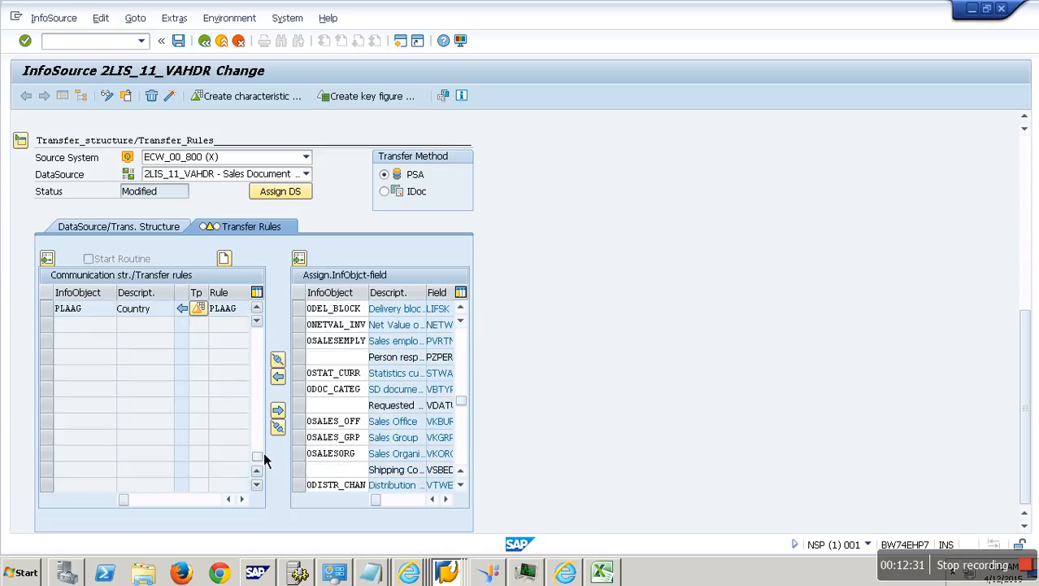
click(257, 308)
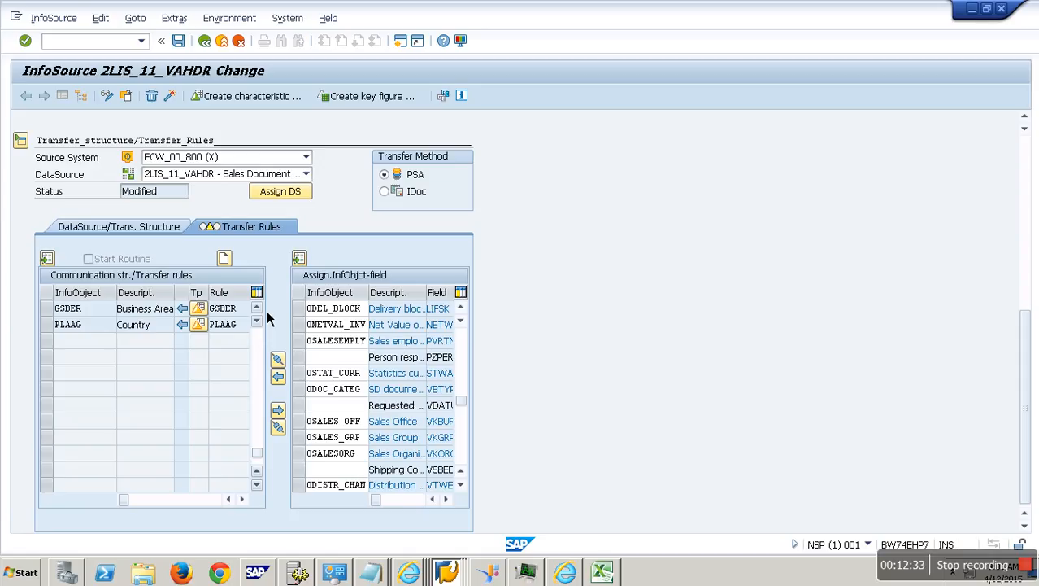
click(170, 96)
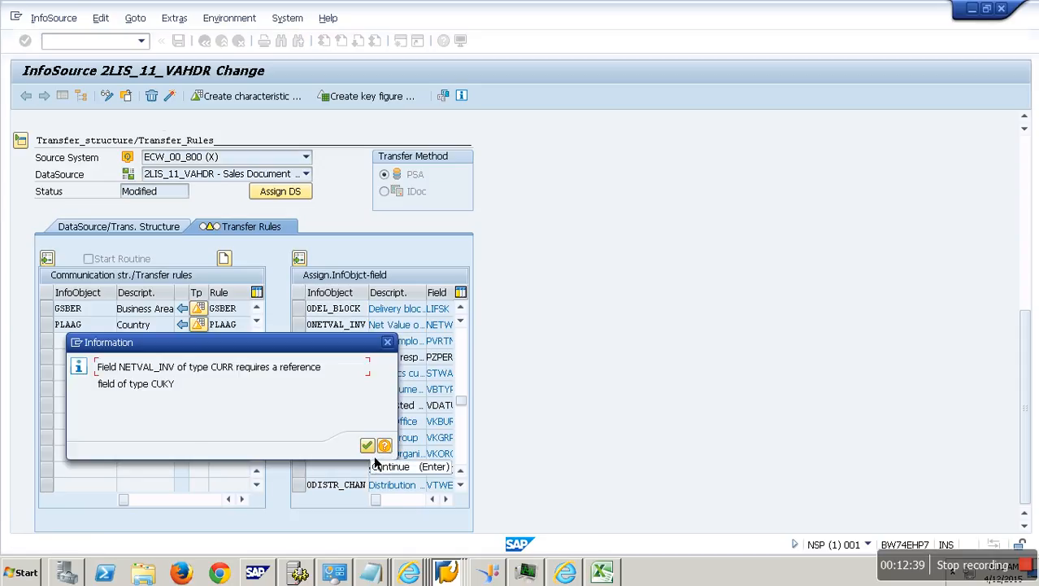
click(367, 446)
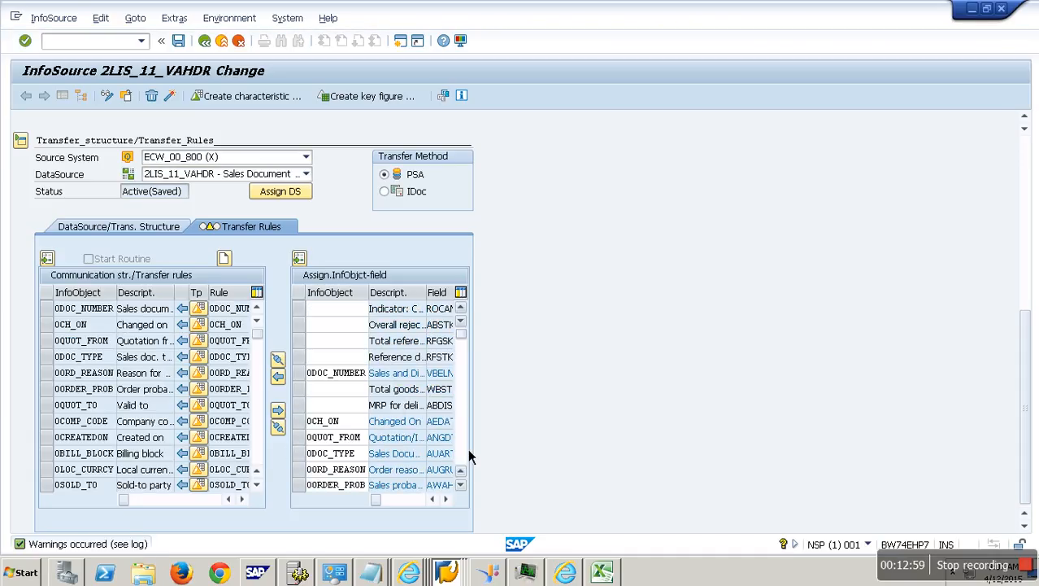
Examine the assignment of 0NETVAL_INV, its reference currency unit, and the 0DOC_CURRCY entry in the communication structure.
scroll(467, 448, down, 4)
scroll(468, 448, down, 4)
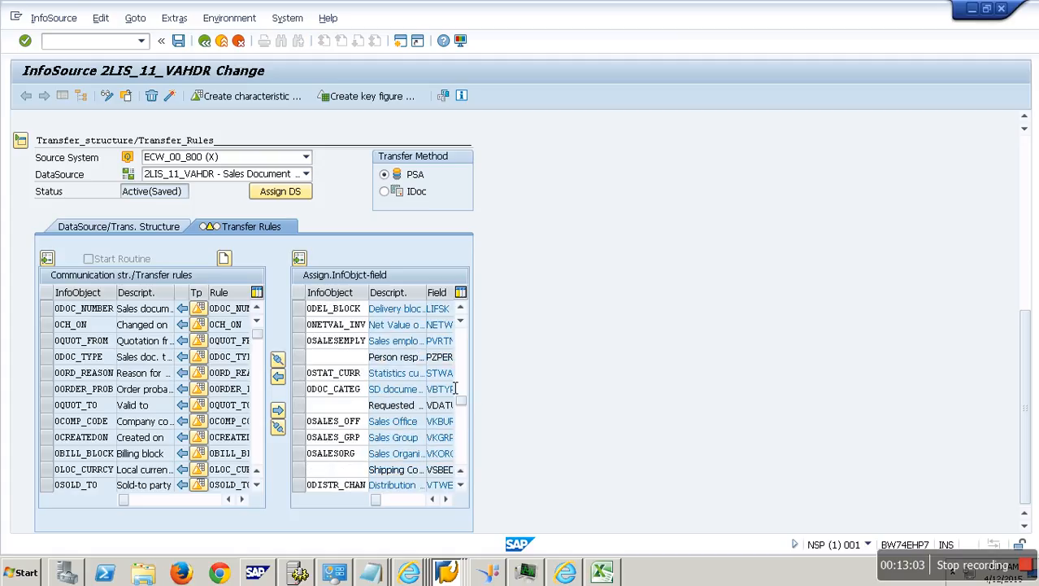
click(354, 327)
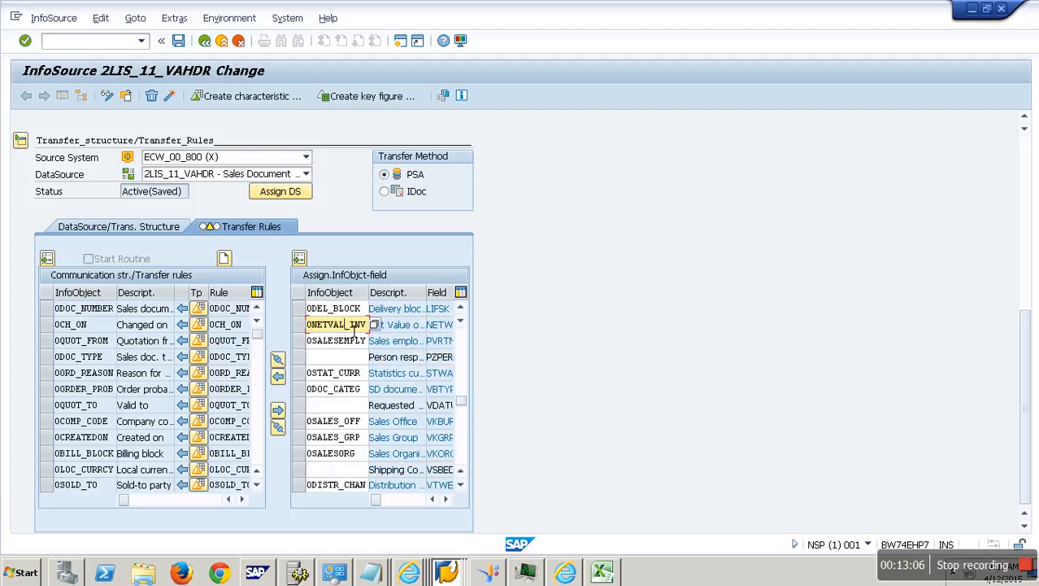
click(465, 444)
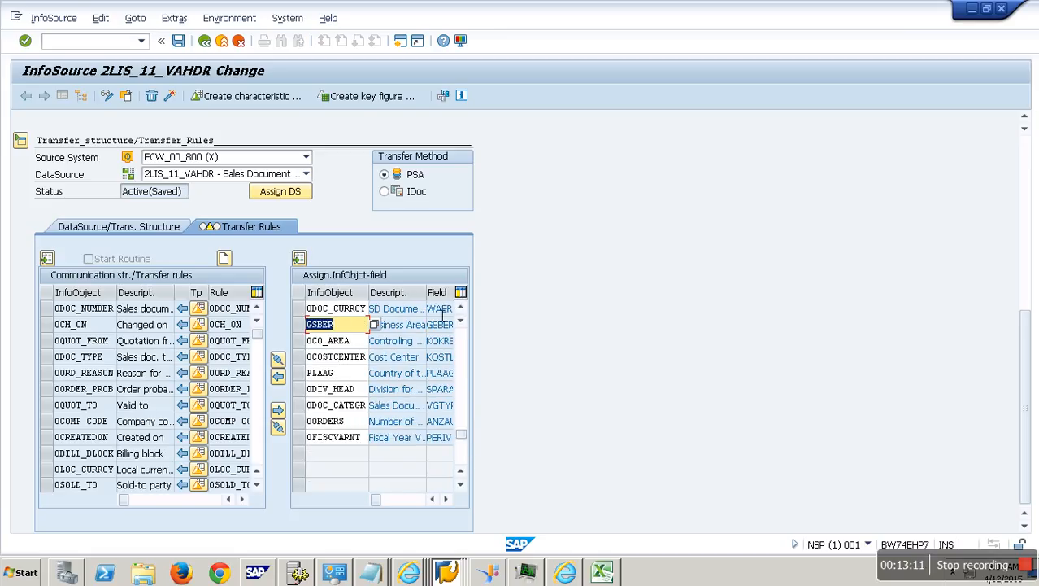
click(1023, 182)
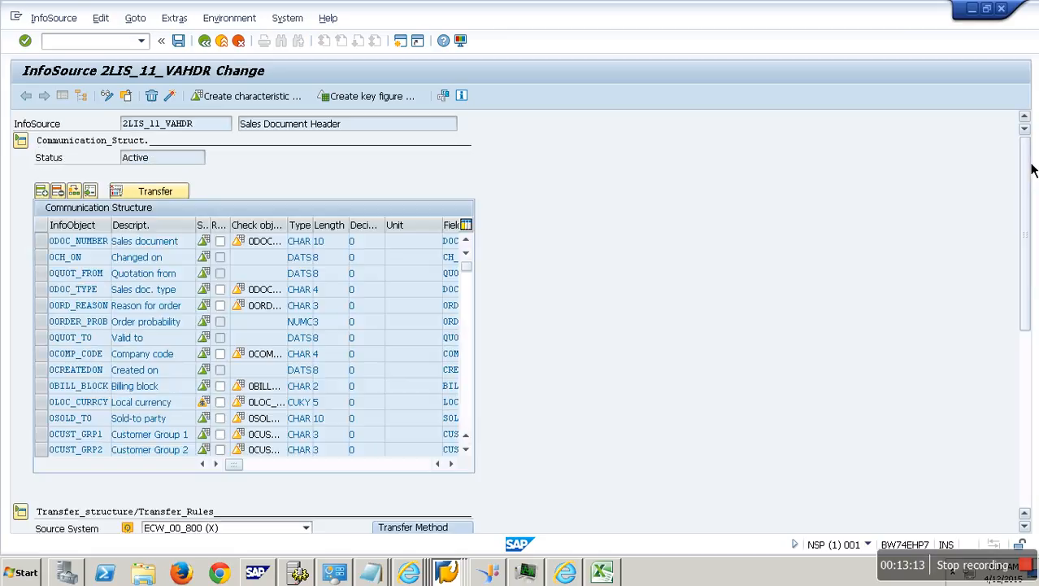
click(87, 418)
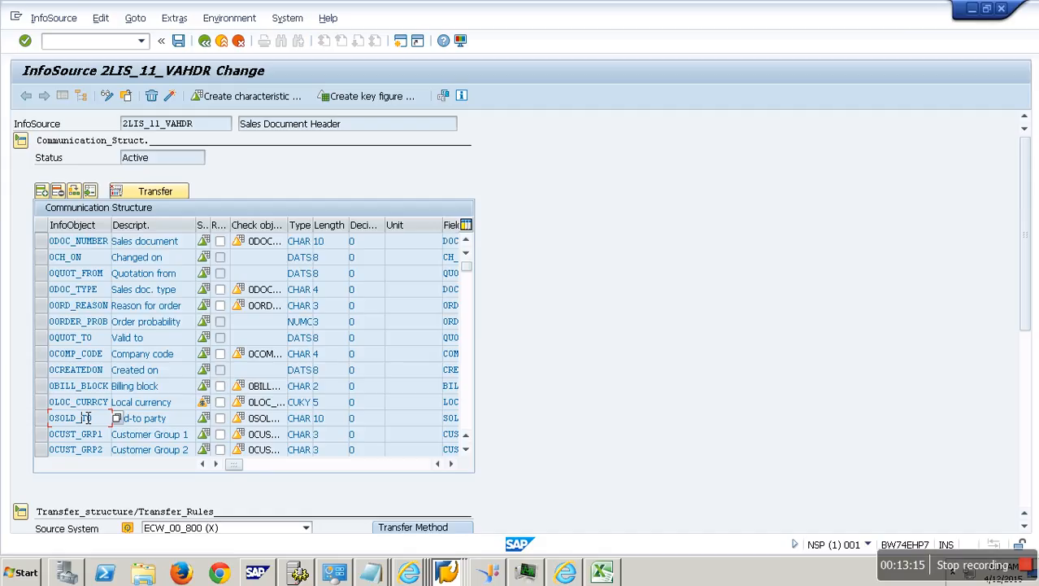
scroll(87, 418, down, 4)
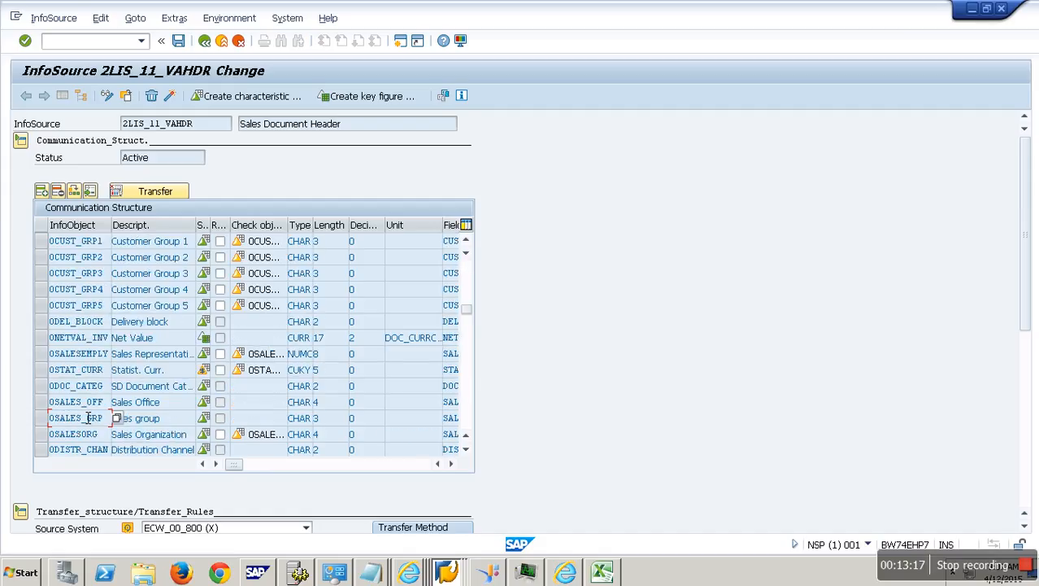
click(102, 340)
drag(399, 343, 457, 342)
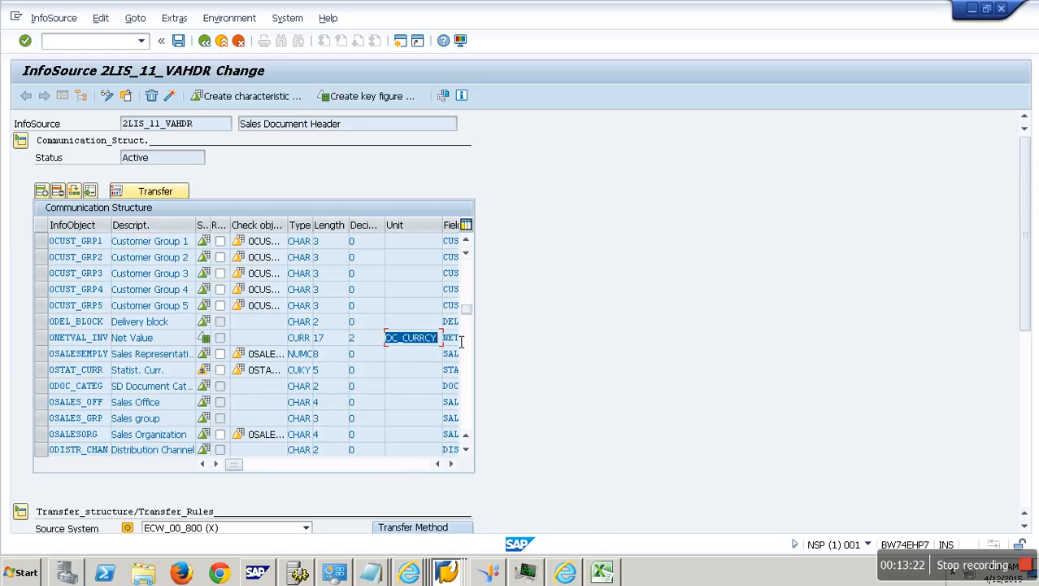
click(471, 421)
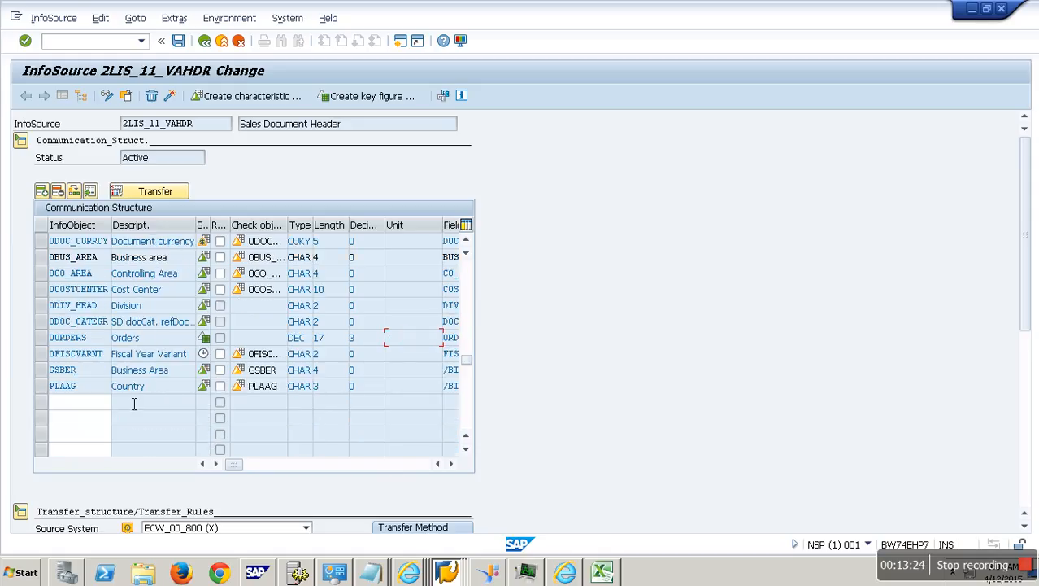
click(101, 246)
drag(113, 244, 38, 247)
click(51, 257)
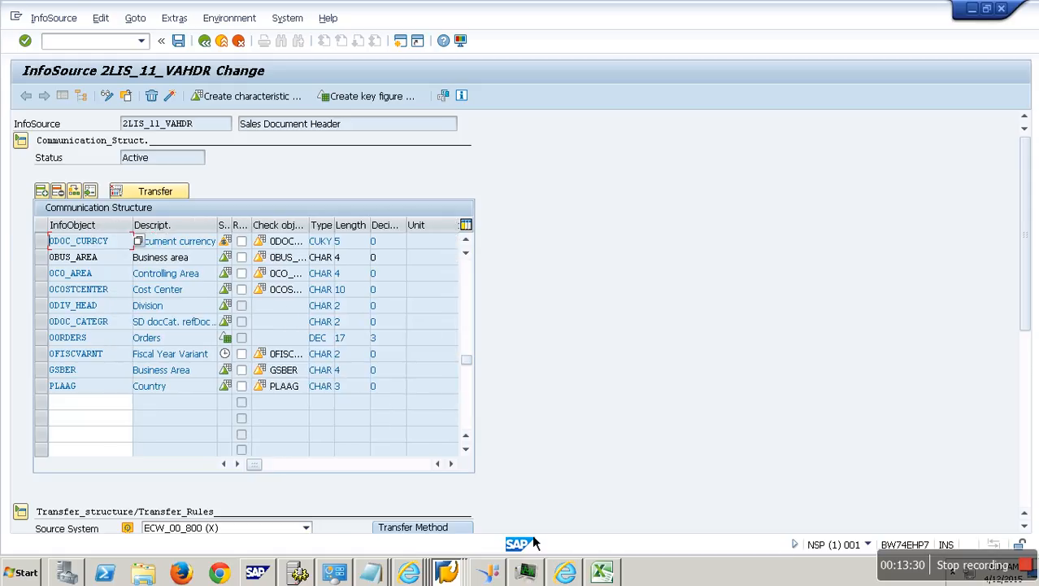
Try to transfer the assigned InfoObject 0DOC_CURRCY to the 0DOC_CATEGR rule, and activate the transfer rules again.
click(1025, 493)
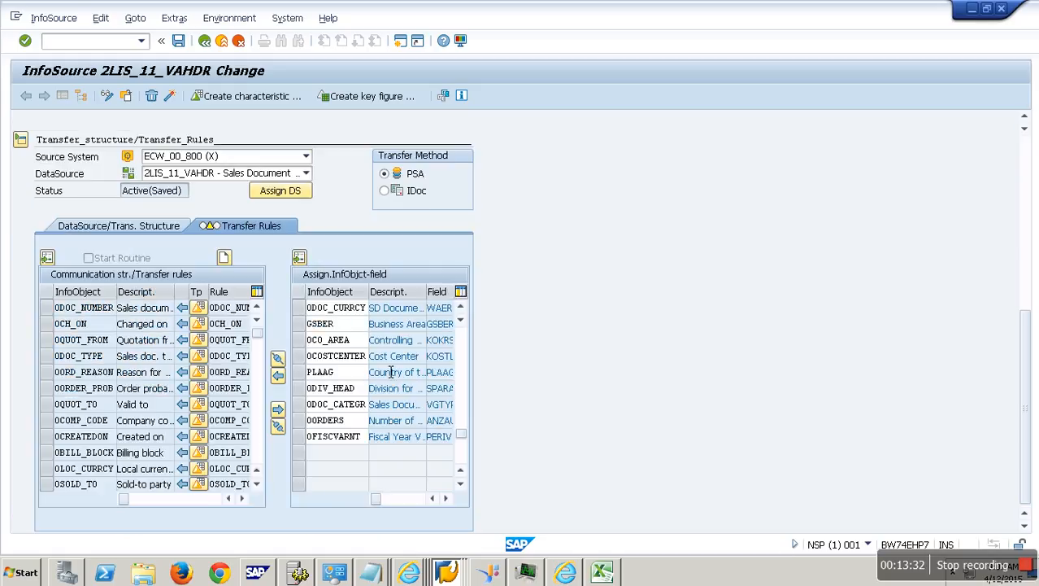
drag(371, 311, 291, 313)
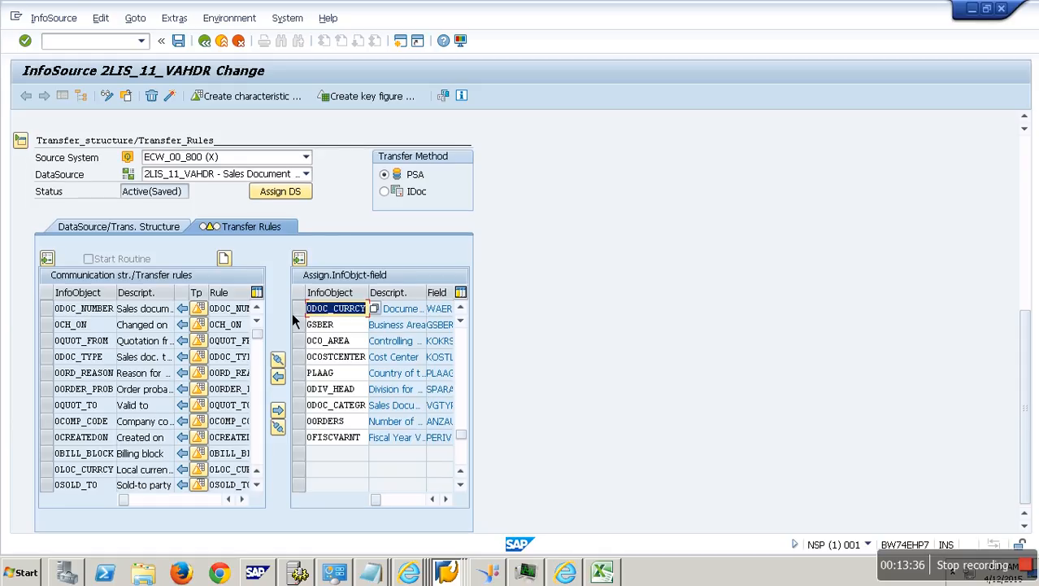
click(269, 446)
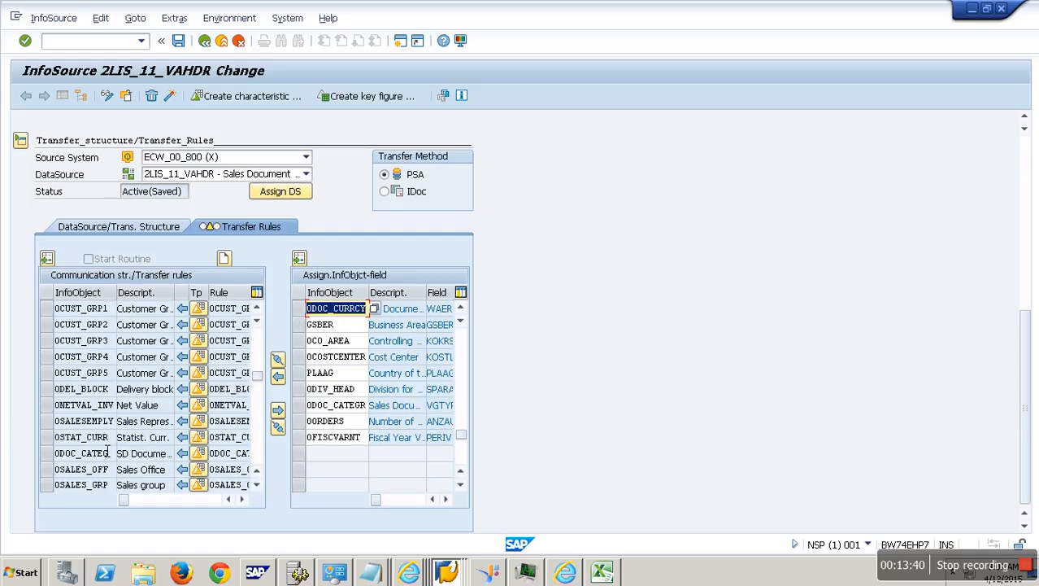
scroll(268, 461, down, 5)
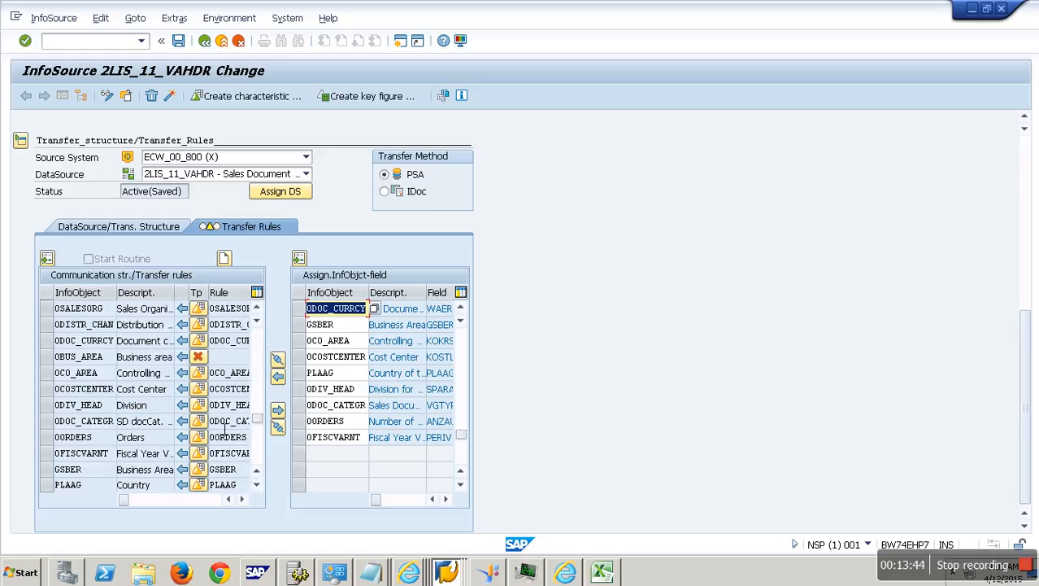
click(242, 499)
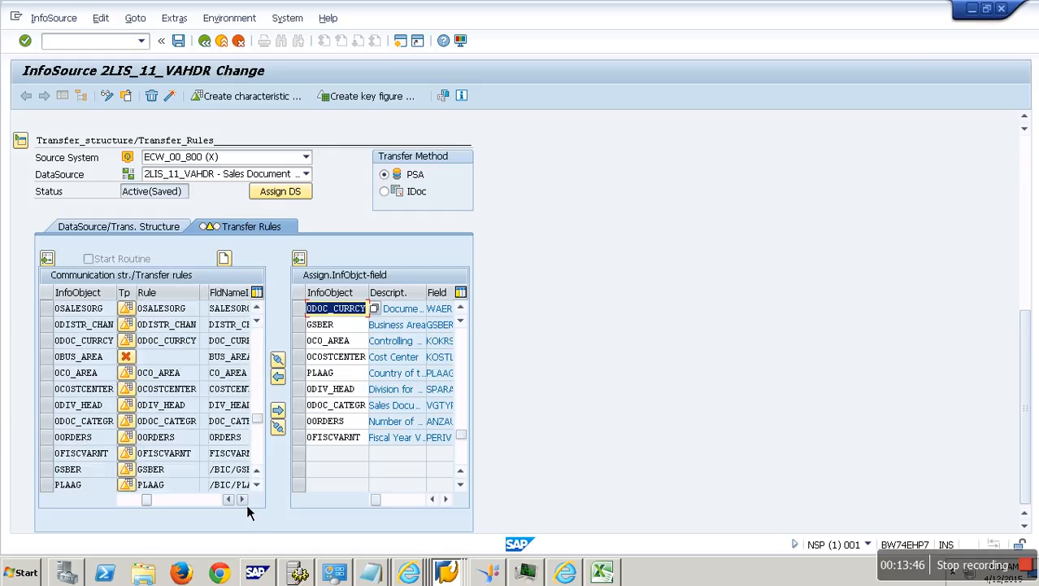
click(46, 421)
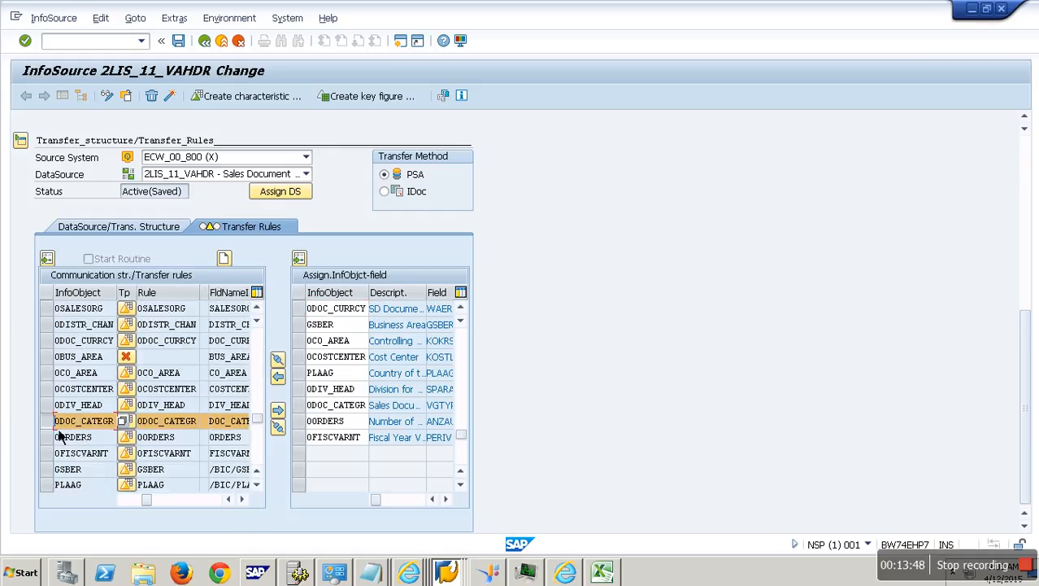
click(300, 312)
click(281, 379)
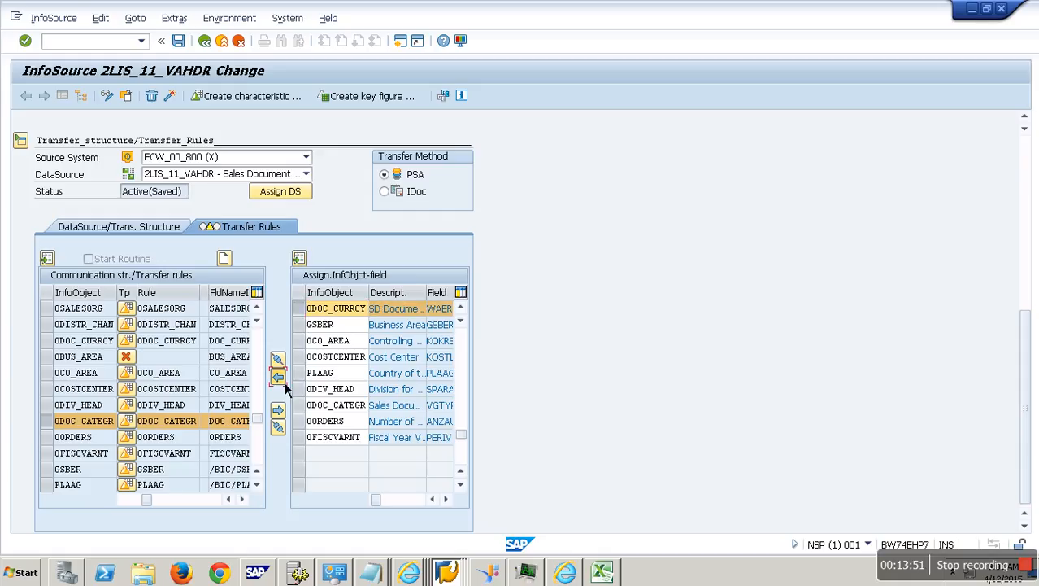
click(173, 99)
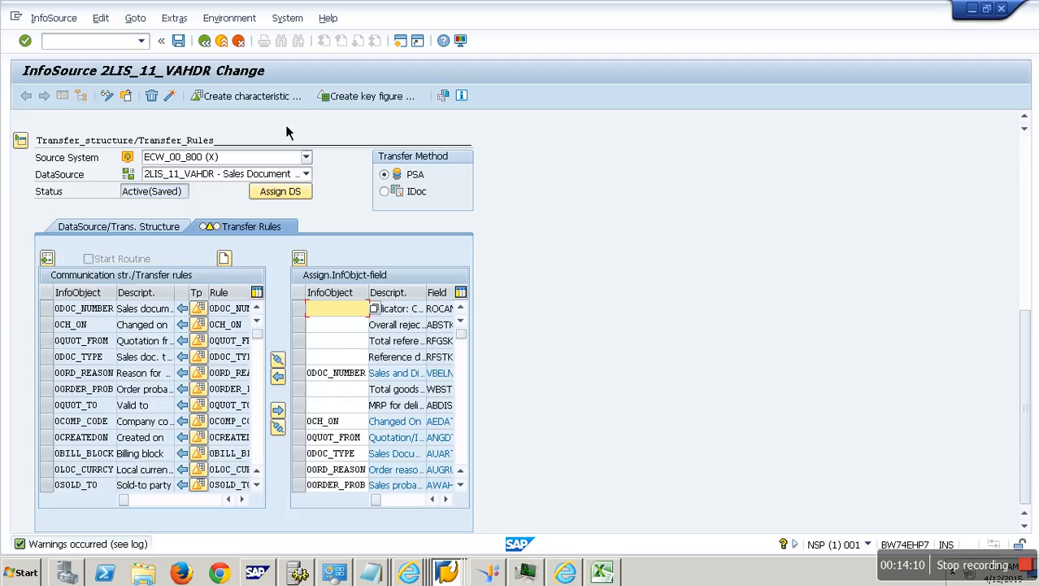
Leave the InfoSource maintenance and open the Data Warehousing Workbench with transaction RSA1.
click(222, 41)
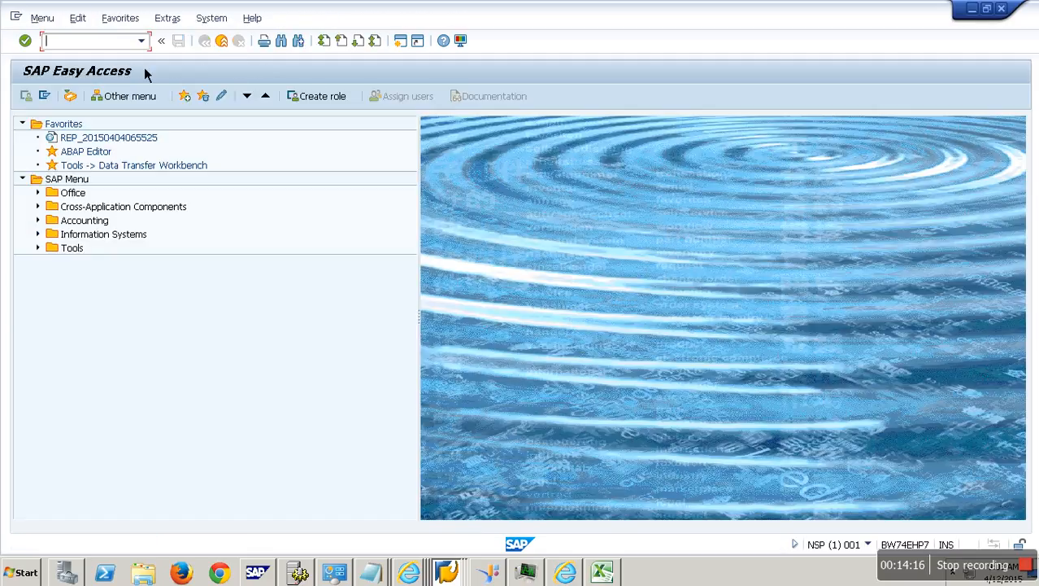
text(RSA1)
key(Return)
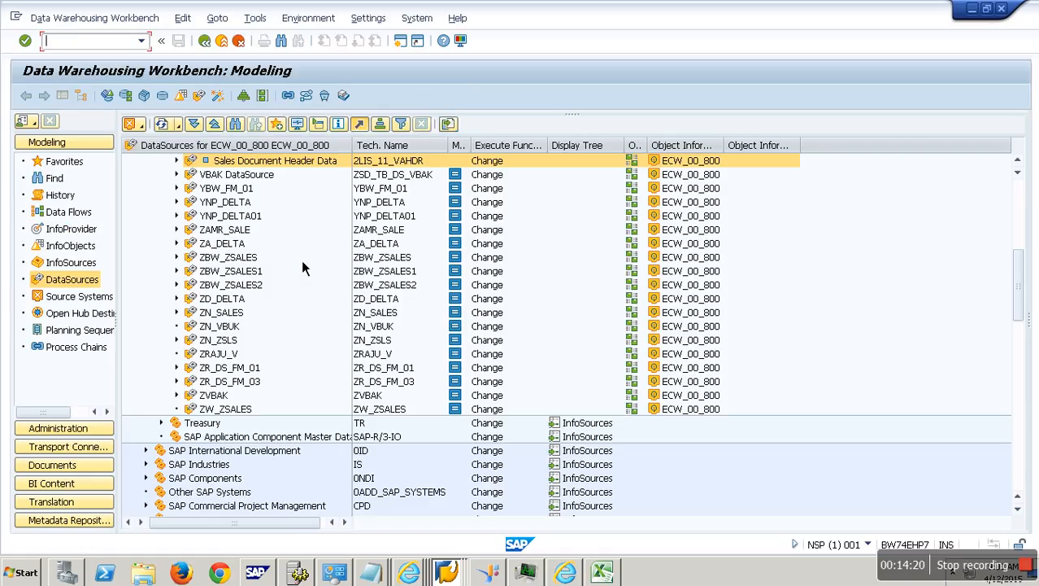
Expand the upward data flow of DataSource 2LIS_11_VAHDR and trace it through the transfer rules to the InfoSource.
click(187, 166)
click(193, 175)
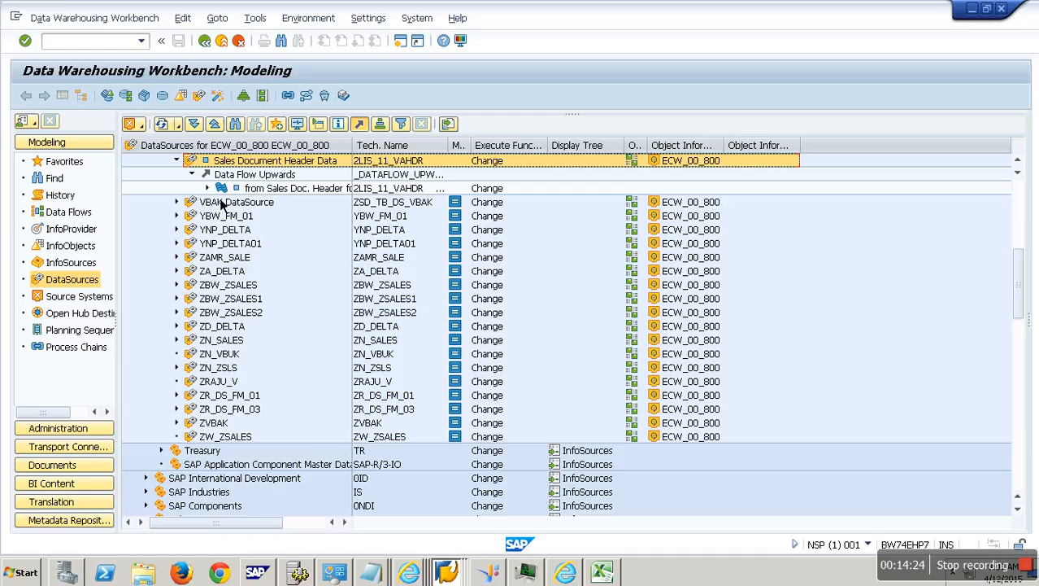
click(208, 188)
click(256, 166)
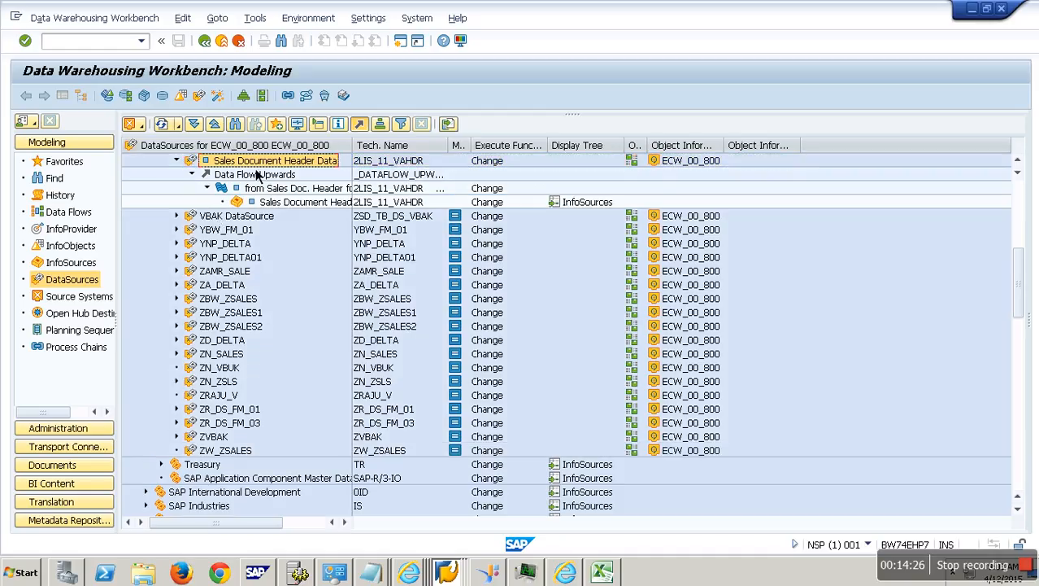
click(268, 190)
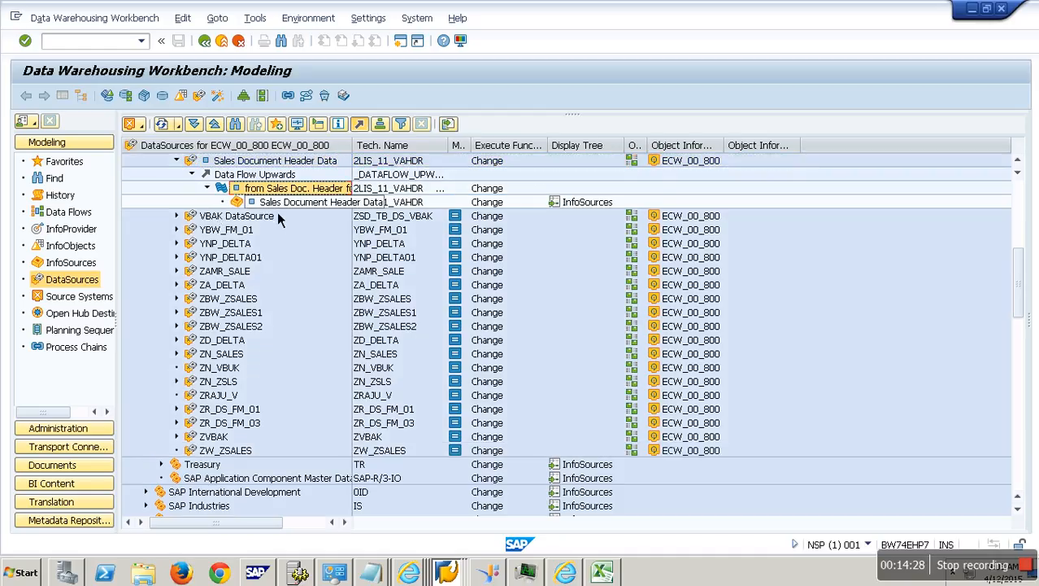
click(251, 203)
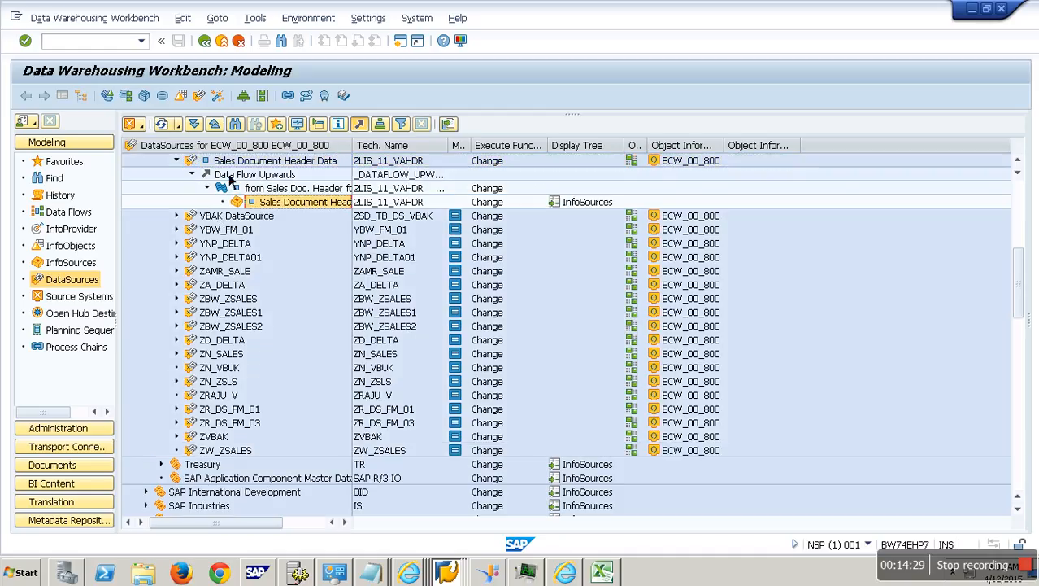
click(392, 208)
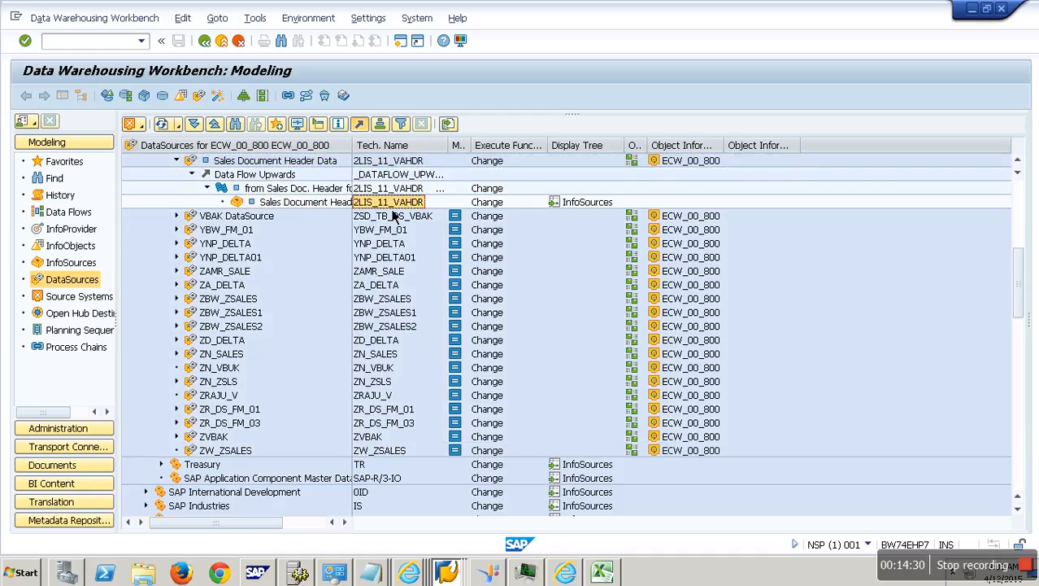
Search the InfoSources tree for 2LIS_11_VAHDR and compare the matching entries.
click(65, 262)
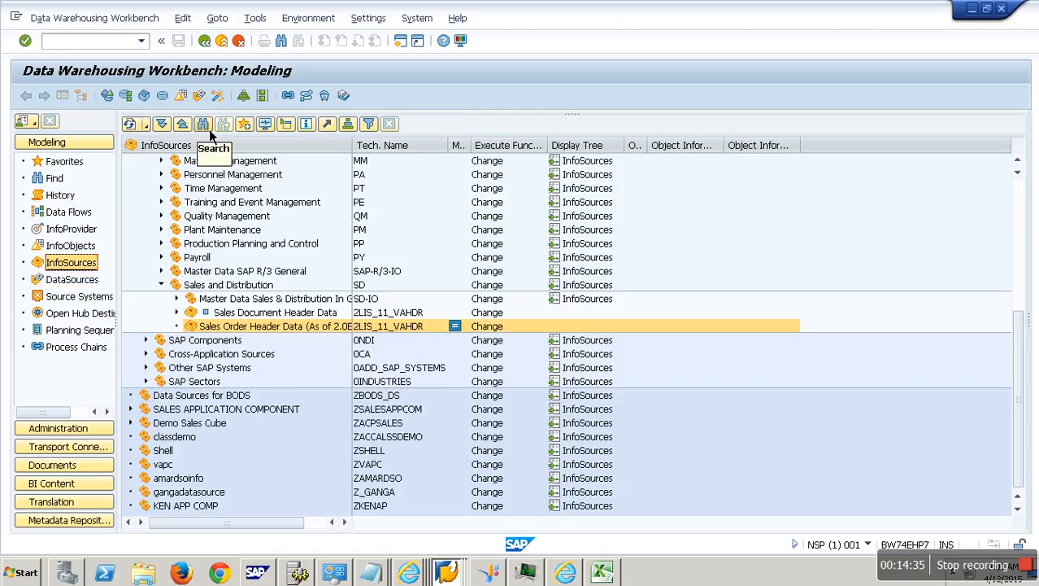
click(203, 125)
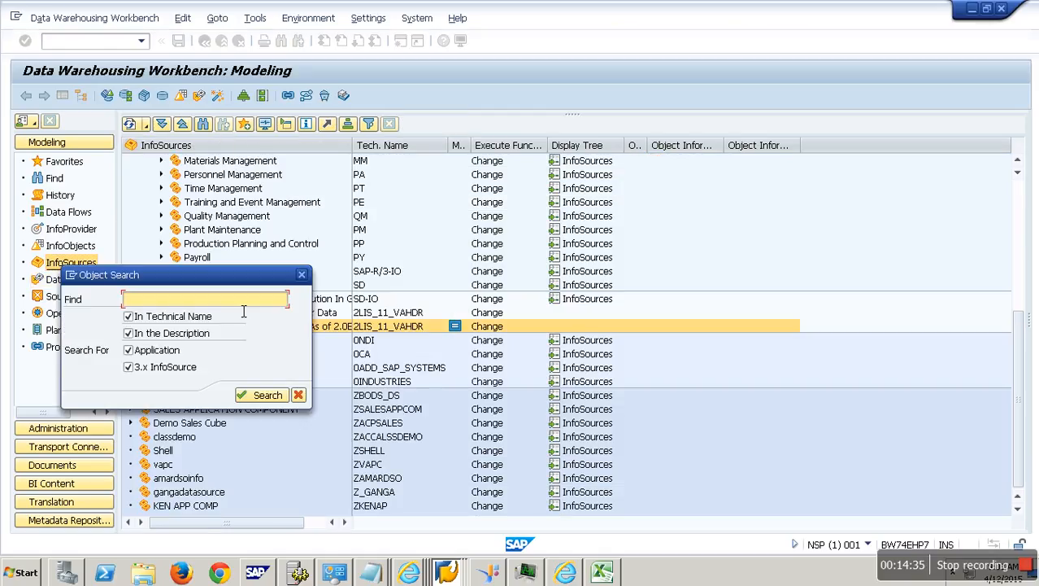
text(2LIS_11_VAHDR)
key(Return)
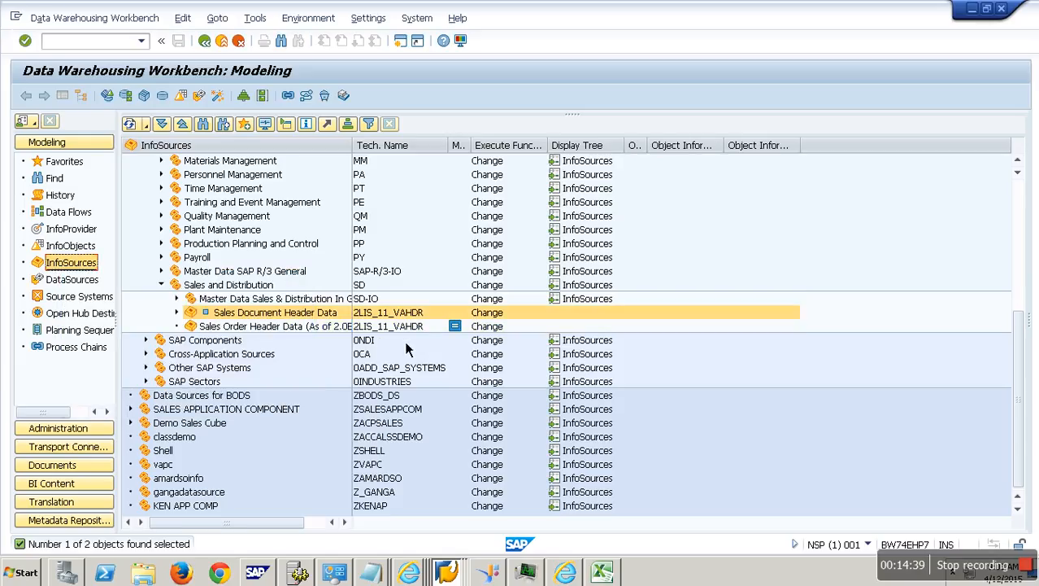
click(405, 329)
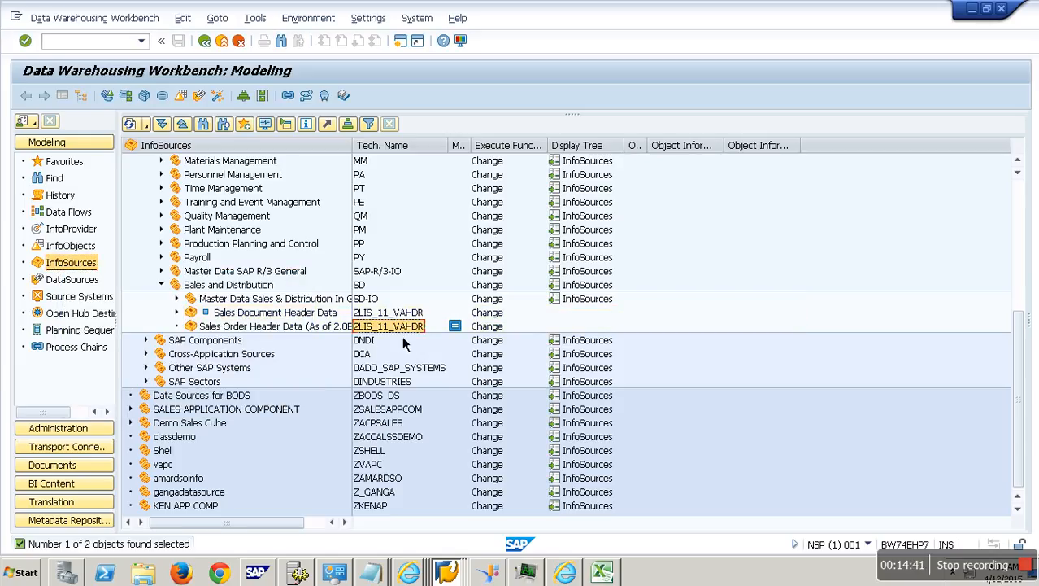
Expand the Sales Document Header Data InfoSource and select the transfer rules beneath it.
click(307, 318)
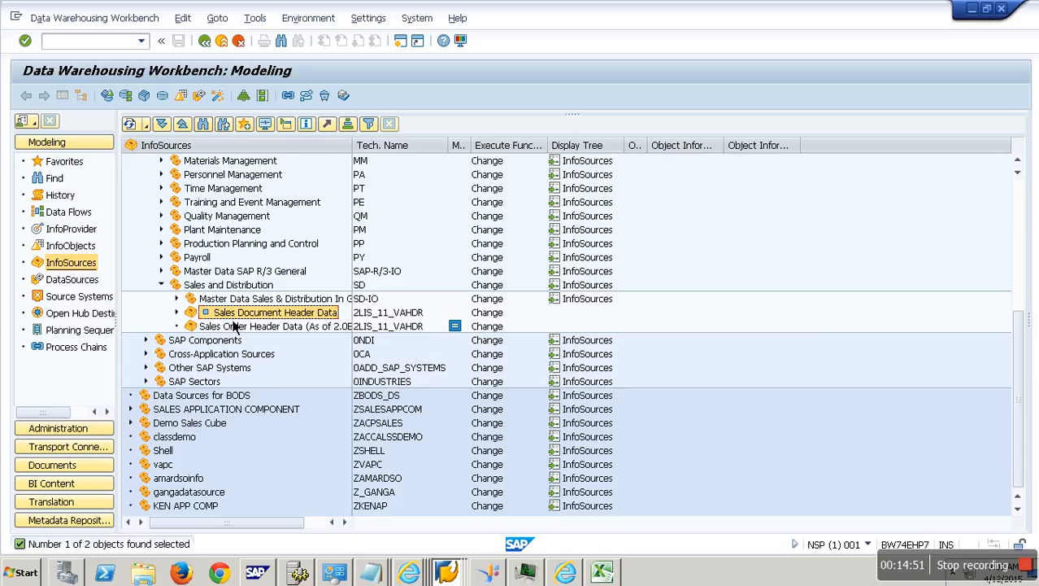
click(180, 317)
click(270, 332)
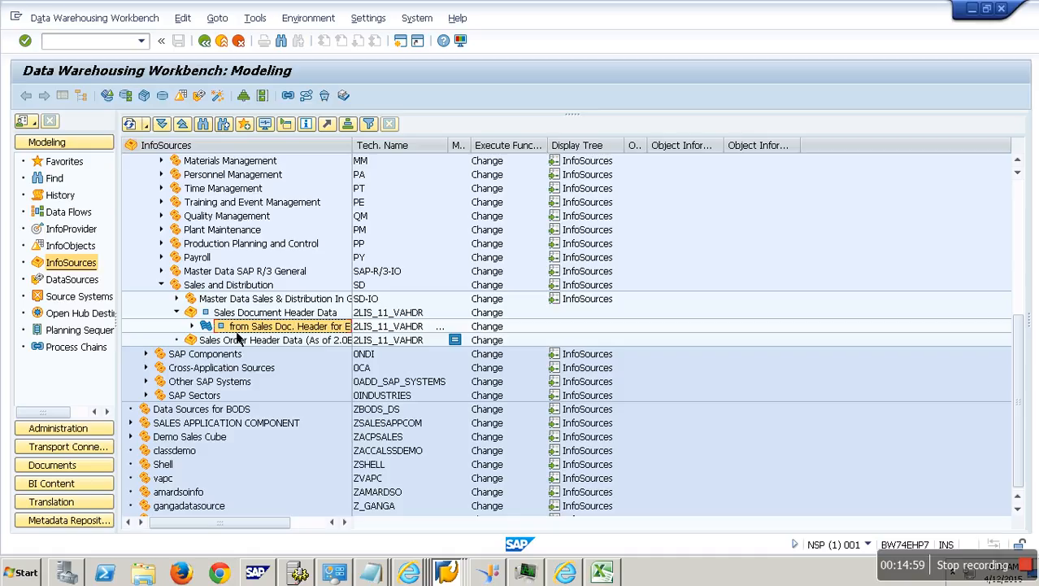
Expand the transfer rules under the Sales Document Header Data InfoSource and check the DataSource assigned to them.
click(193, 327)
click(264, 342)
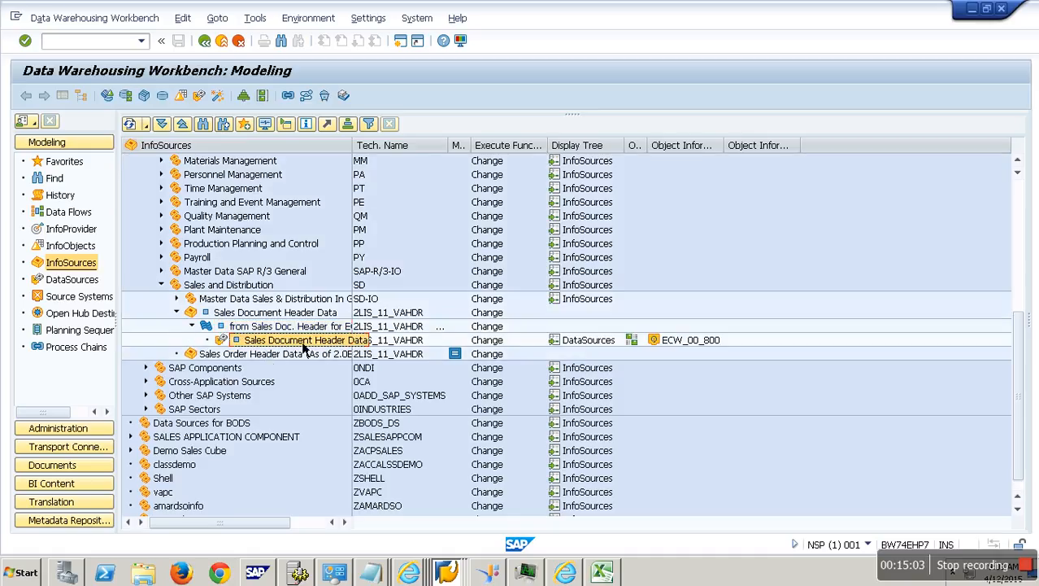
click(387, 319)
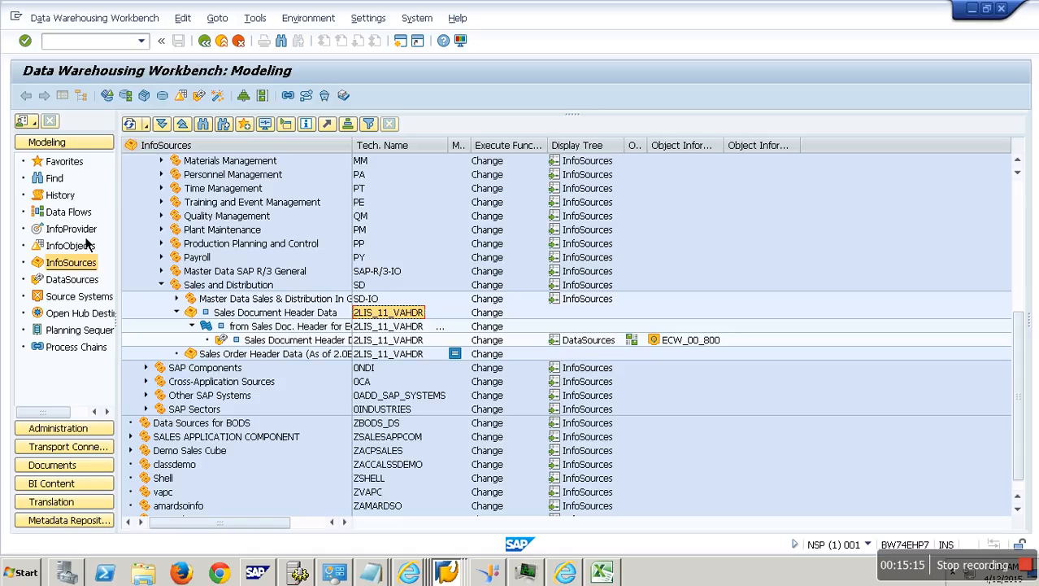
Create the standard InfoCube YLODEMO with the description Sales header in InfoArea Z_PAVAN.
click(85, 235)
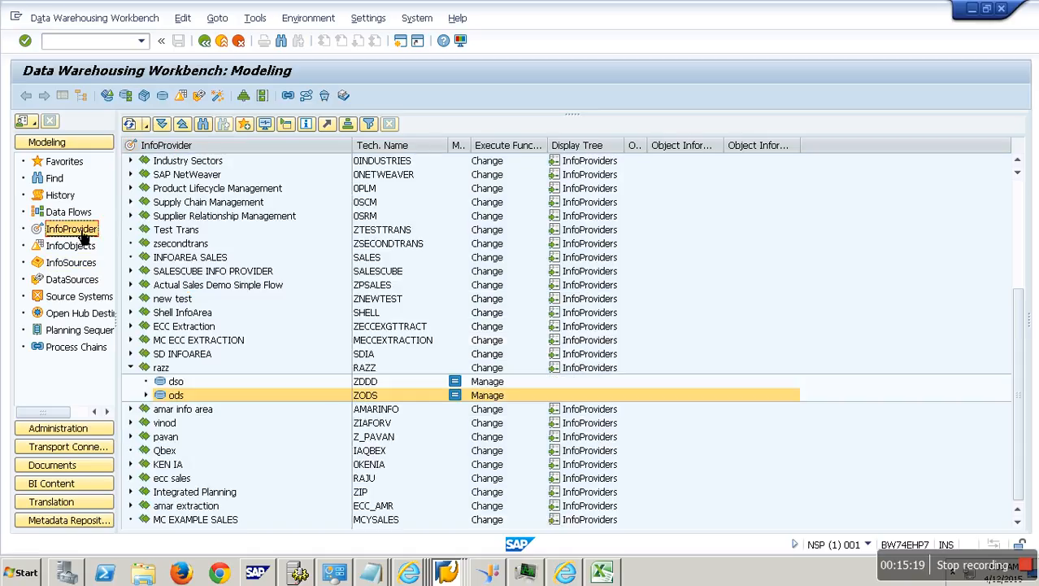
click(182, 302)
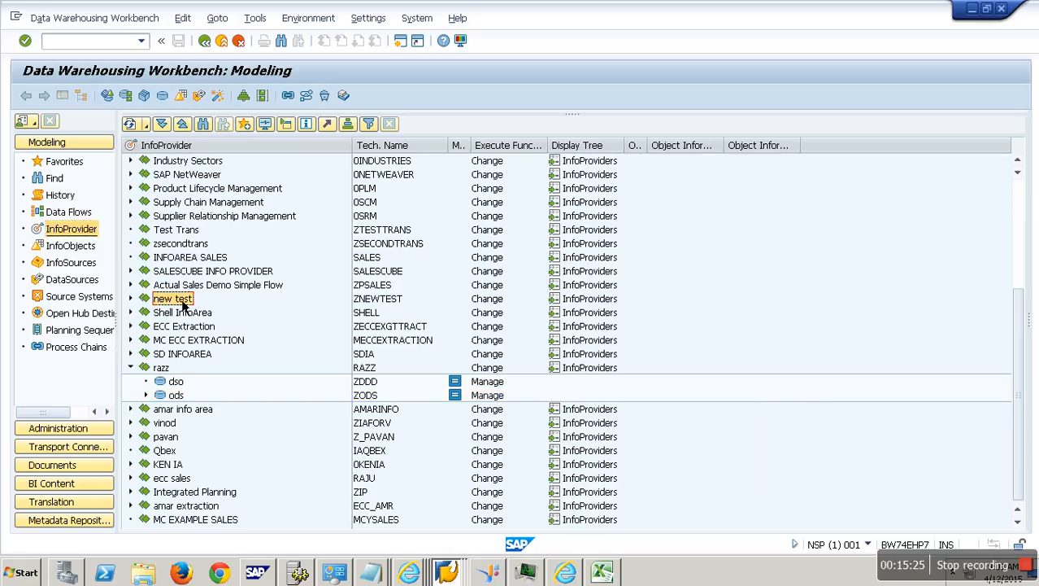
scroll(188, 494, up, 1)
scroll(188, 493, up, 1)
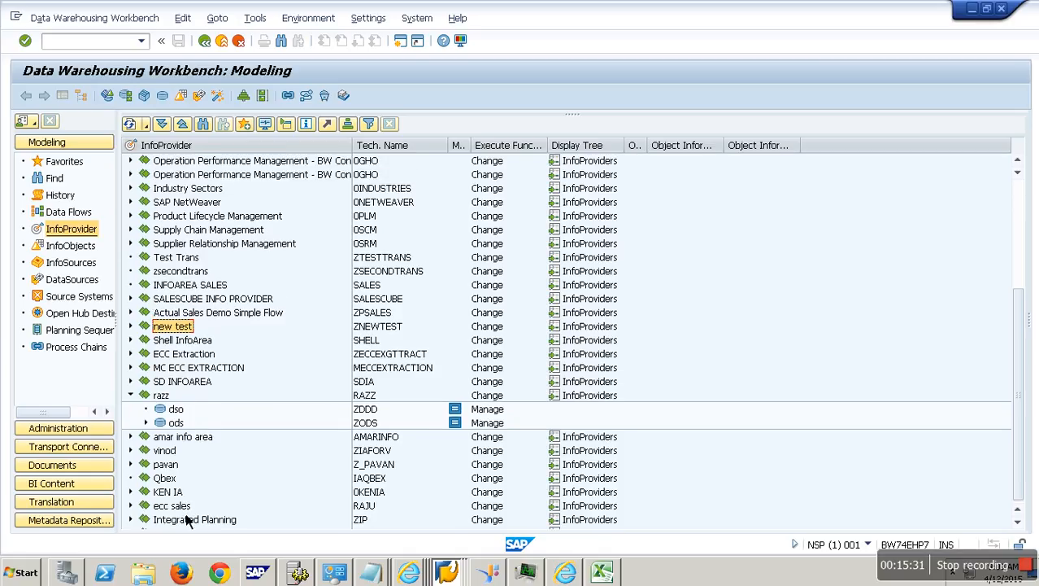
scroll(185, 521, up, 2)
right_click(185, 519)
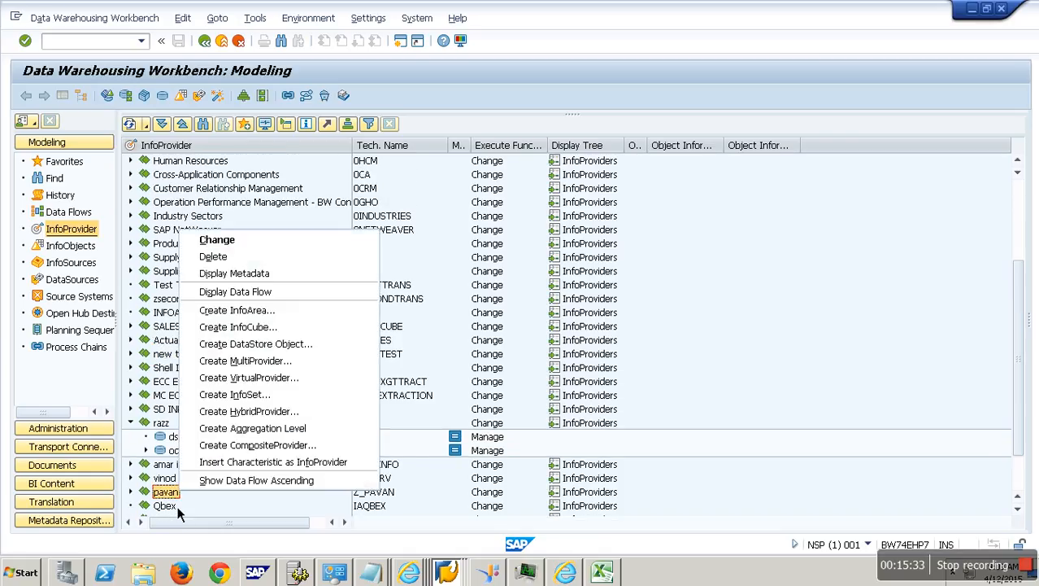
click(264, 342)
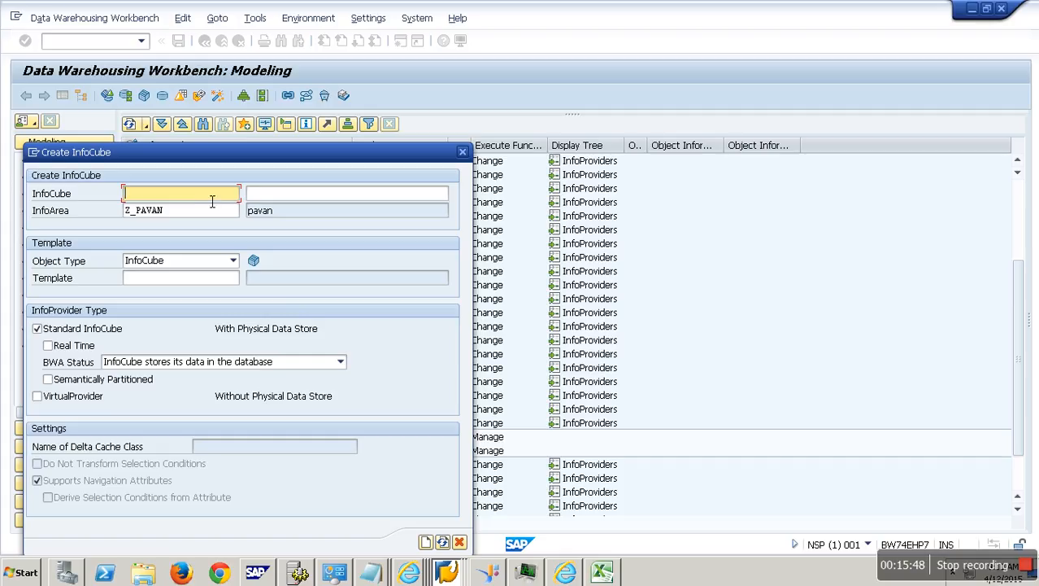
text(YLODEMO)
key(Tab)
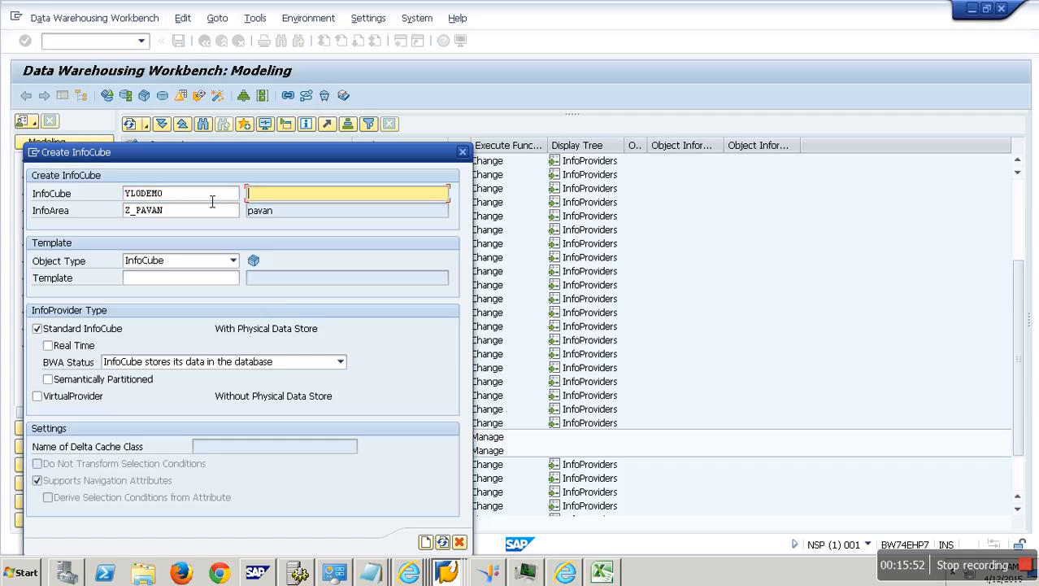
text(Sales )
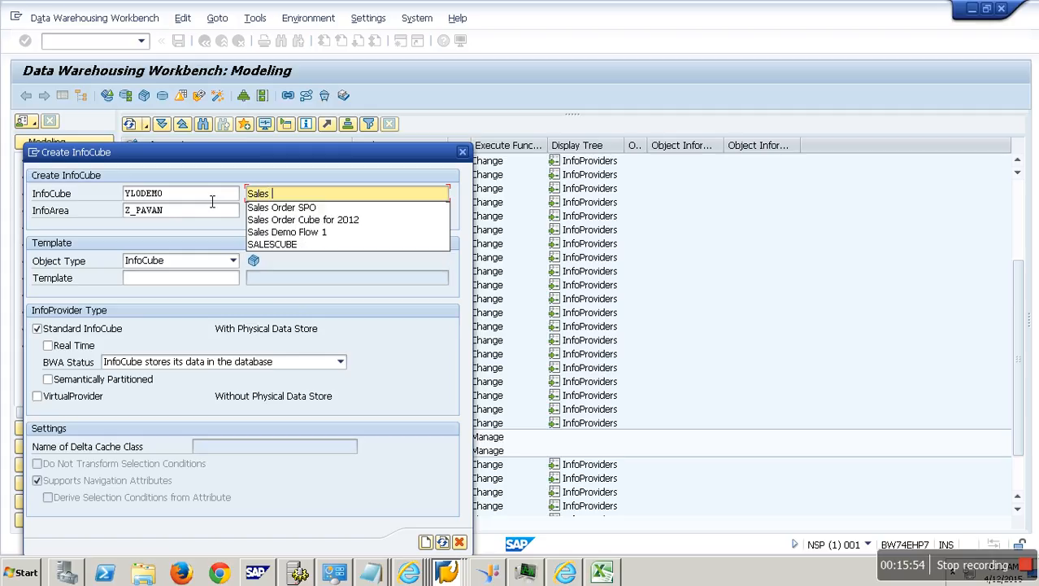
text(header)
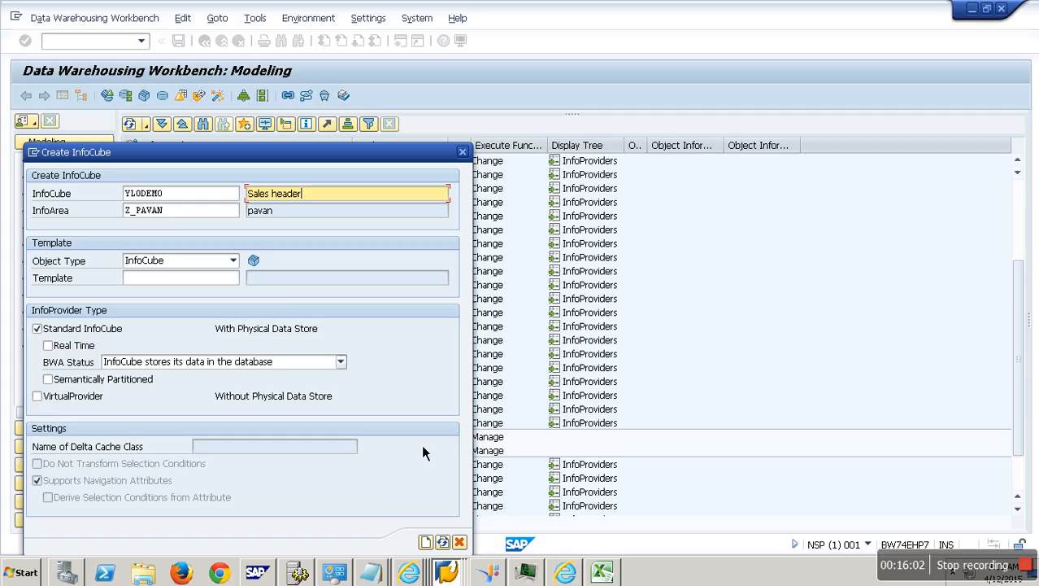
key(Return)
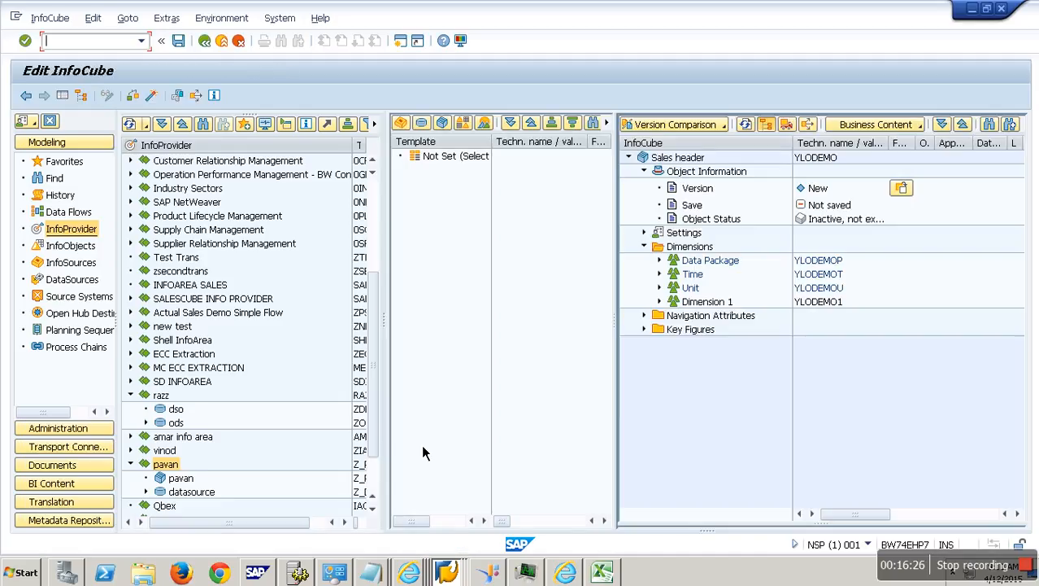
Hide the navigation trees and set the first InfoSource found for 2LIS_11_VAHDR as the InfoCube template.
click(69, 100)
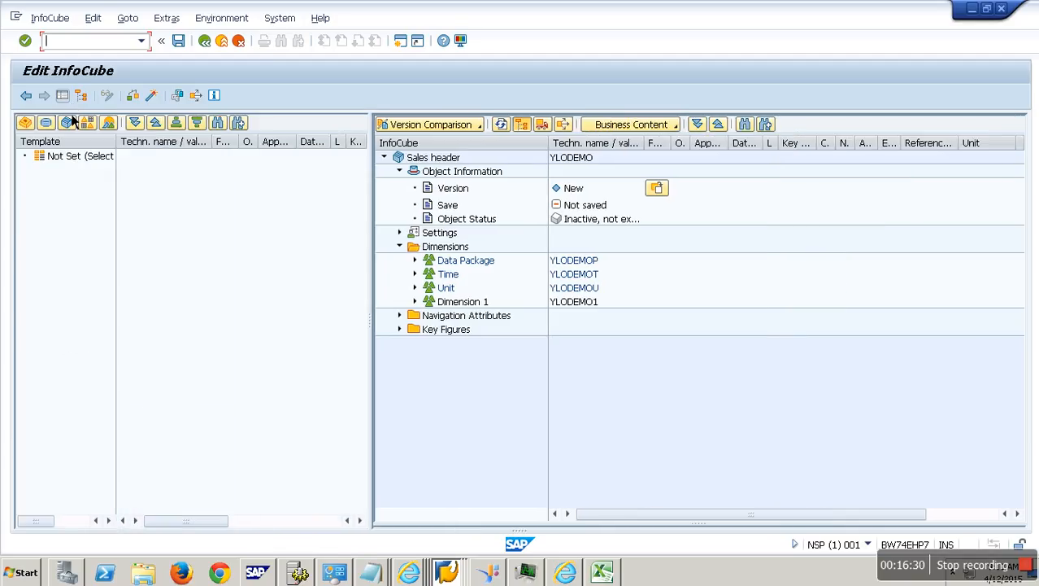
click(29, 125)
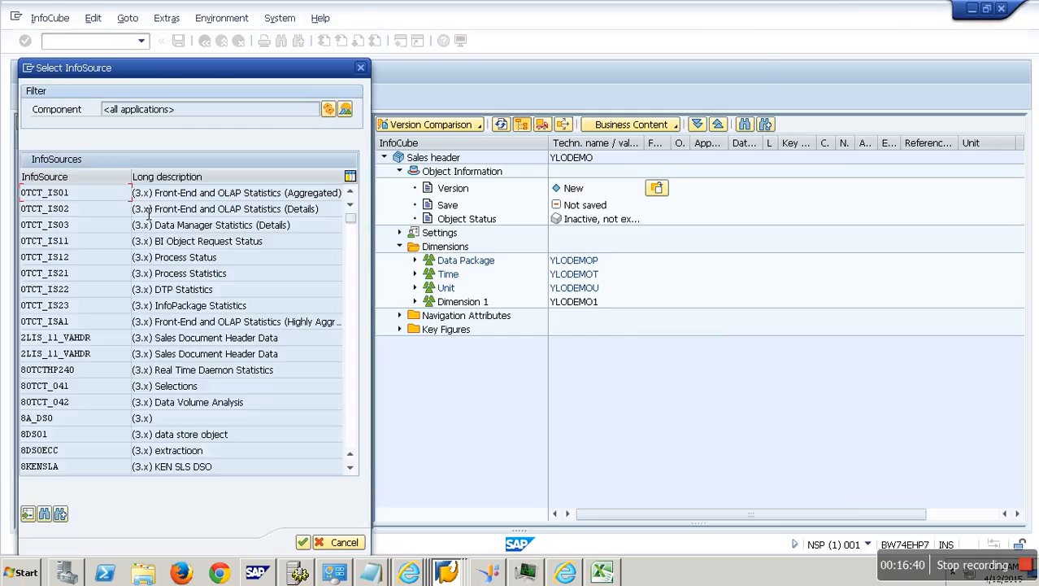
click(51, 516)
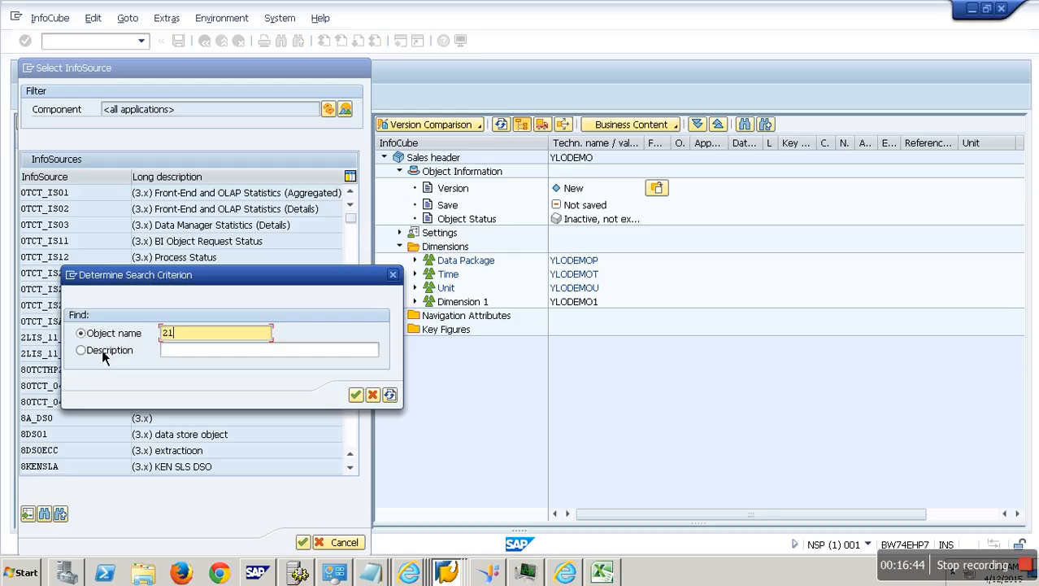
text(2lis_11_vahdr)
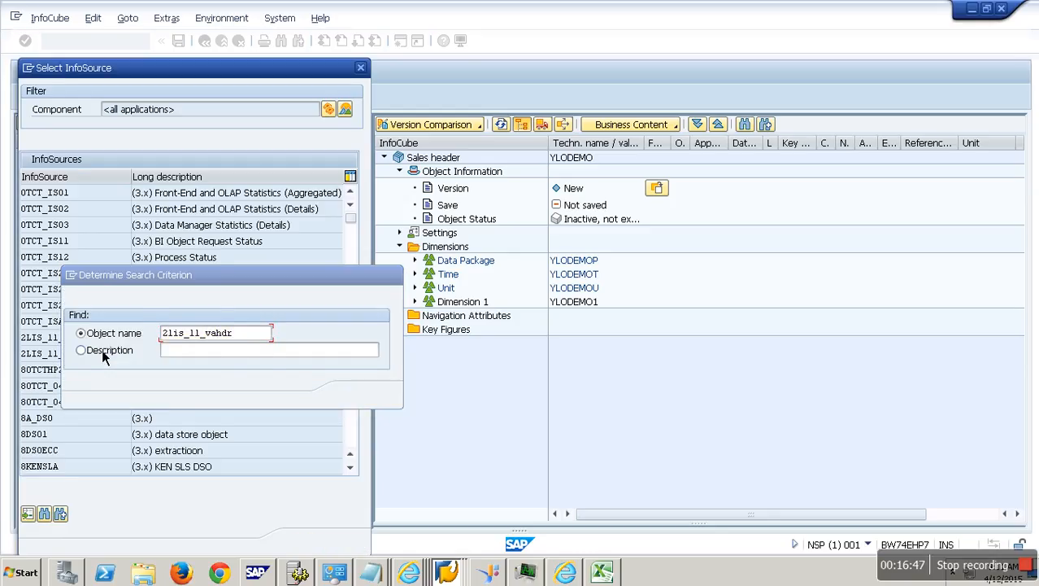
key(Return)
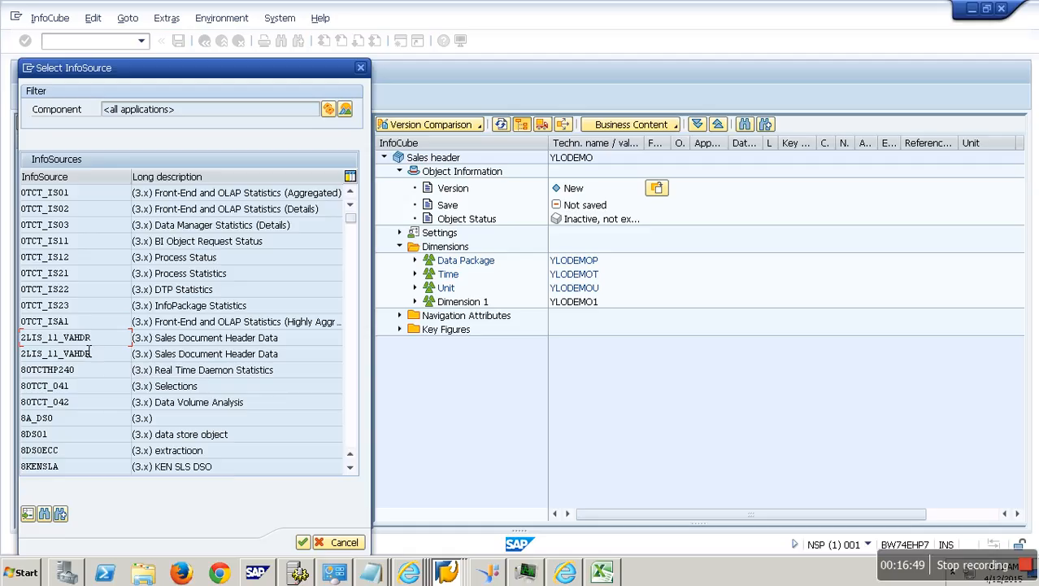
double_click(74, 343)
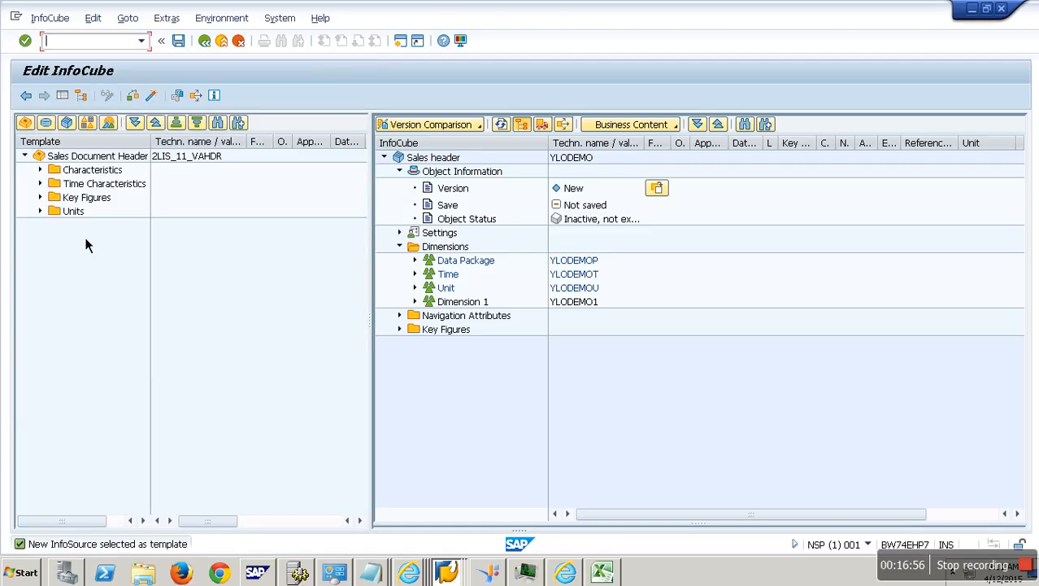
Examine the characteristics, time characteristics, key figures and units offered by the template InfoSource.
click(51, 177)
double_click(50, 176)
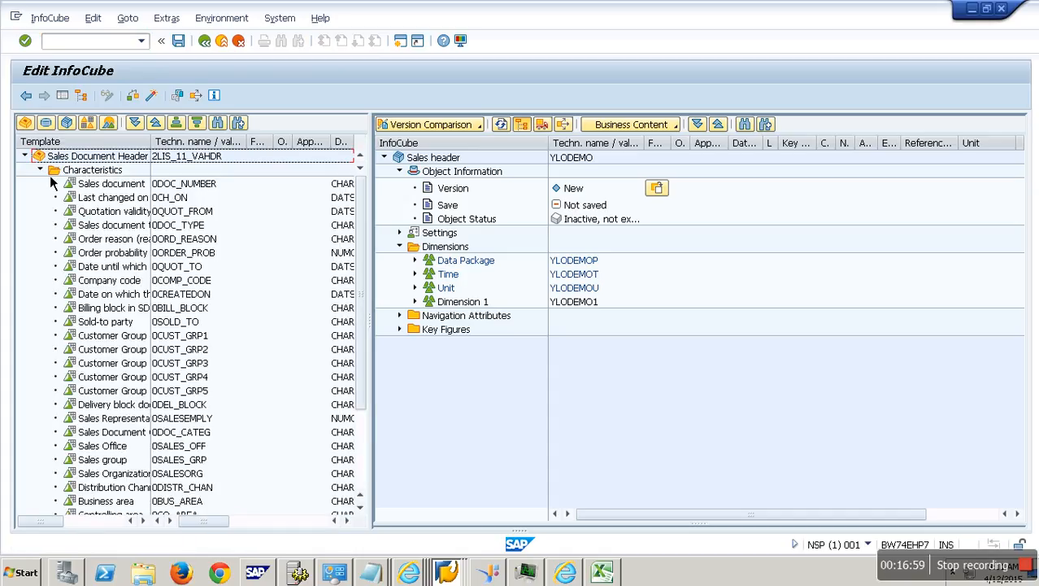
double_click(50, 173)
double_click(51, 184)
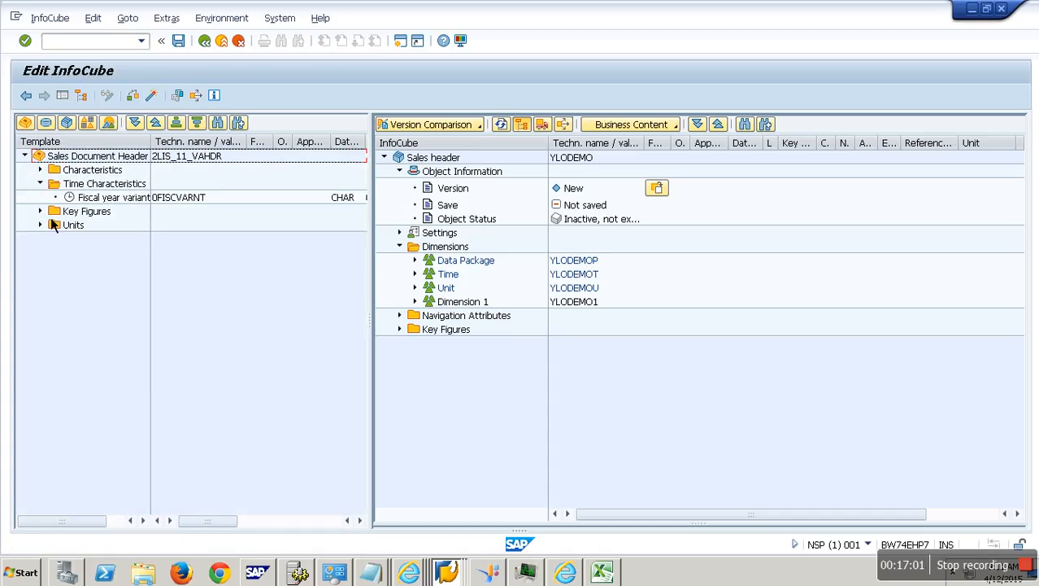
double_click(50, 211)
double_click(45, 257)
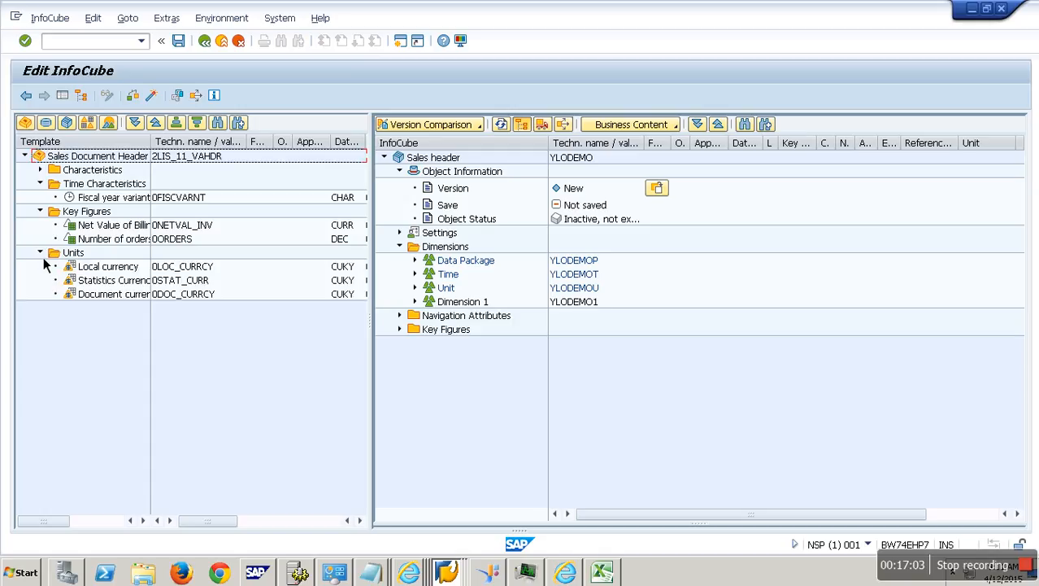
Replace the template with the second 2LIS_11_VAHDR InfoSource entry and look through its characteristics for GSBER and PLAAG.
click(25, 123)
double_click(196, 356)
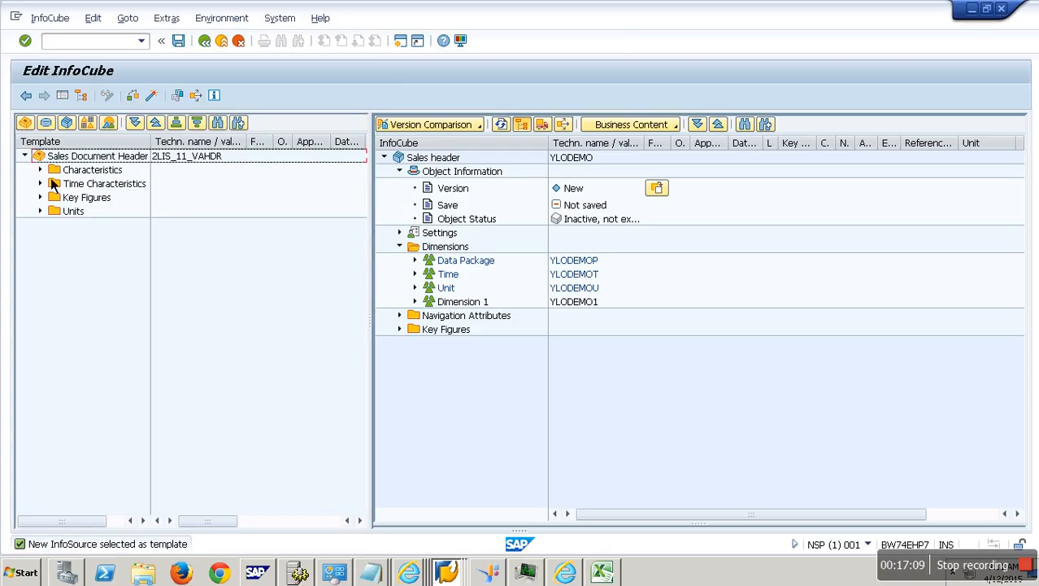
double_click(49, 174)
click(104, 293)
scroll(120, 305, down, 3)
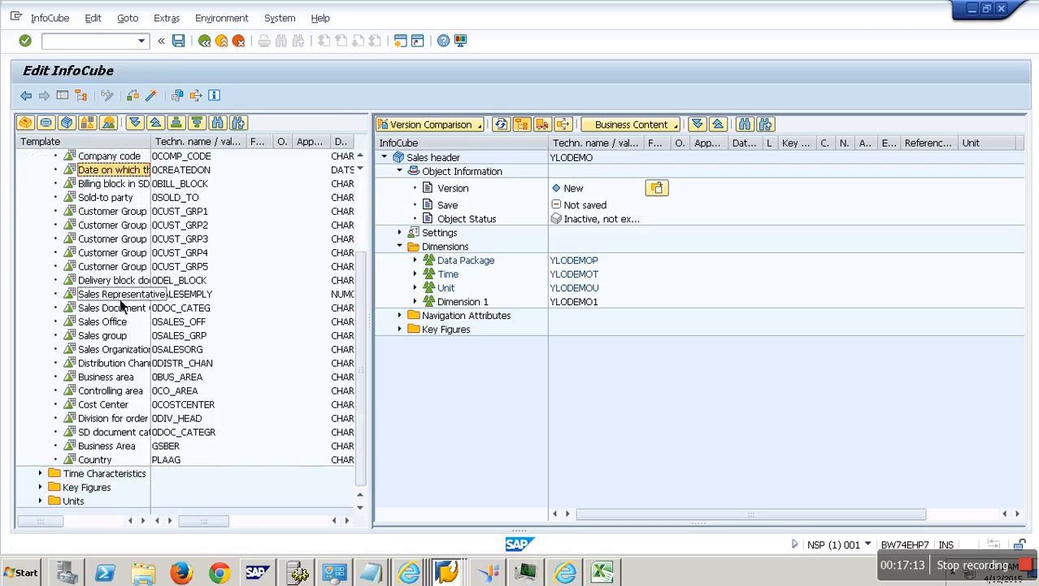
scroll(203, 407, up, 4)
Add all template characteristics, from 0DOC_NUMBER through PLAAG, to Dimension 1 of the InfoCube.
click(173, 188)
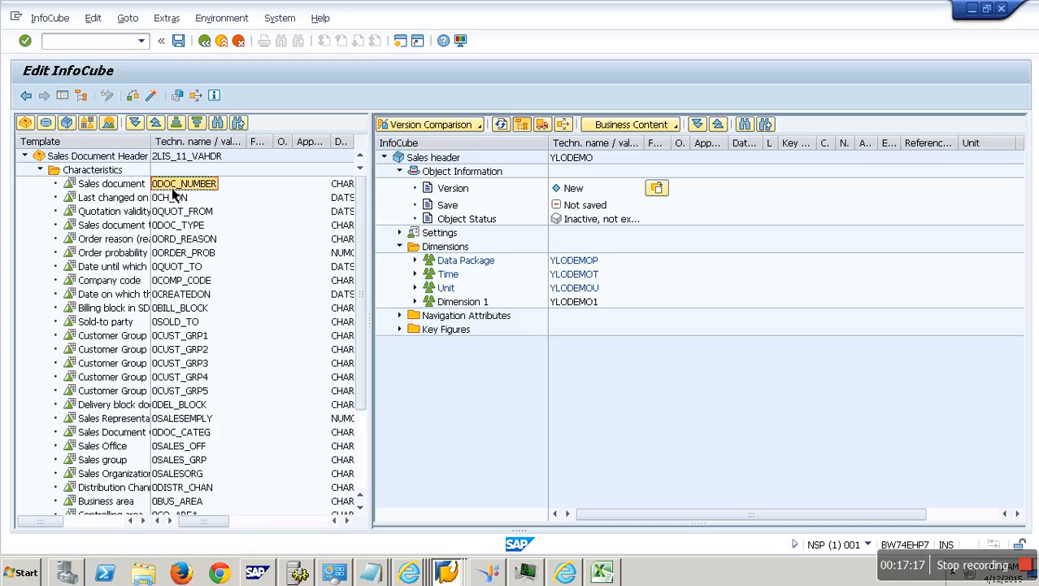
key(shift+Down)
key(shift+Down)
key(shift+Down)
key(shift+Down)
key(shift+Down)
key(shift+Down)
key(shift+Down)
key(shift+Down)
key(shift+Down)
key(shift+Down)
key(shift+Down)
key(shift+Down)
key(shift+Down)
key(shift+Down)
key(shift+Down)
key(shift+Down)
key(shift+Down)
key(shift+Down)
key(shift+Down)
key(shift+Down)
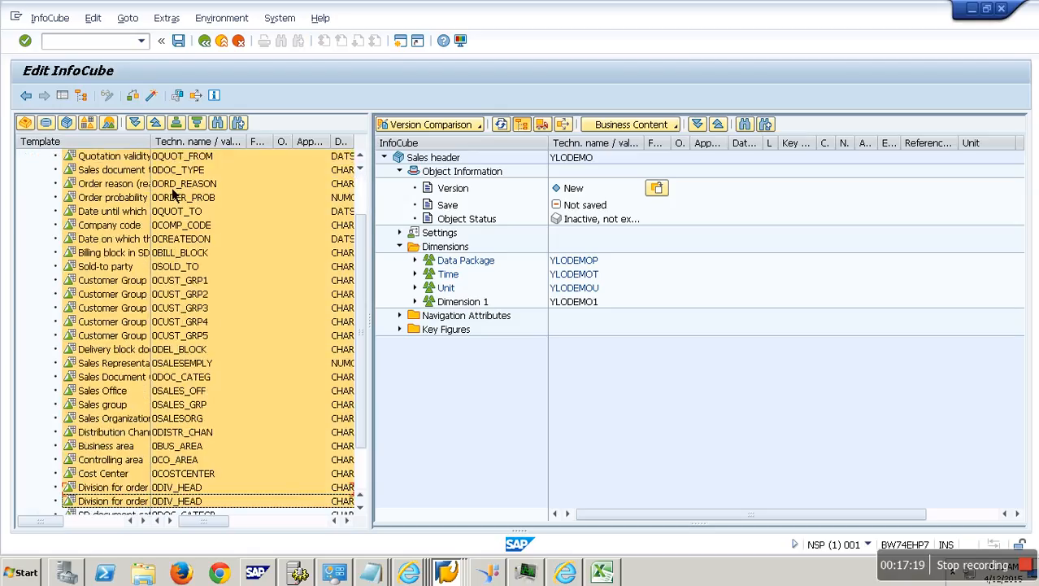
key(shift+Down)
key(shift+Up)
key(shift+Up)
drag(173, 190, 466, 306)
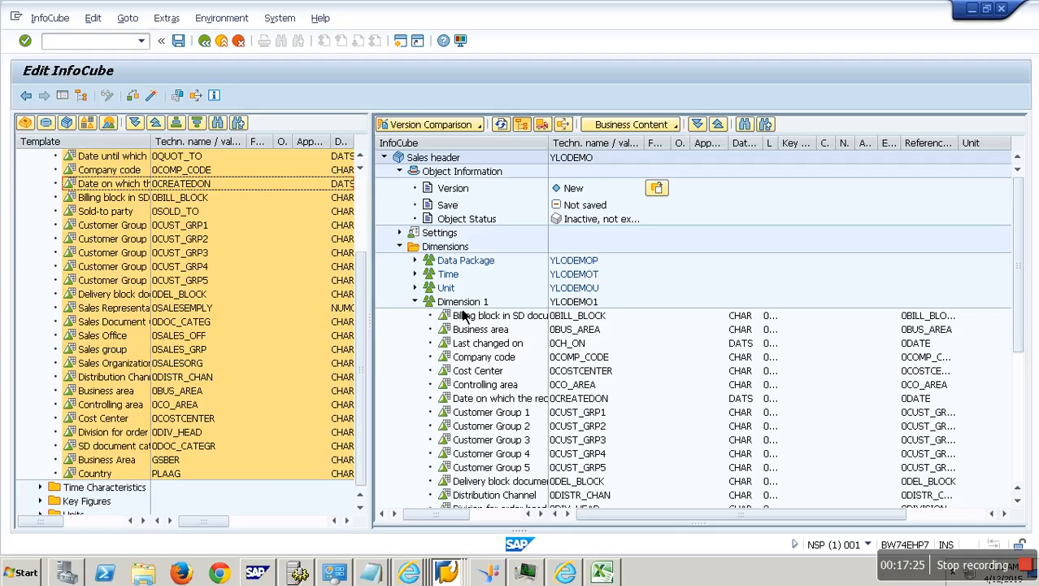
Assign the time characteristic 0FISCVARNT to the InfoCube's Time dimension.
click(415, 302)
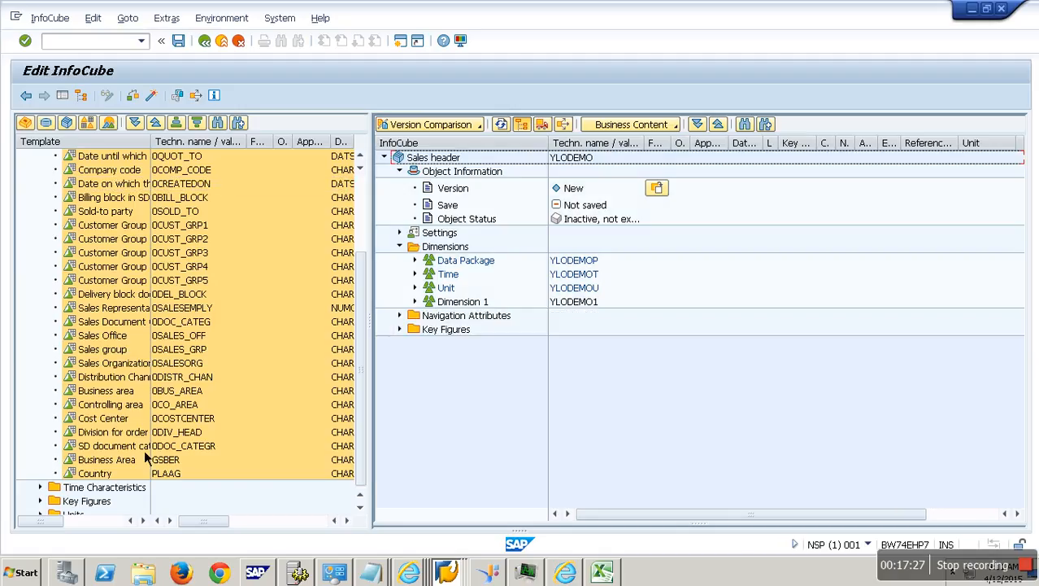
click(41, 488)
drag(146, 501, 452, 278)
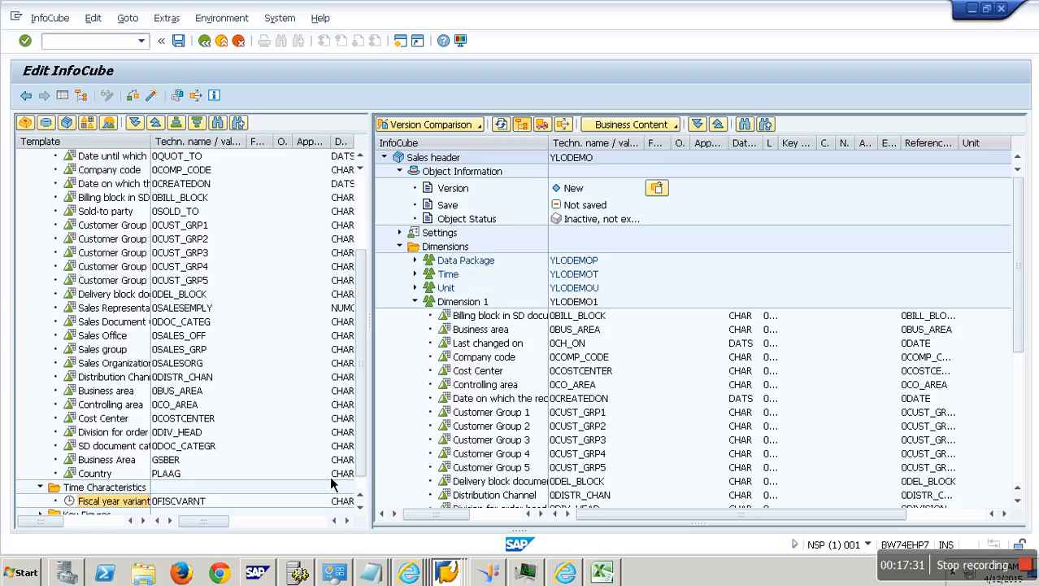
Add the template key figures 0NETVAL_INV and 0ORDERS to the InfoCube's Key Figures.
drag(360, 472, 373, 491)
click(42, 489)
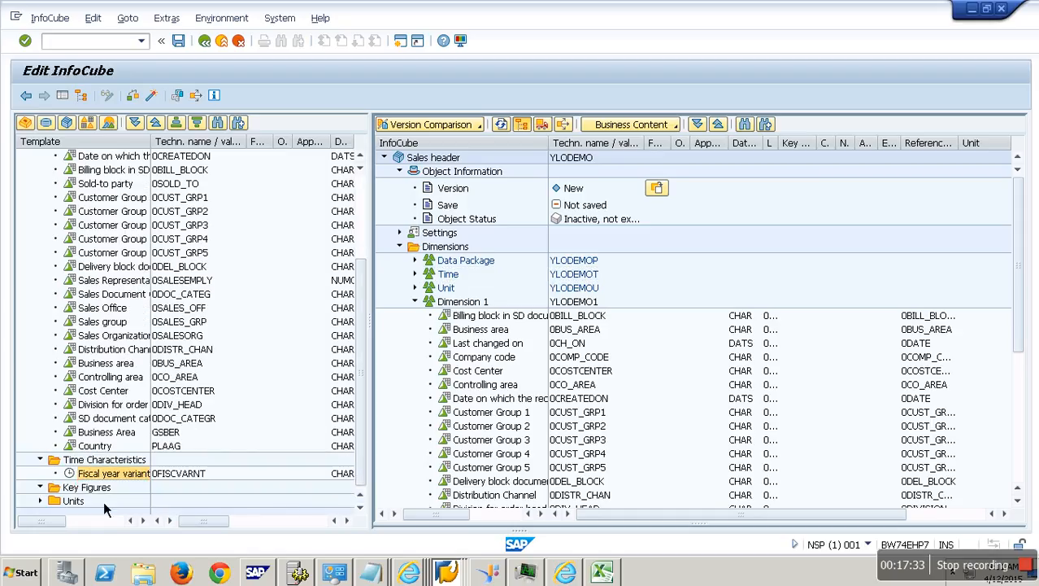
click(191, 478)
shift+click(189, 491)
click(416, 316)
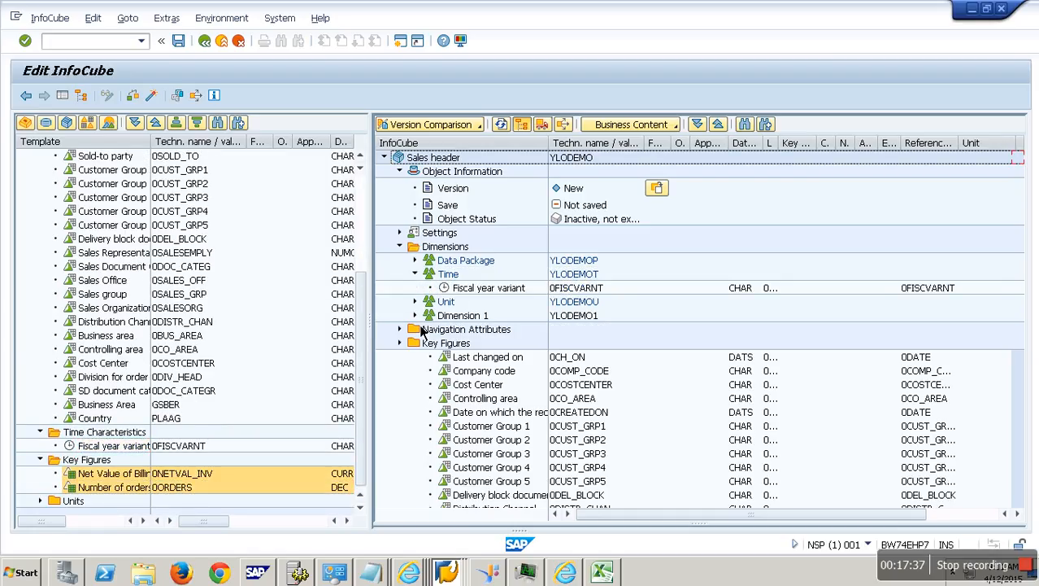
drag(199, 480, 434, 344)
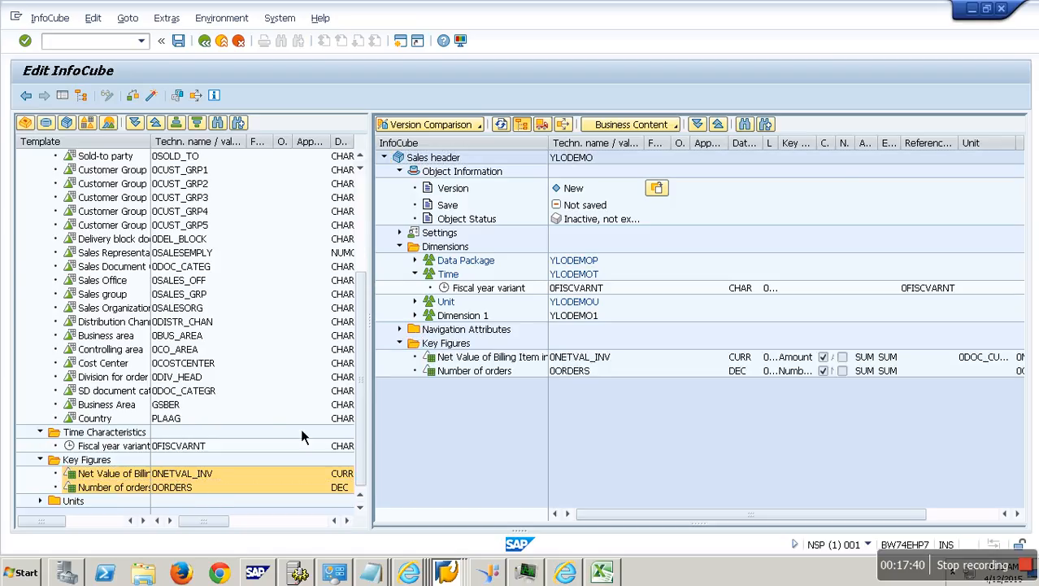
Compare the template's units with the currency contained in the InfoCube's Unit dimension.
click(42, 502)
scroll(134, 515, down, 1)
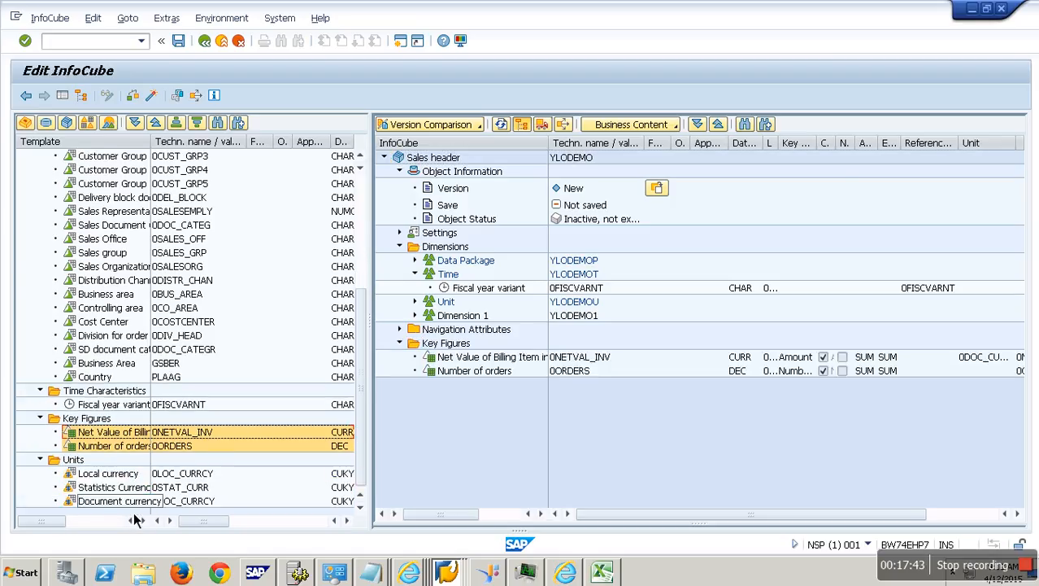
click(417, 314)
click(415, 301)
click(598, 321)
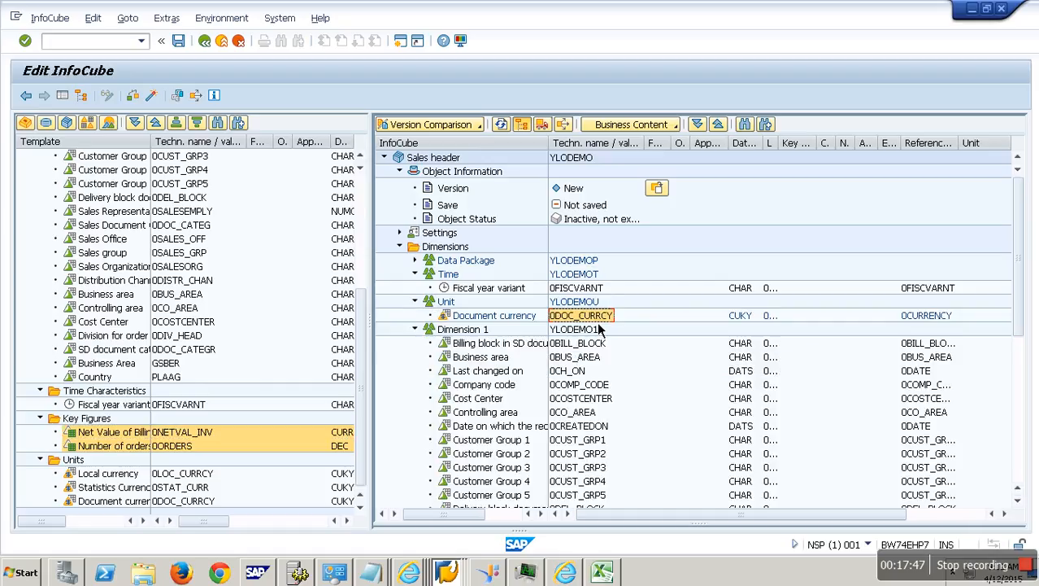
Activate the InfoCube YLODEMO and return to the InfoProvider tree.
click(153, 96)
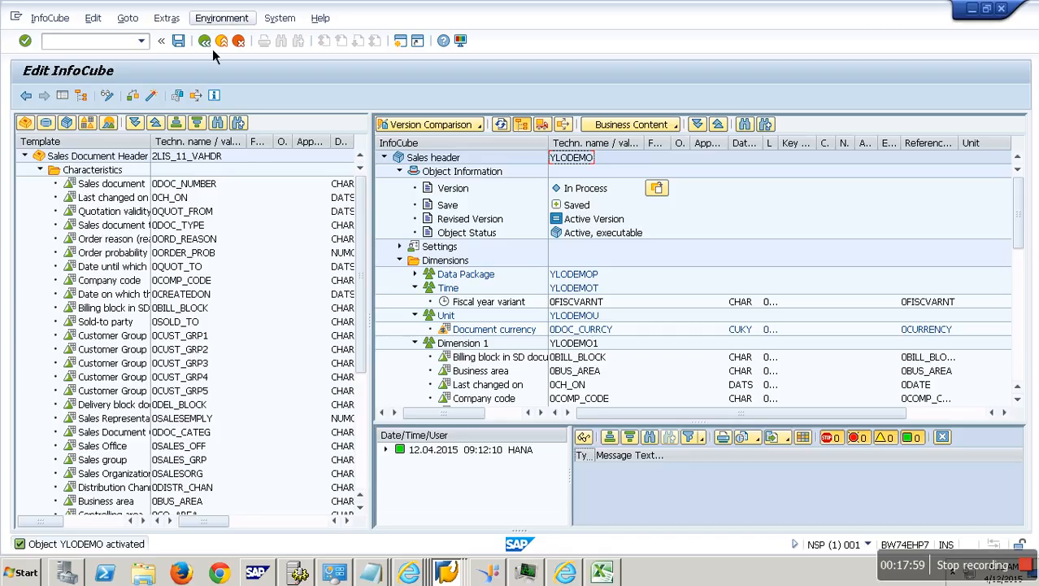
click(230, 43)
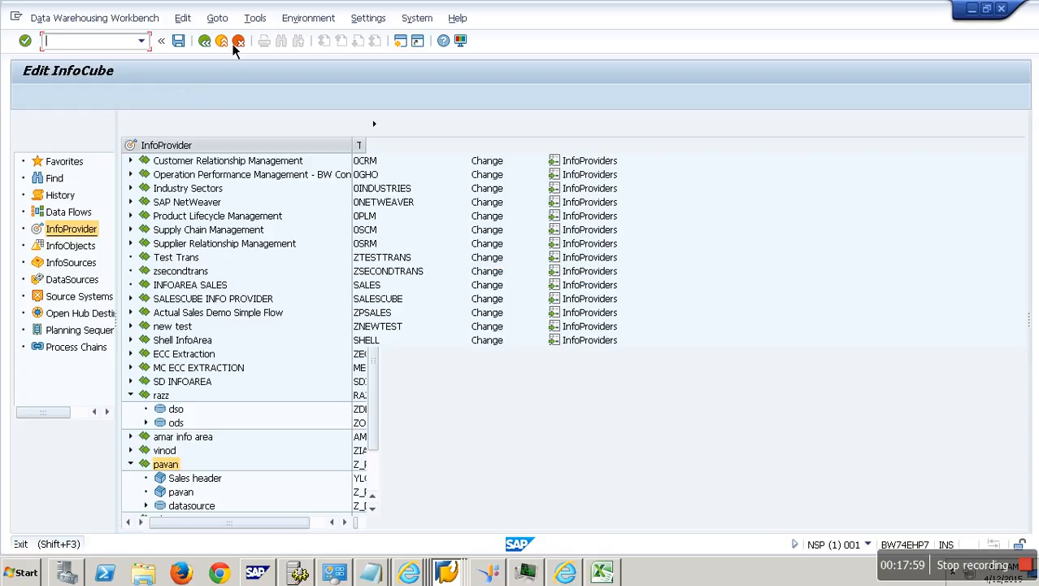
right_click(204, 483)
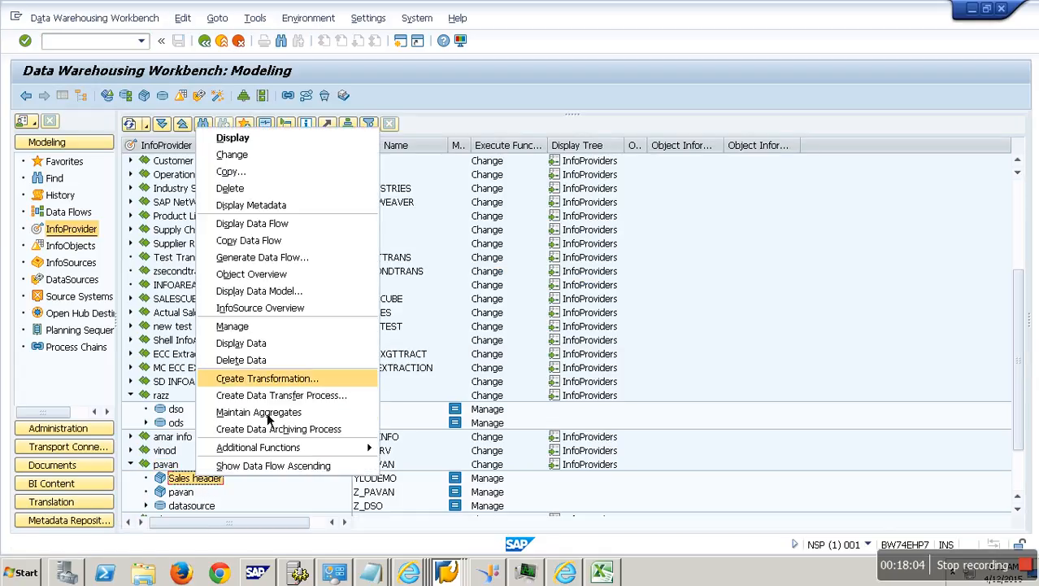
mouse_move(308, 449)
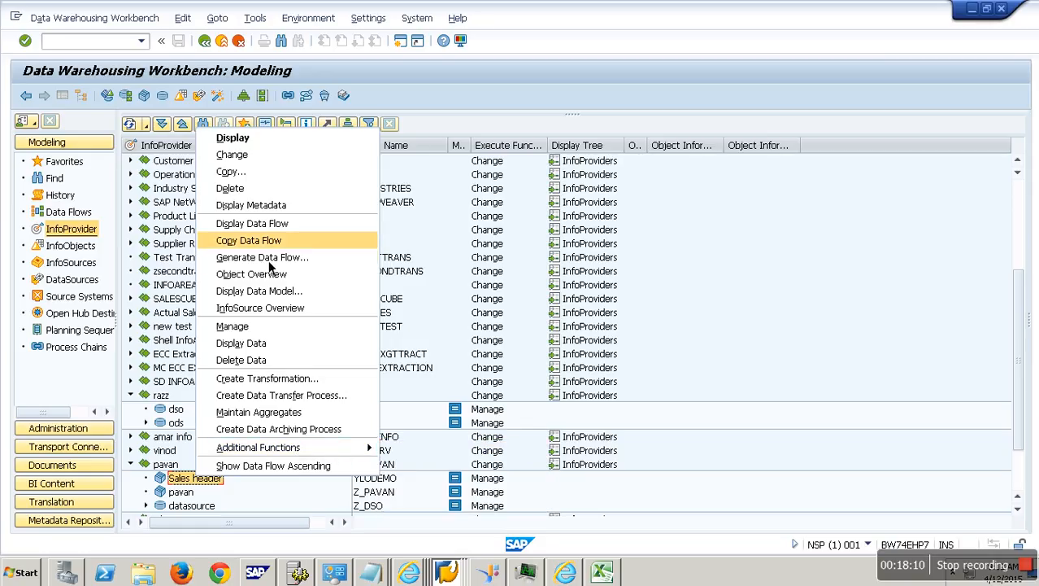
click(81, 265)
right_click(237, 318)
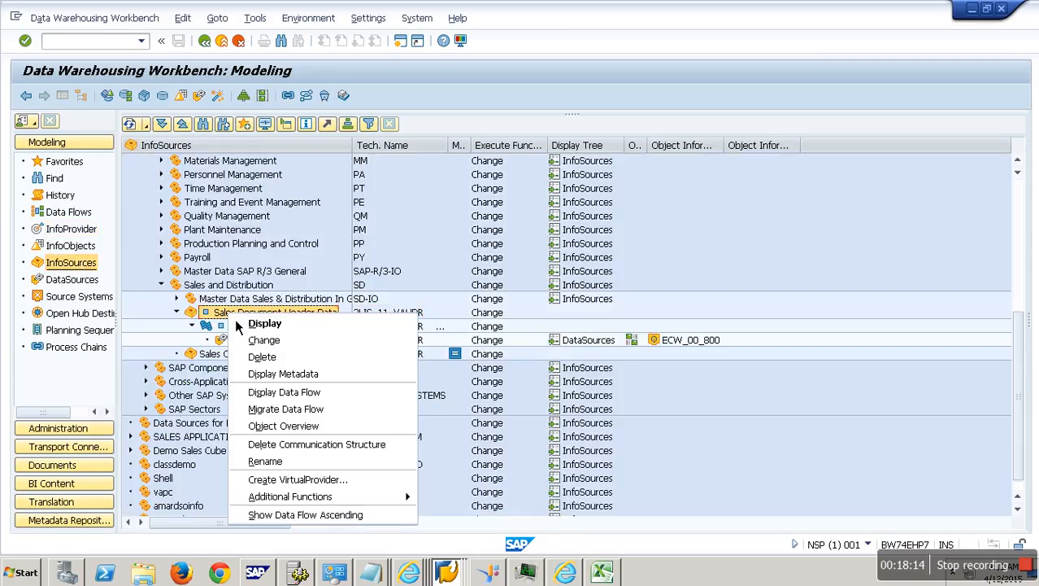
mouse_move(364, 500)
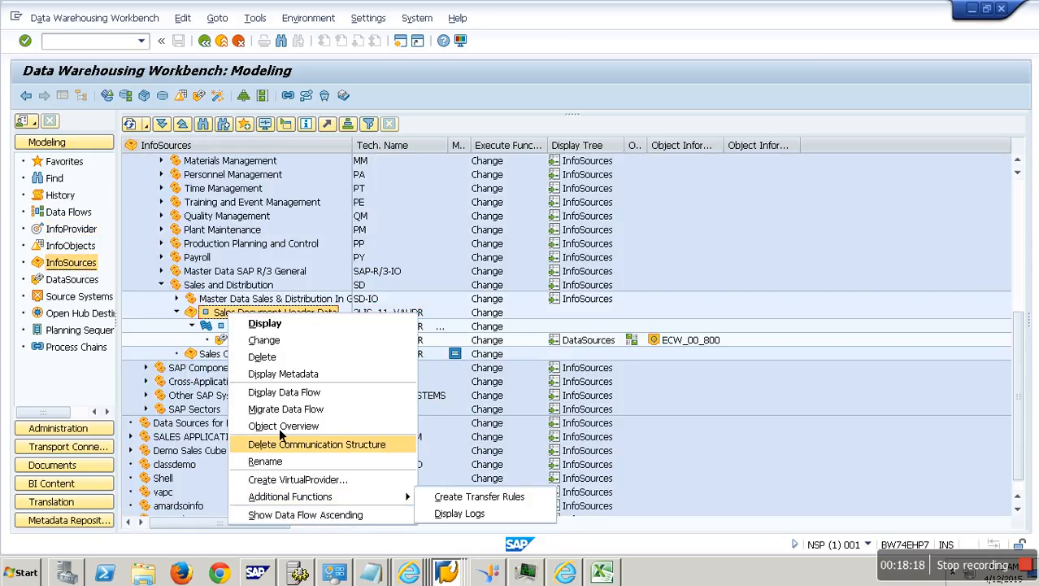
Open the old Administrator Workbench with transaction /nrsa1old and locate the InfoCube YLODEMO in the InfoProvider tree.
click(70, 45)
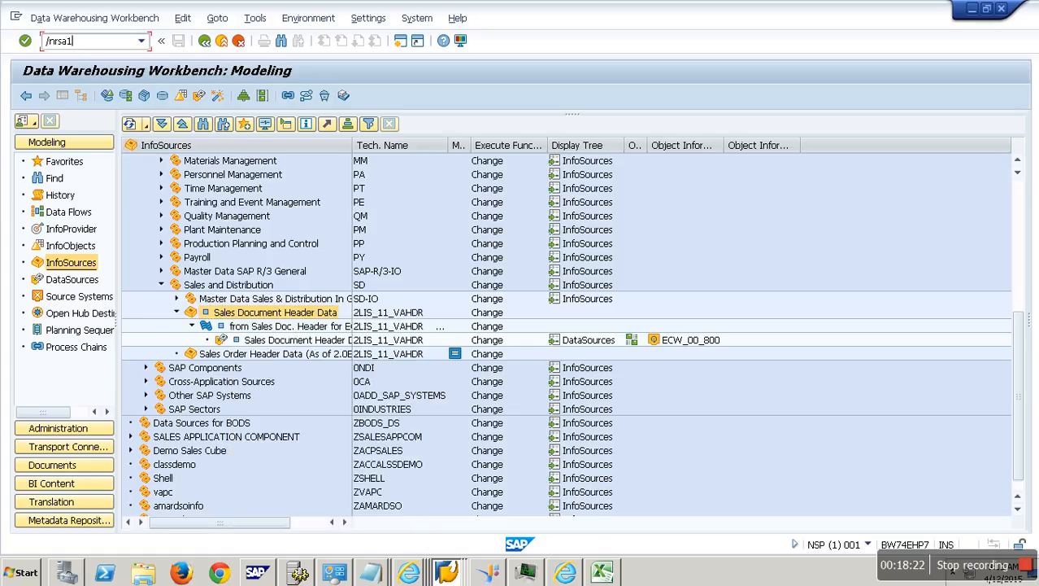
text(/nrsa1old)
key(Return)
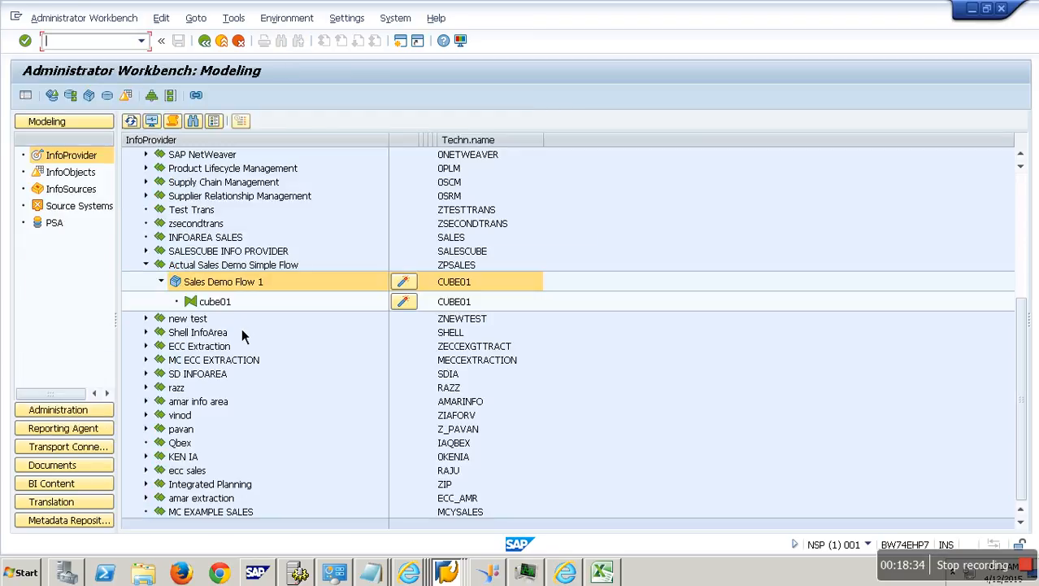
click(195, 124)
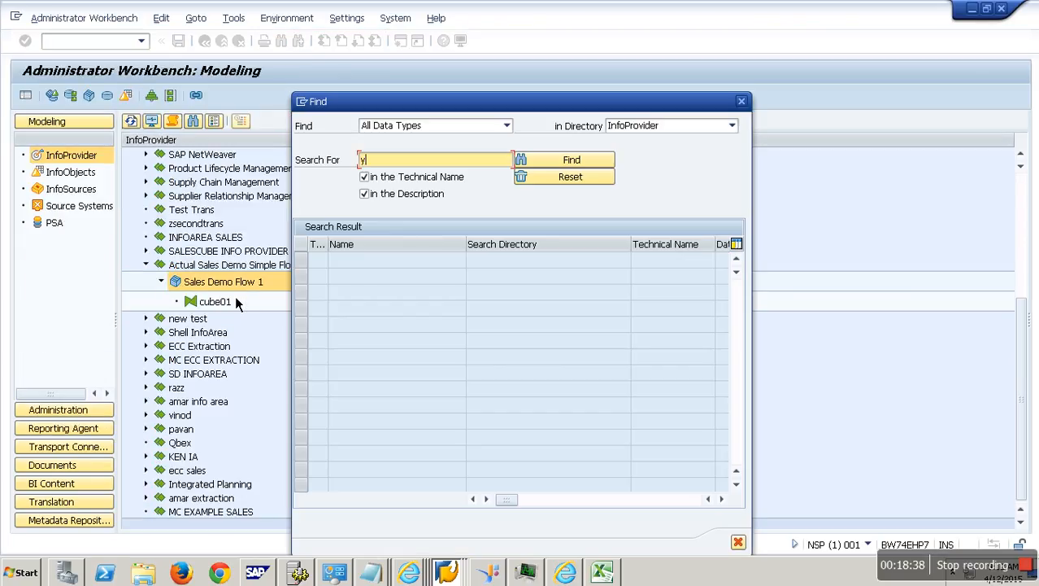
text(ylodemo)
key(Return)
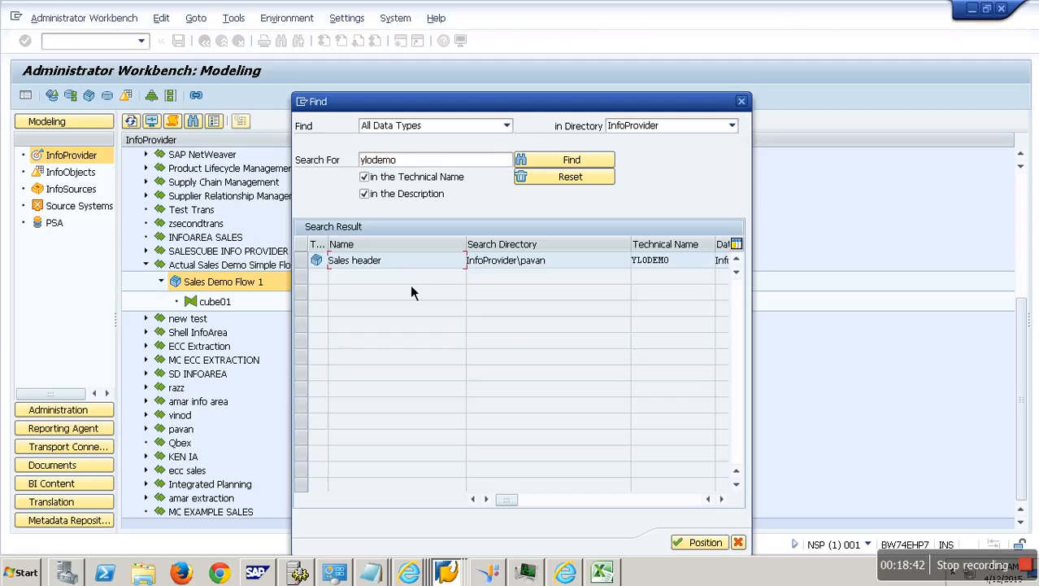
double_click(410, 266)
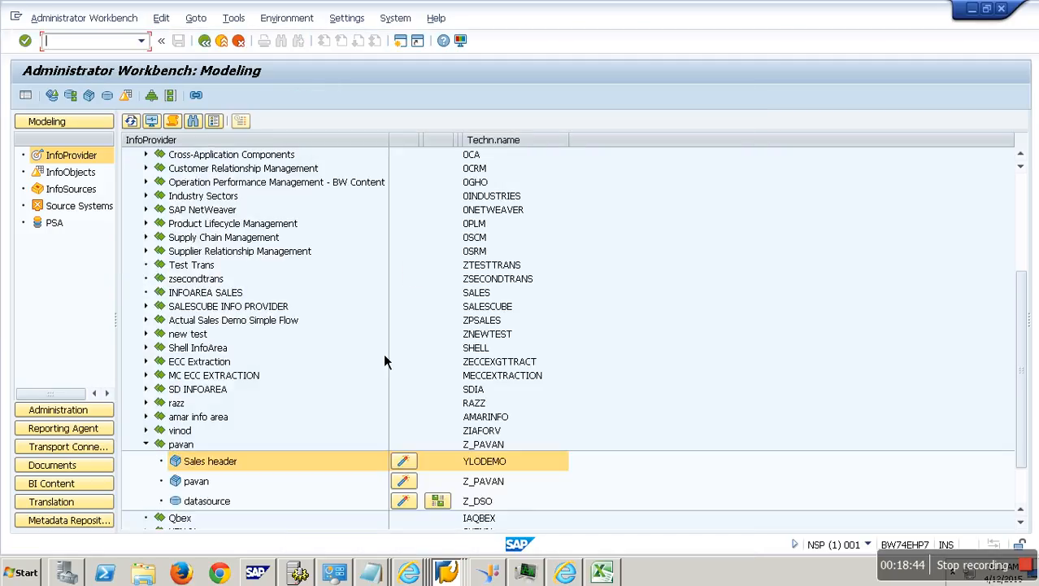
Create update rules for the InfoCube YLODEMO with the InfoSource 2LIS_11_VAHDR as data source.
click(229, 471)
right_click(229, 470)
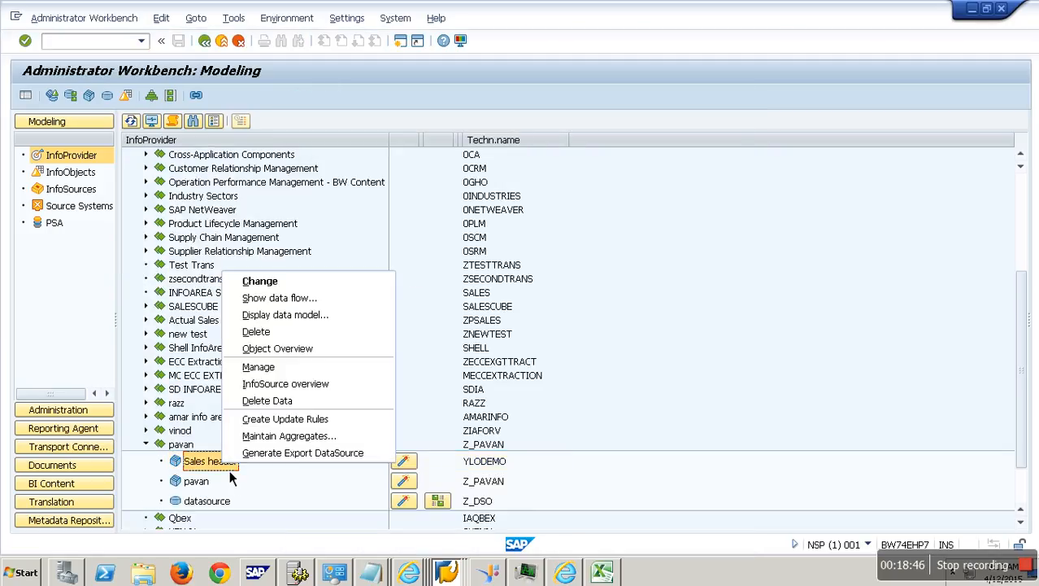
click(305, 421)
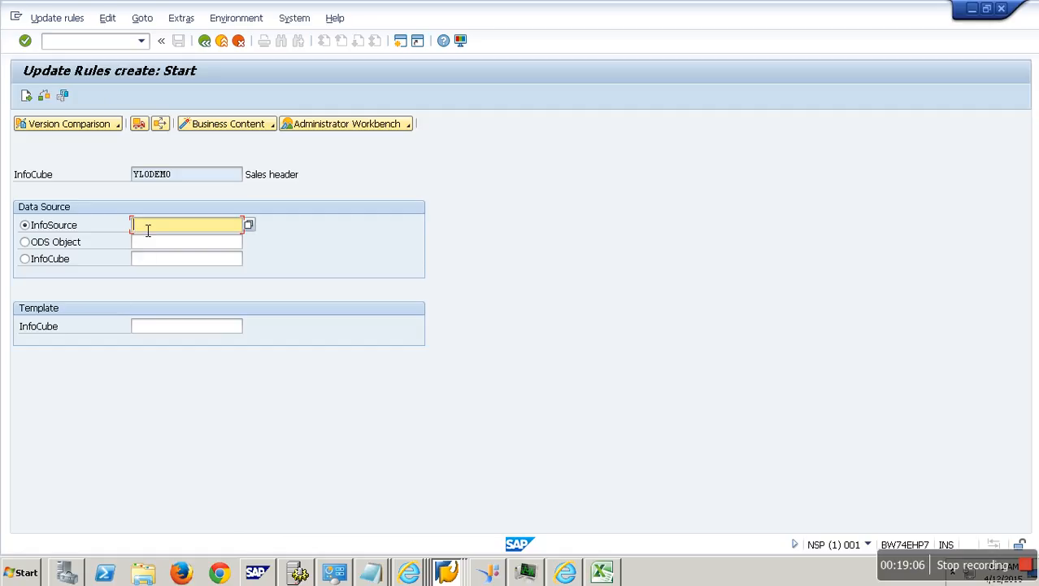
text(lis_11_vahdr)
key(Return)
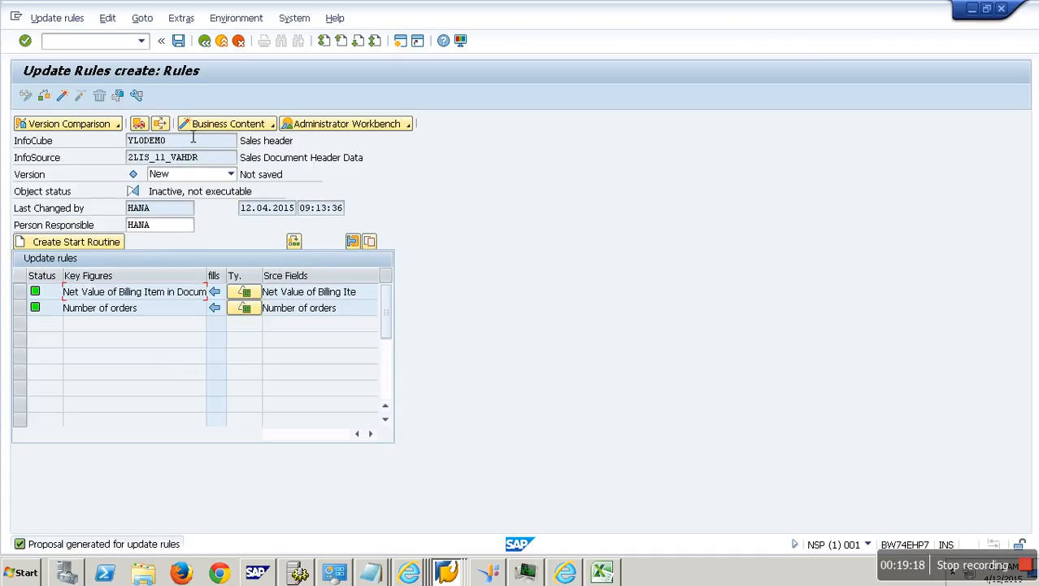
Show technical names and review the 0NETVAL_INV update rule's key figure calculation, characteristics and time reference.
click(140, 96)
click(244, 291)
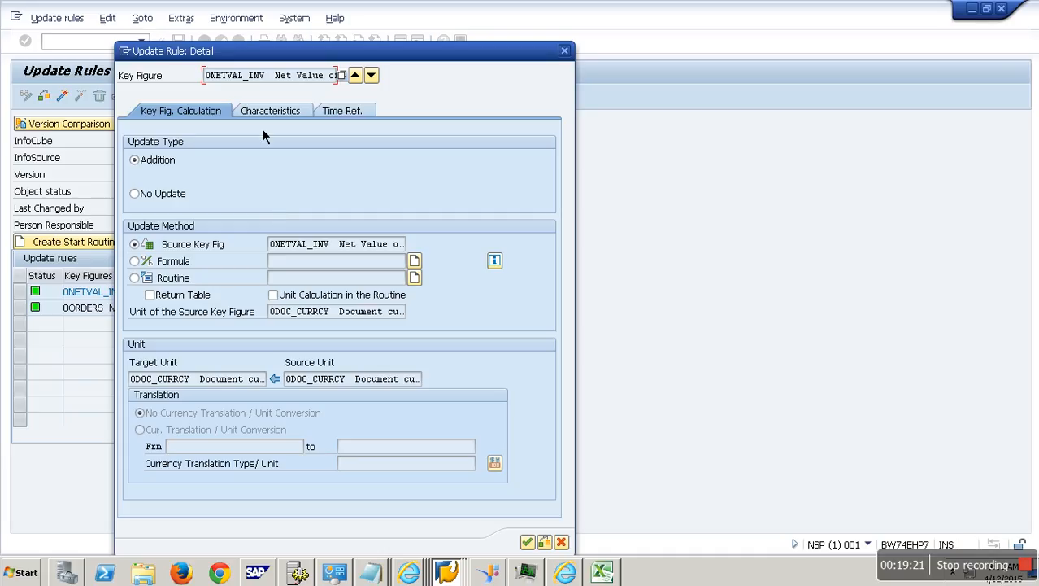
click(279, 118)
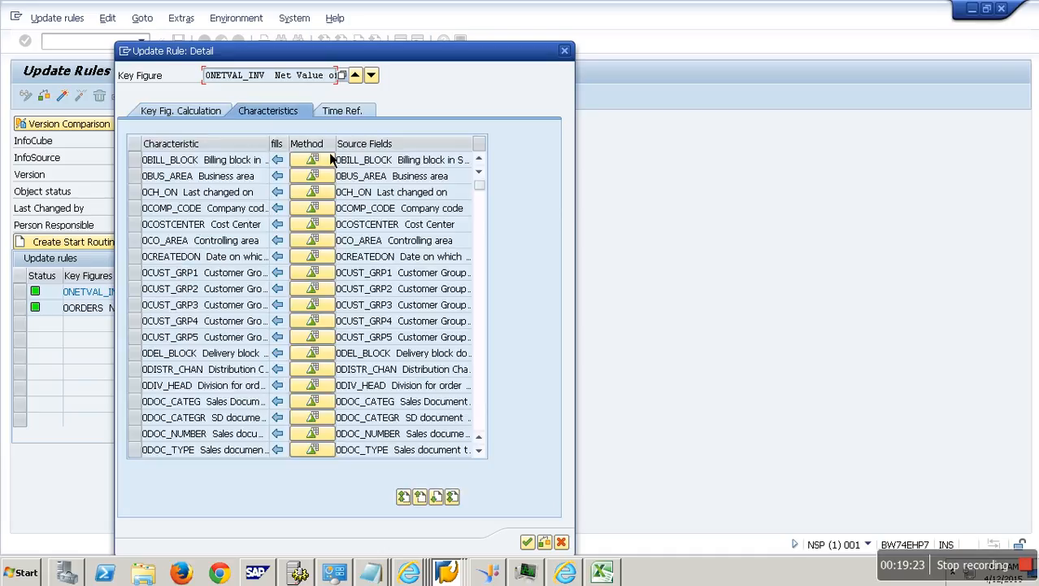
scroll(366, 196, down, 1)
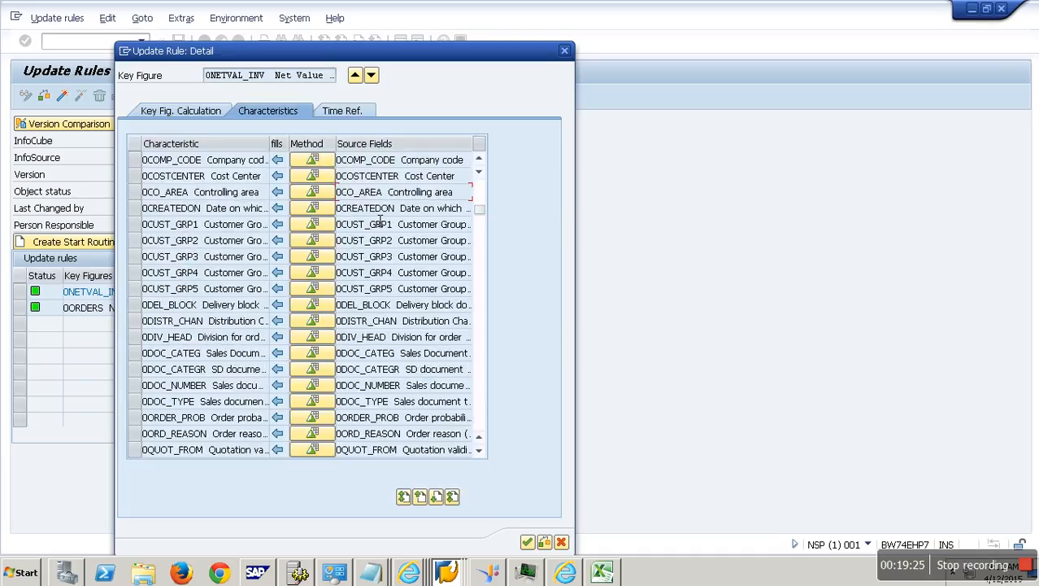
scroll(379, 224, down, 5)
click(342, 110)
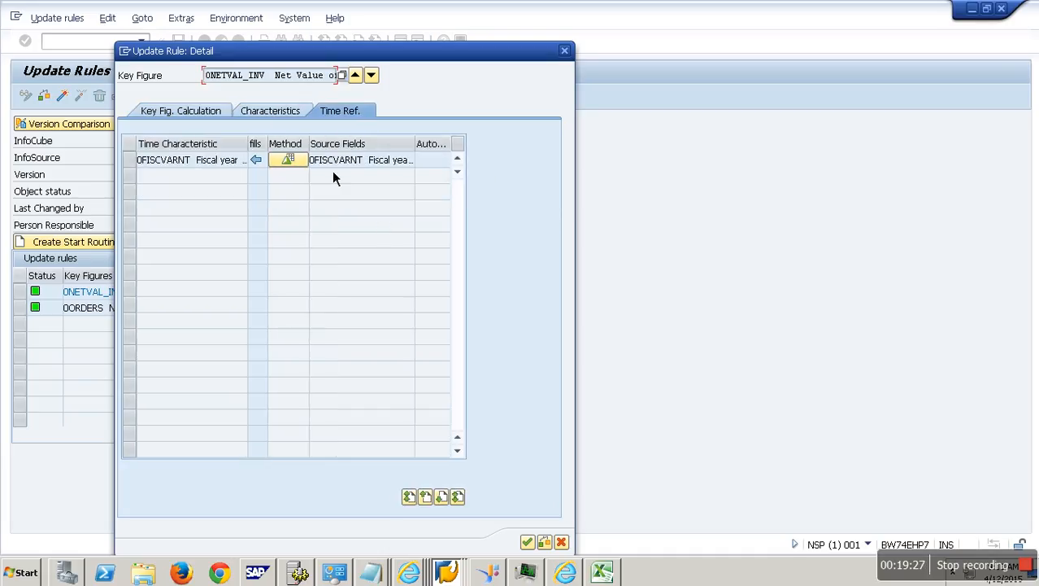
click(527, 542)
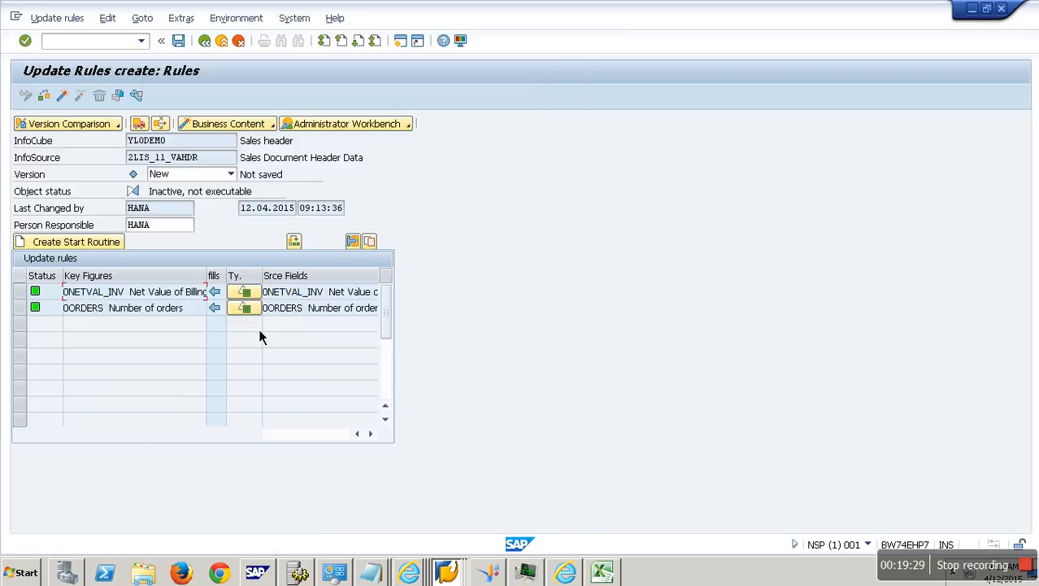
click(242, 291)
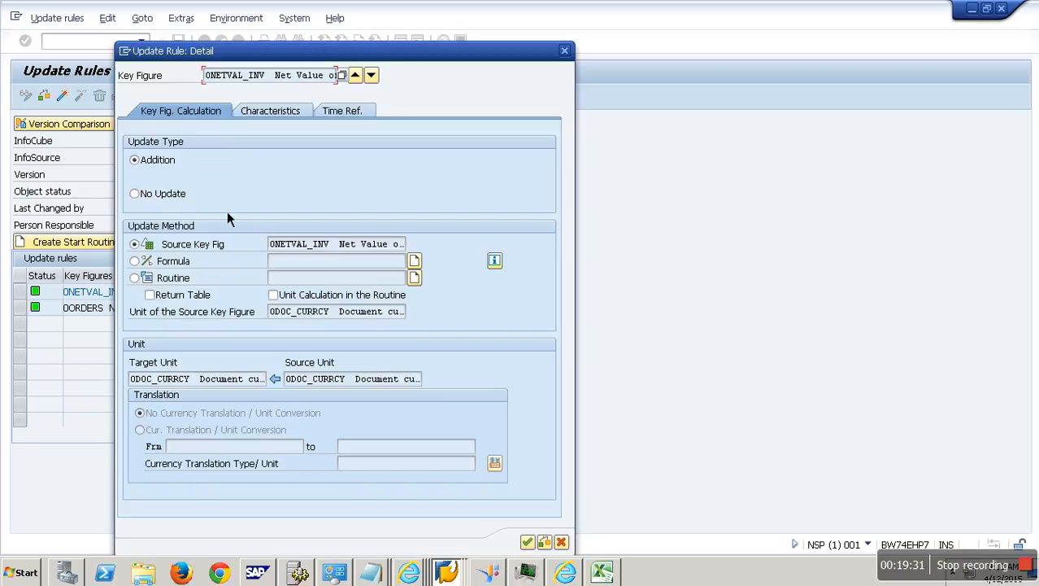
click(527, 542)
Activate the update rules and return to the Data Warehousing Workbench.
click(63, 98)
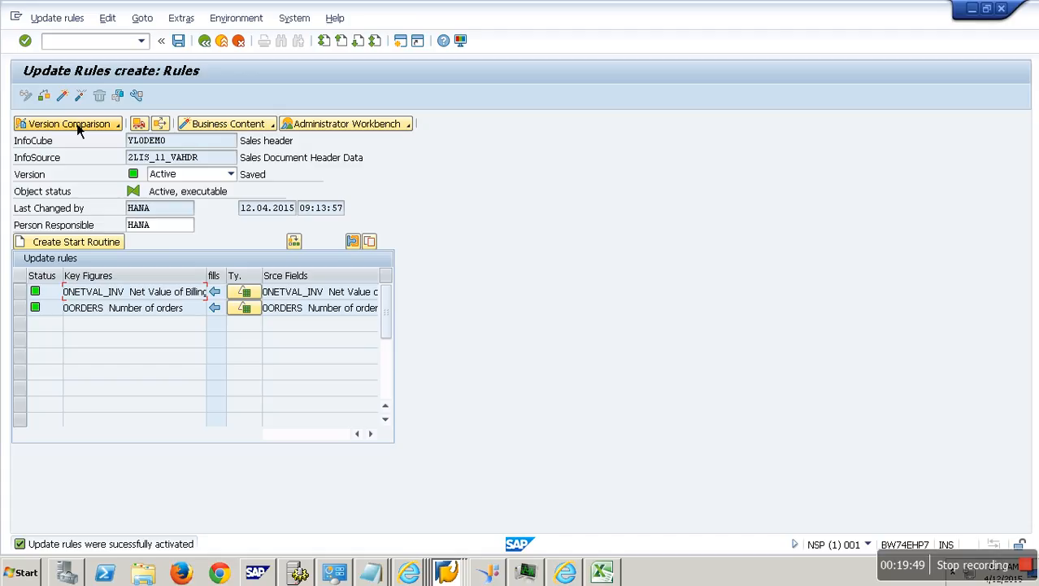
click(103, 42)
text(/nrs)
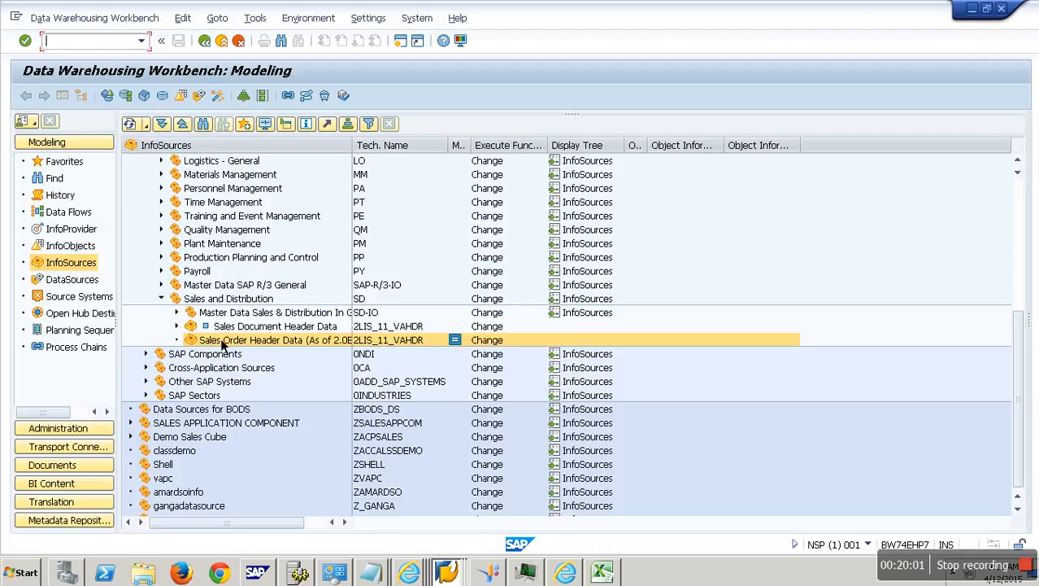
Examine the data flow beneath the InfoCube YLODEMO in the InfoProvider tree, from the update rules down to the DataSource.
click(77, 231)
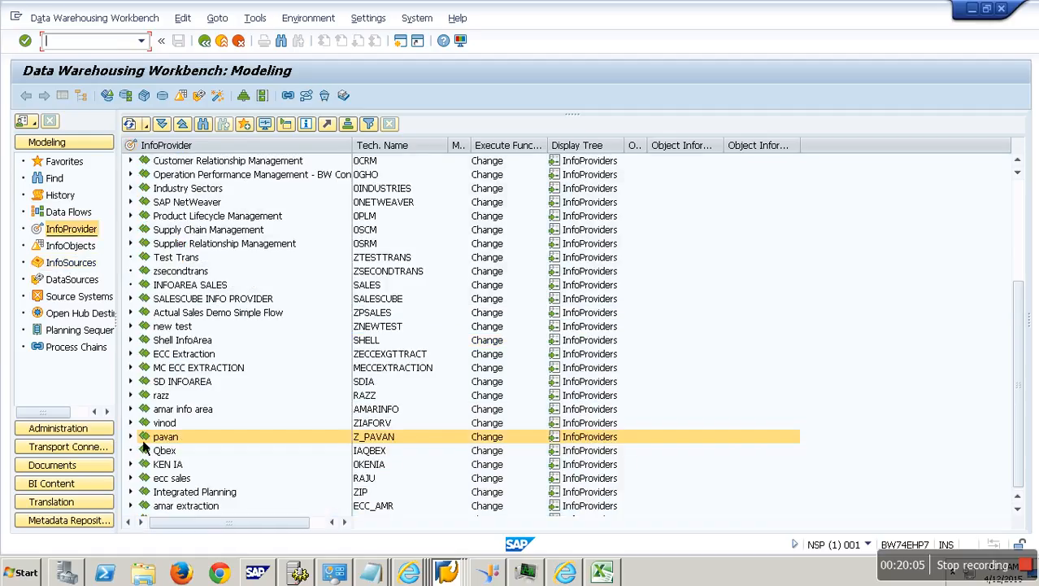
click(130, 436)
scroll(147, 431, down, 1)
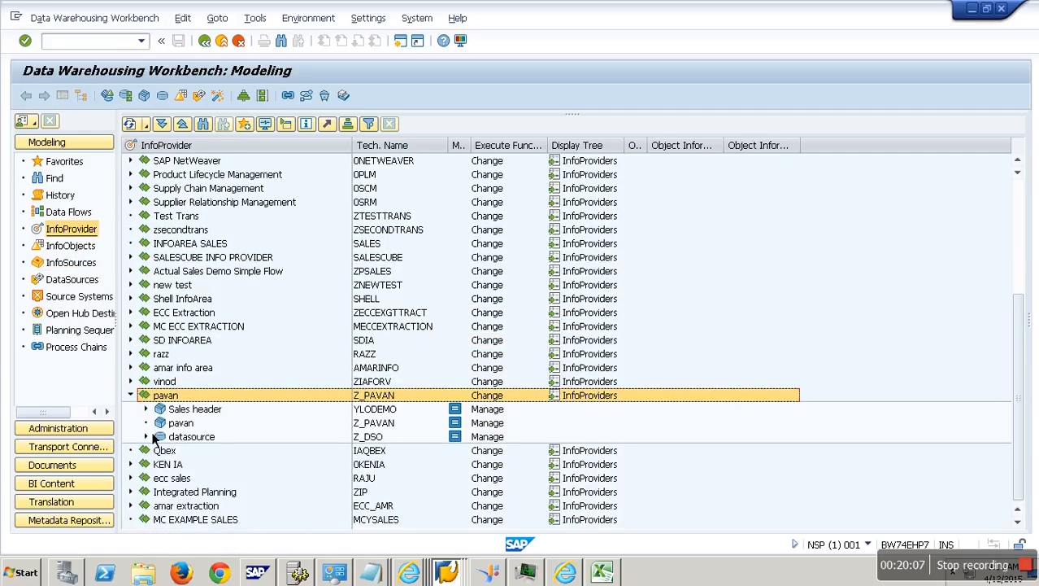
click(146, 409)
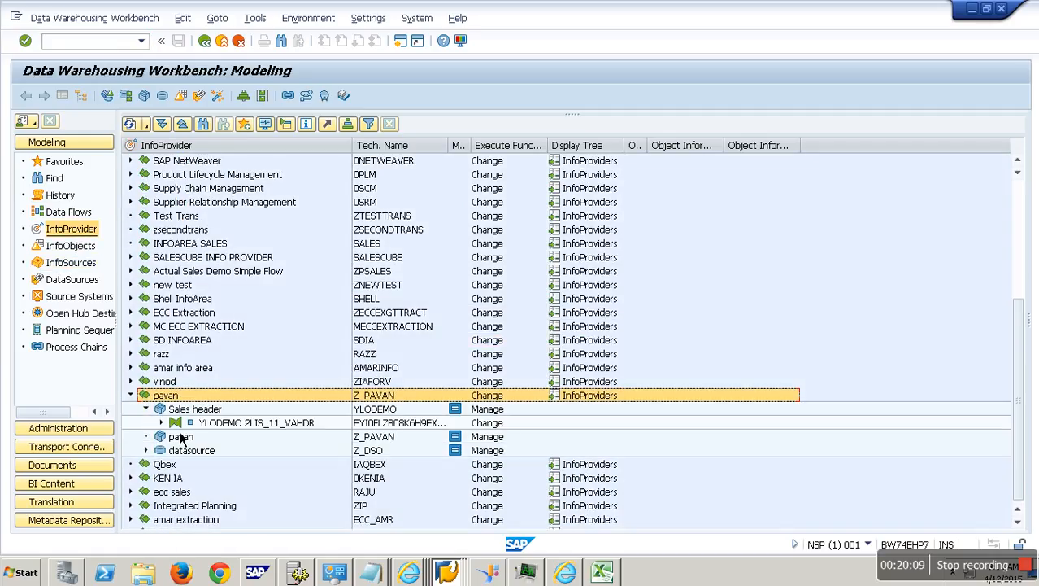
click(161, 422)
click(176, 435)
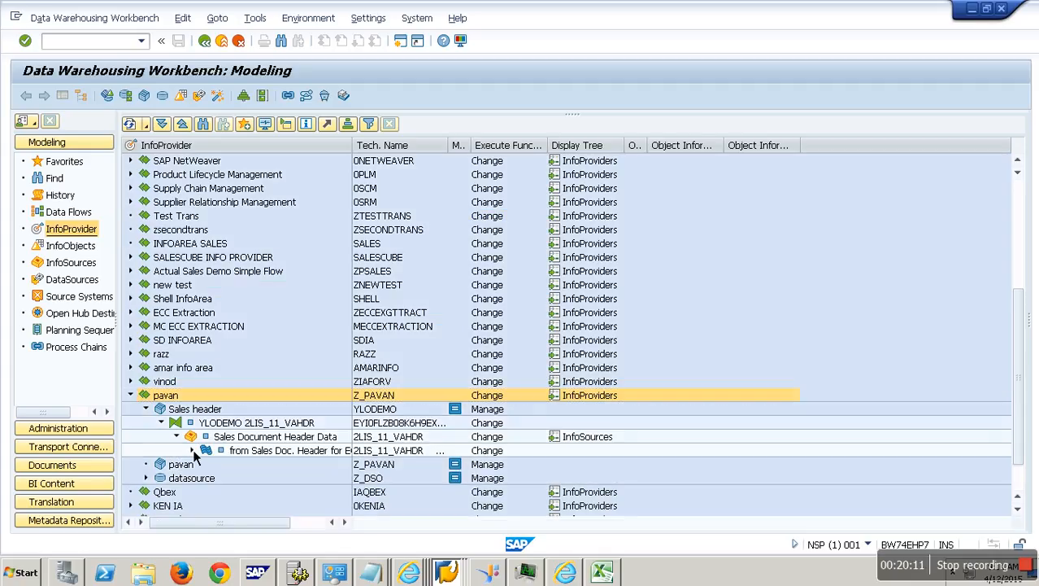
click(192, 450)
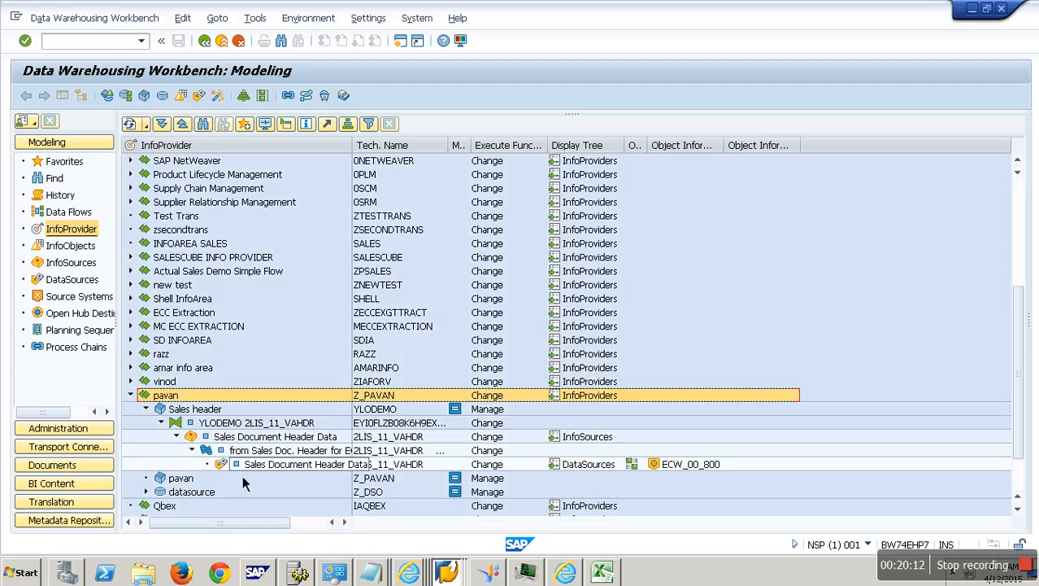
Start migrating the data flow of the InfoCube YLODEMO by creating the migration project ZBW_MIG_LO.
click(210, 412)
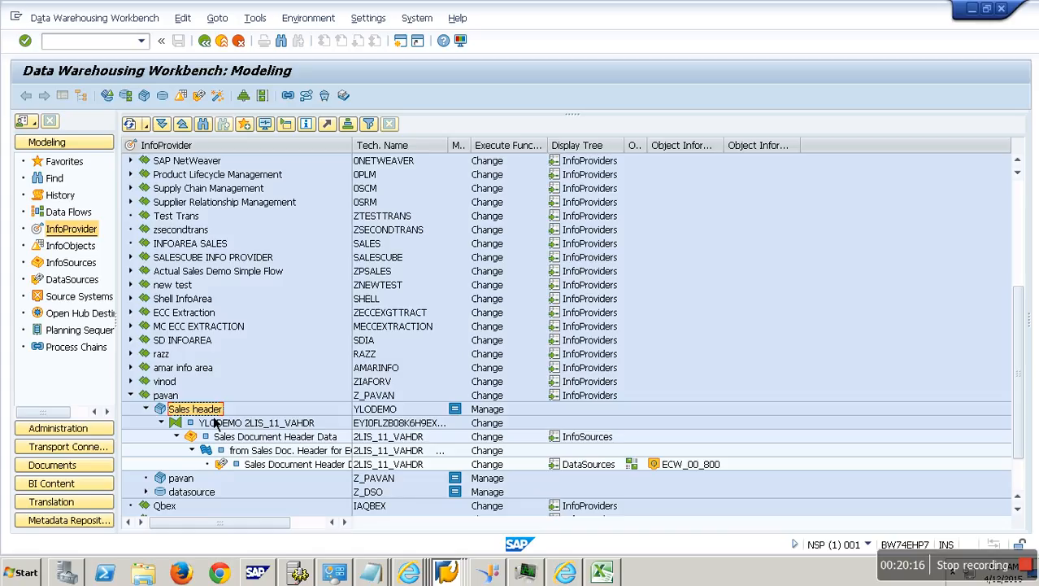
right_click(214, 422)
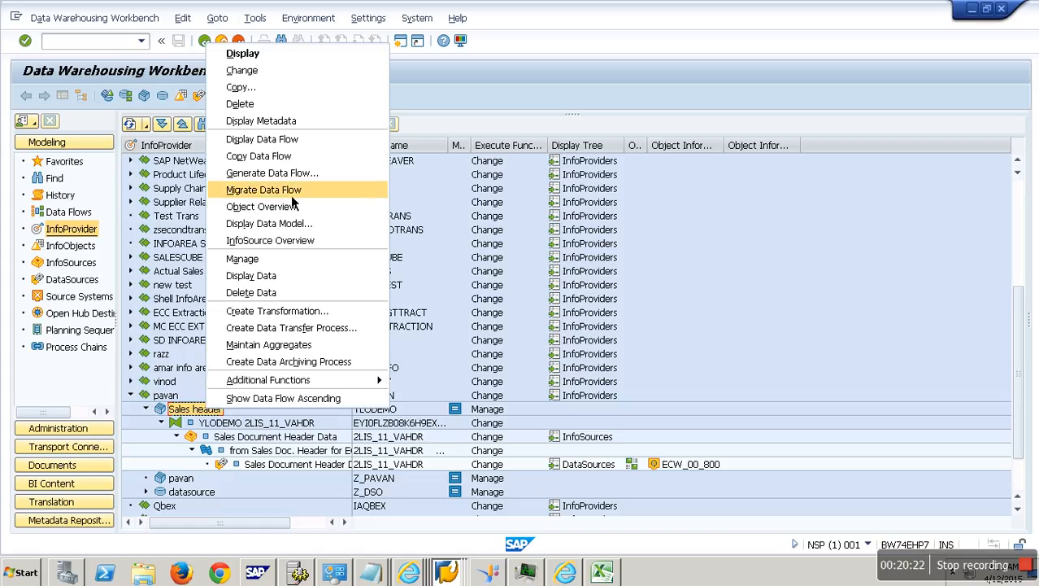
click(263, 190)
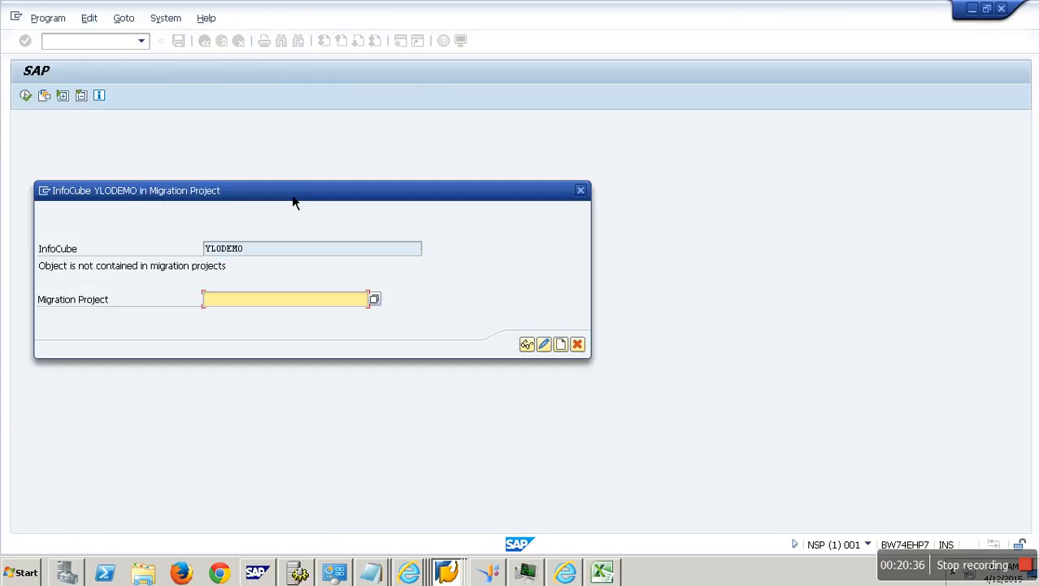
click(286, 304)
text(z)
text(bw_)
text(mi)
text(g_m)
key(BackSpace)
text(lo)
click(561, 344)
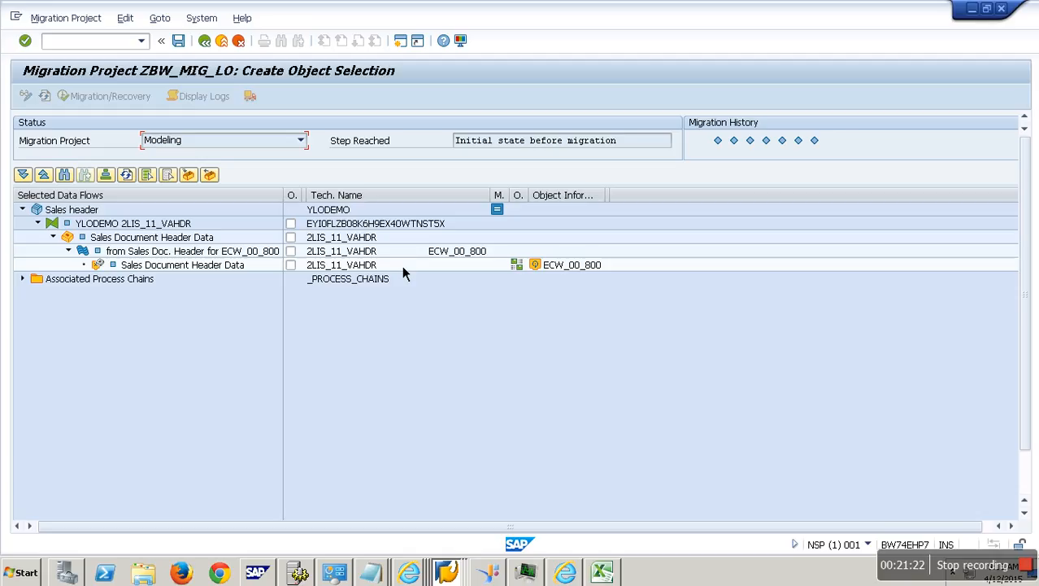
Select the update rules, InfoSource, transfer rules and DataSource of 2LIS_11_VAHDR for migration and save the project.
click(297, 233)
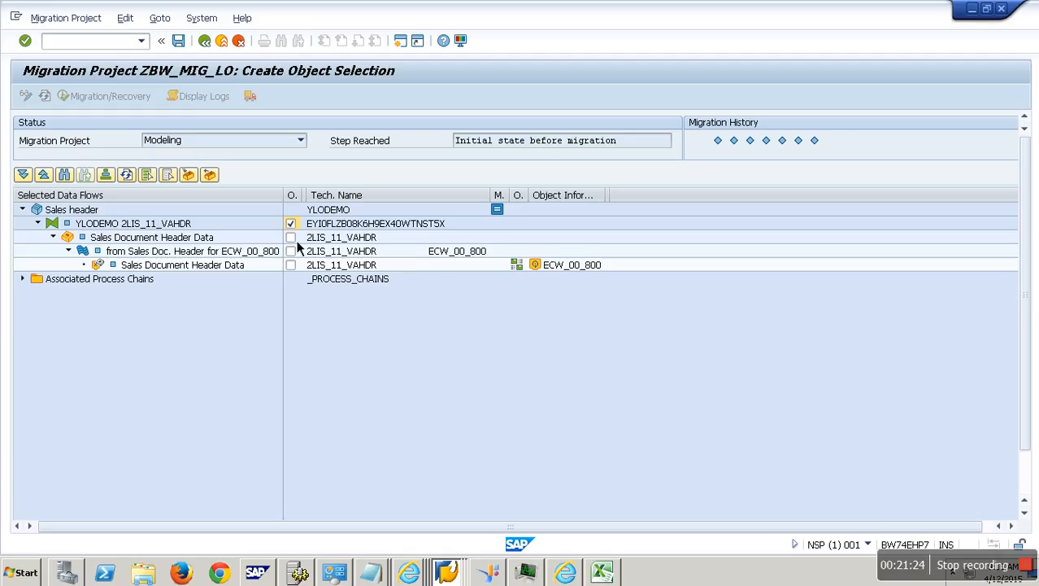
click(295, 267)
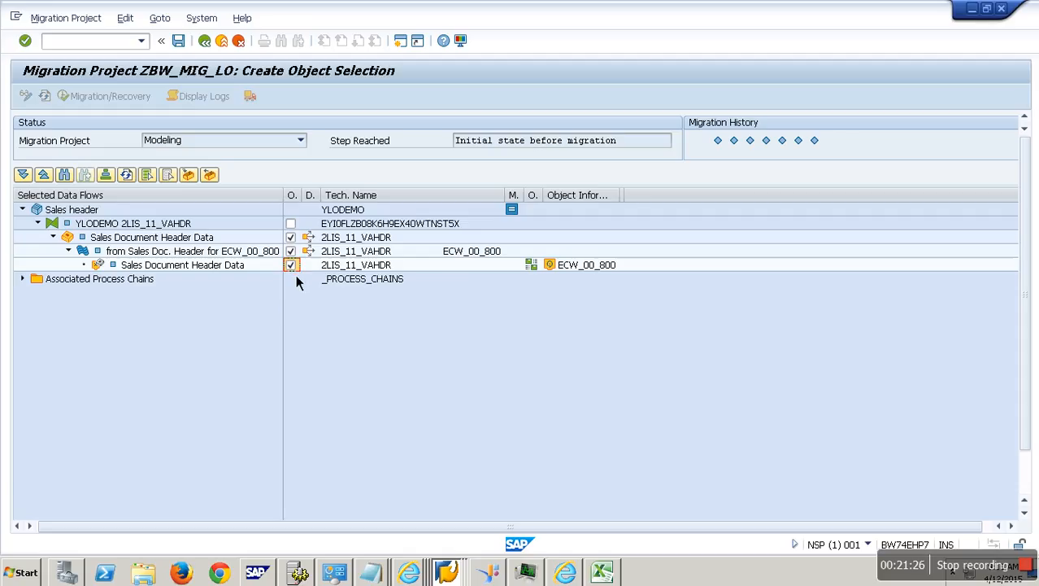
click(290, 222)
click(184, 46)
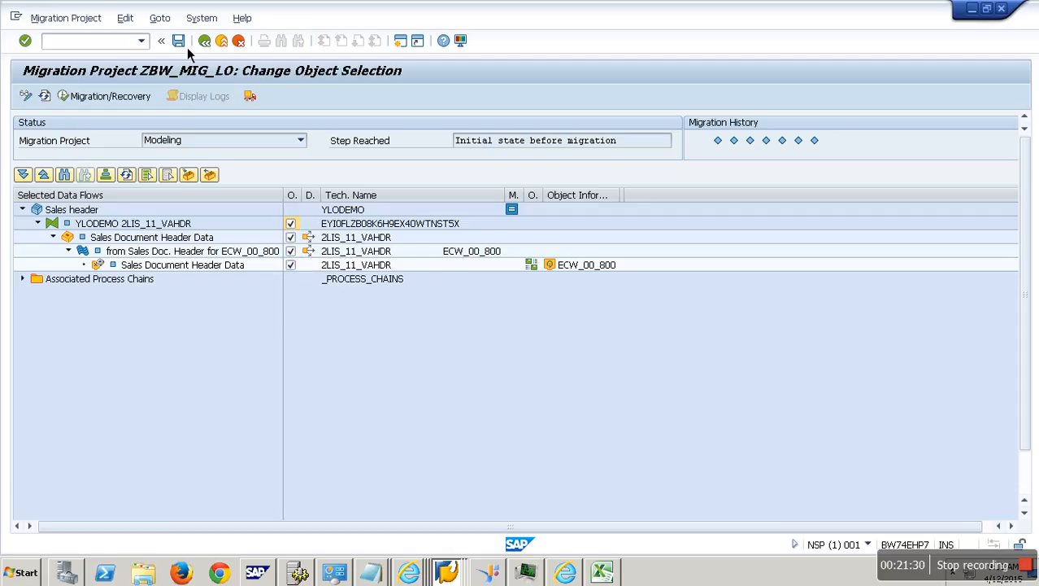
Run the migration of project ZBW_MIG_LO with all seven migration steps selected, reusing the InfoSource 2LIS_11_VAHDR.
click(91, 102)
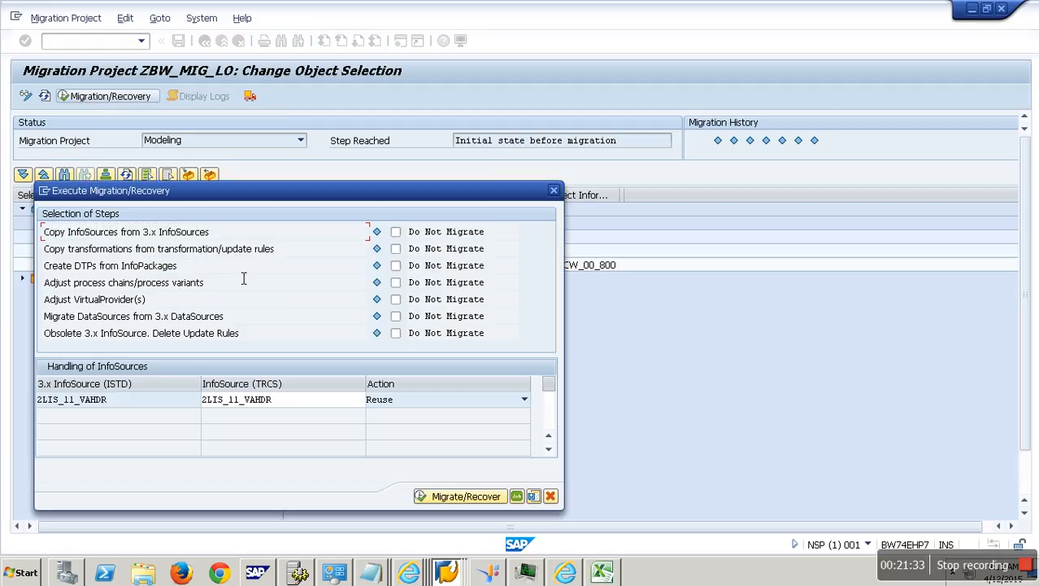
click(396, 232)
click(396, 248)
click(396, 265)
click(396, 282)
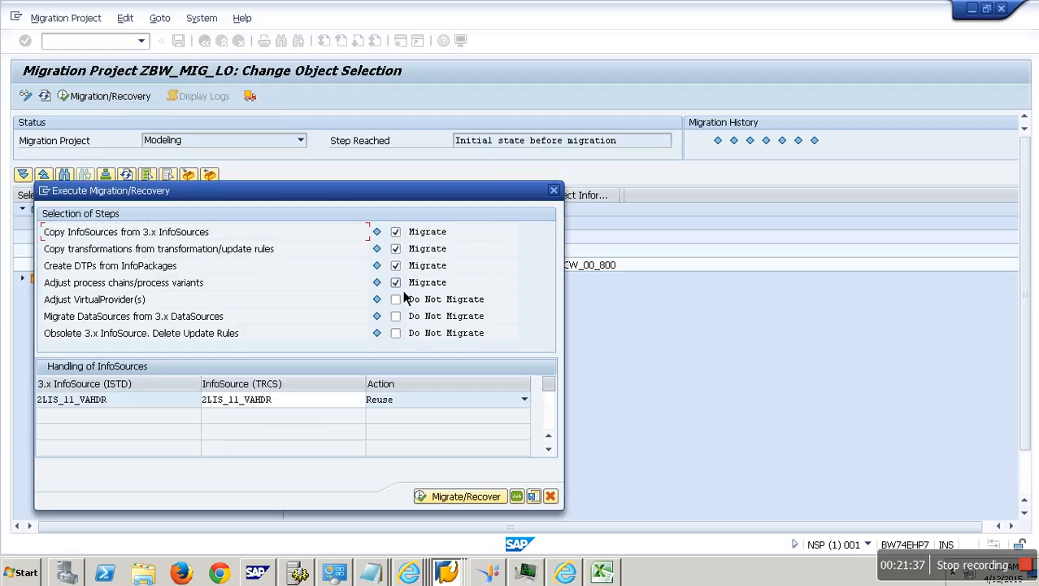
click(396, 299)
click(396, 316)
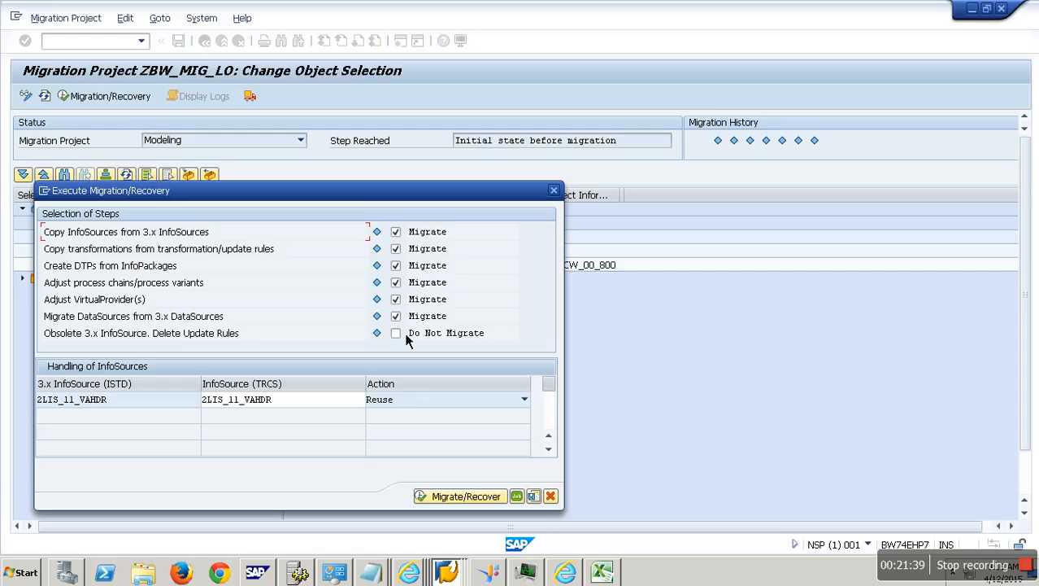
click(396, 332)
click(446, 498)
click(112, 289)
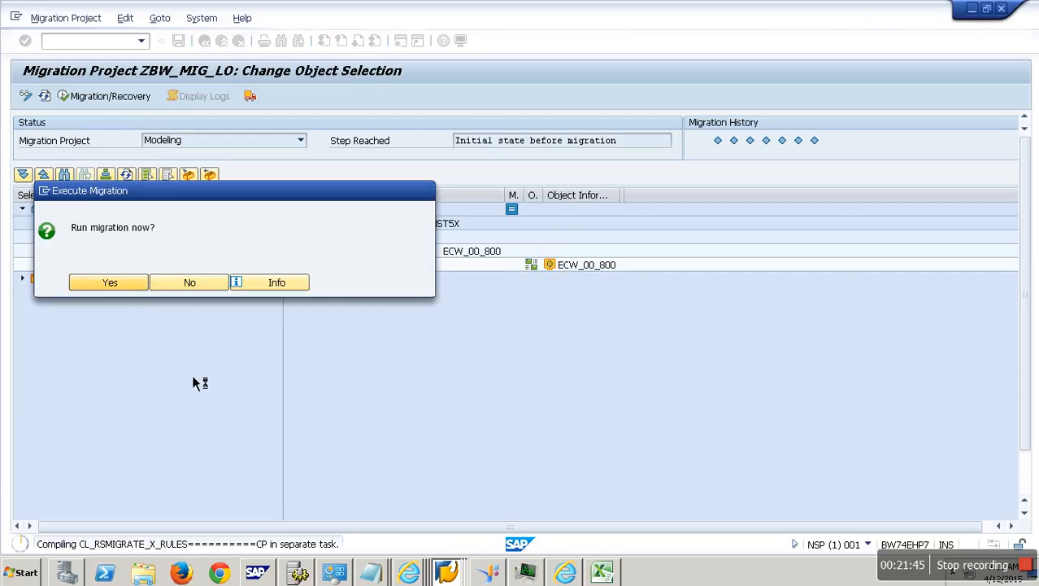
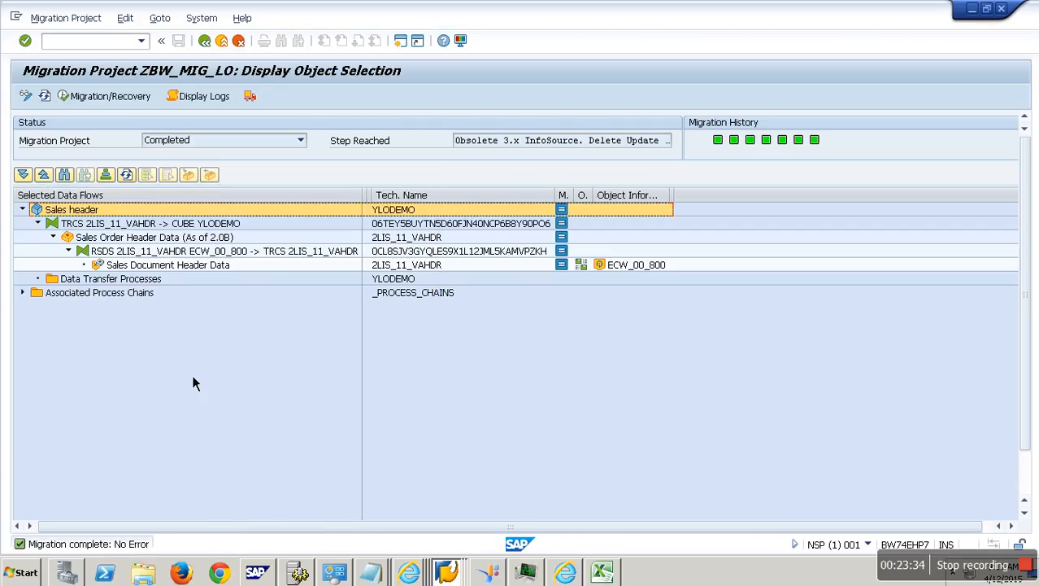
Open transaction RSA1 in a new session and expand the migrated data flow beneath the InfoCube YLODEMO down to the DataSource.
click(118, 47)
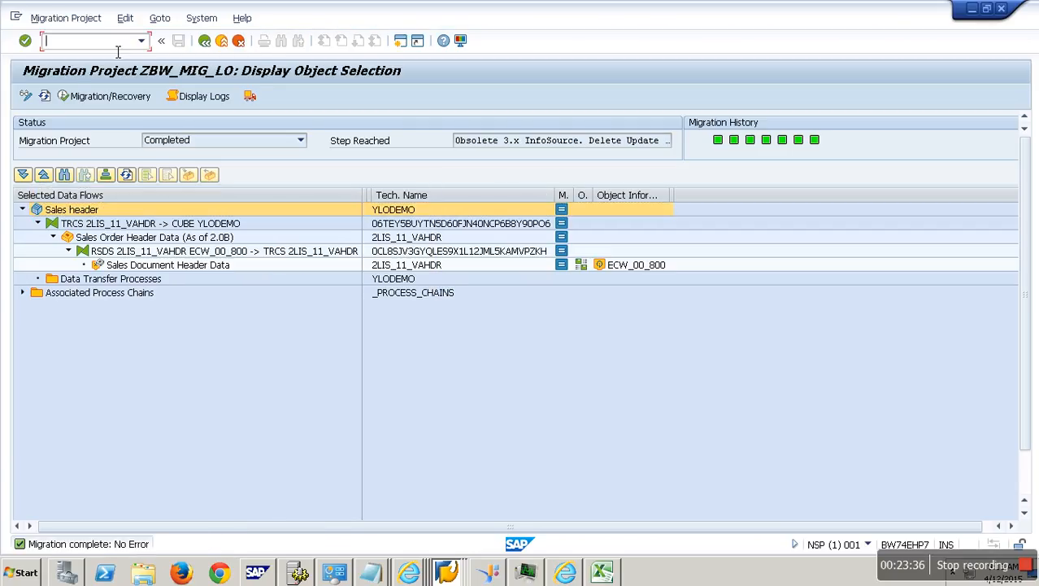
text(/nrsa1)
key(Return)
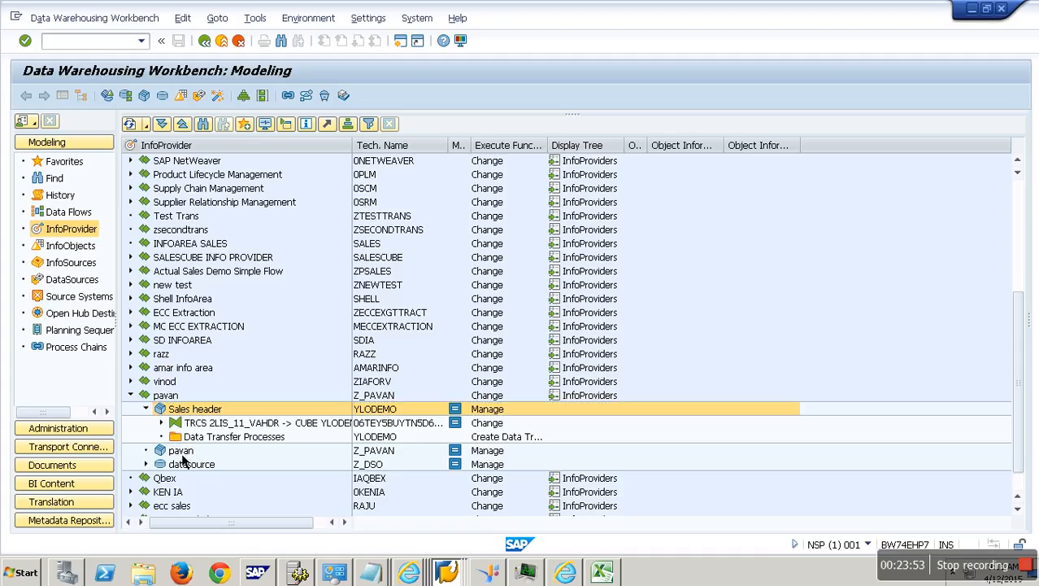
click(163, 424)
click(177, 438)
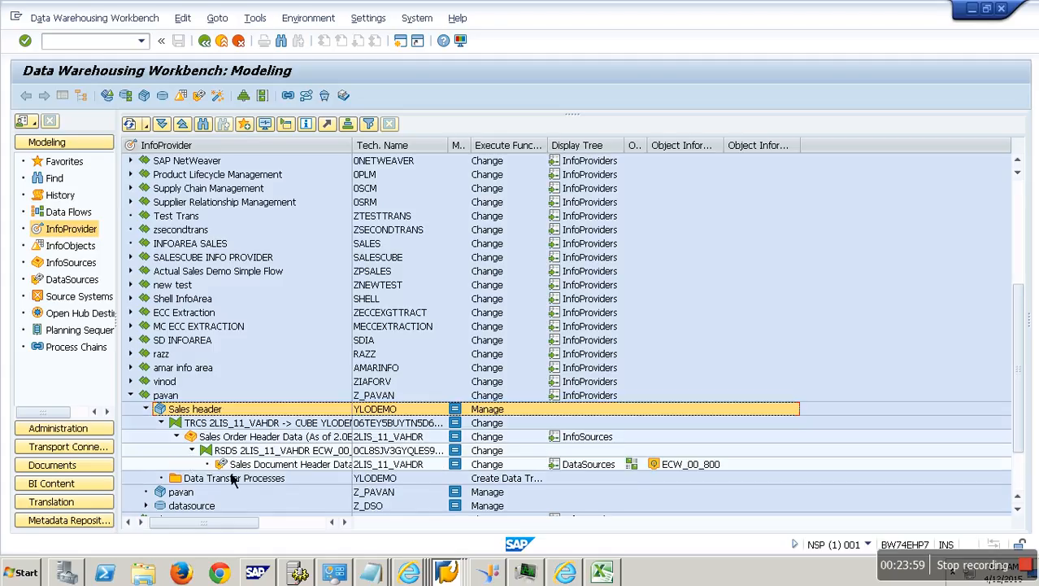
Create and save an InfoPackage described as "IP :Init Load" for the Sales Document Header Data DataSource 2LIS_11_VAHDR.
click(247, 468)
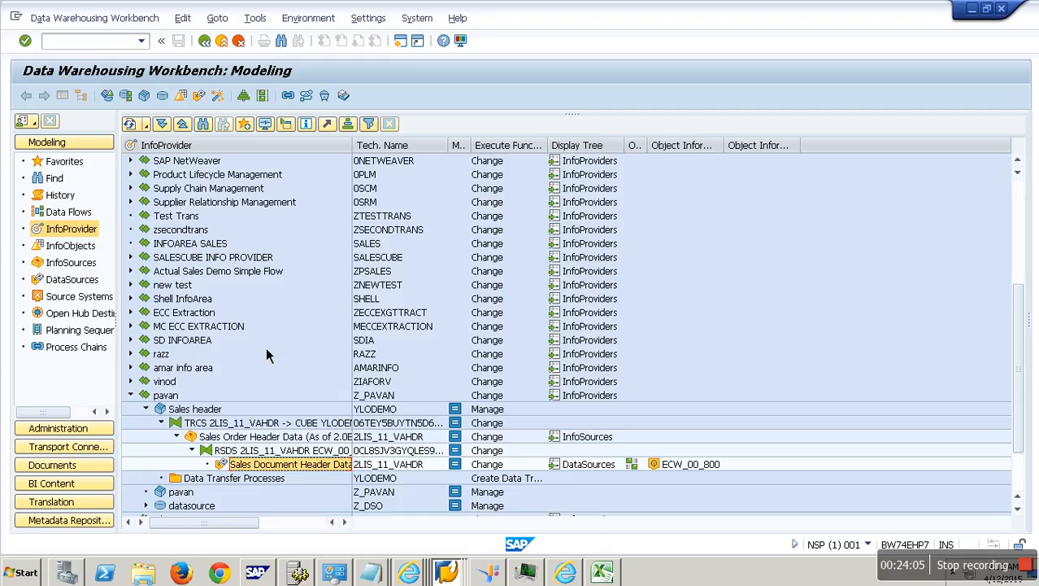
right_click(306, 470)
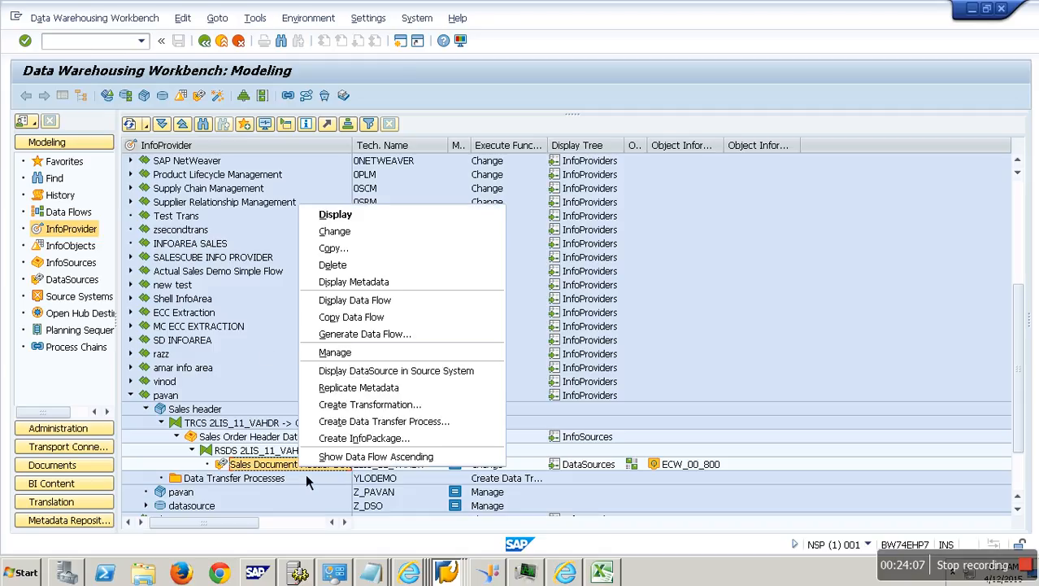
click(351, 439)
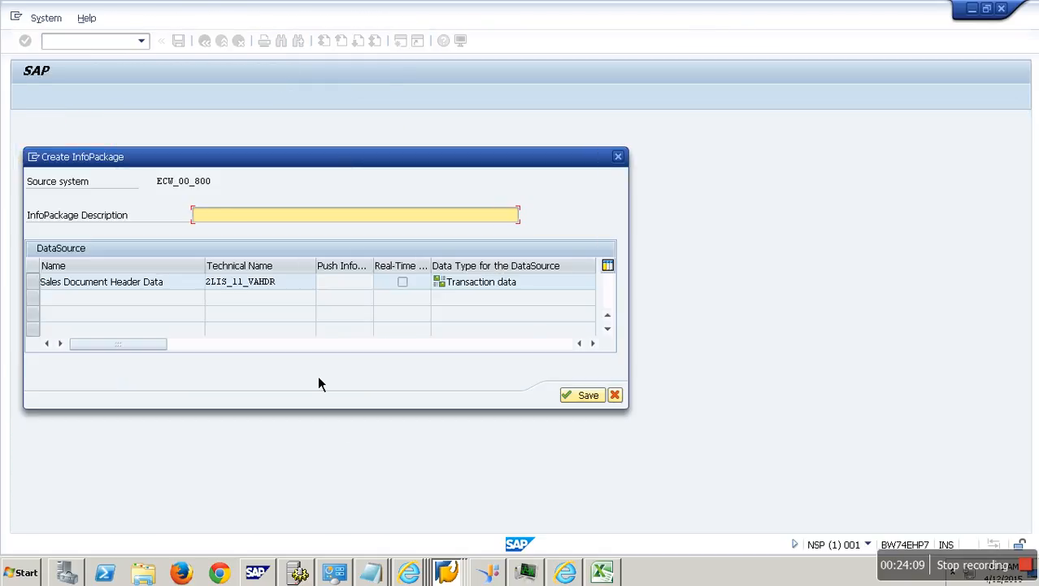
text(ip: INIt)
key(BackSpace)
key(BackSpace)
key(BackSpace)
key(BackSpace)
key(BackSpace)
key(BackSpace)
key(BackSpace)
key(BackSpace)
key(BackSpace)
text(IP :Init Load)
click(45, 284)
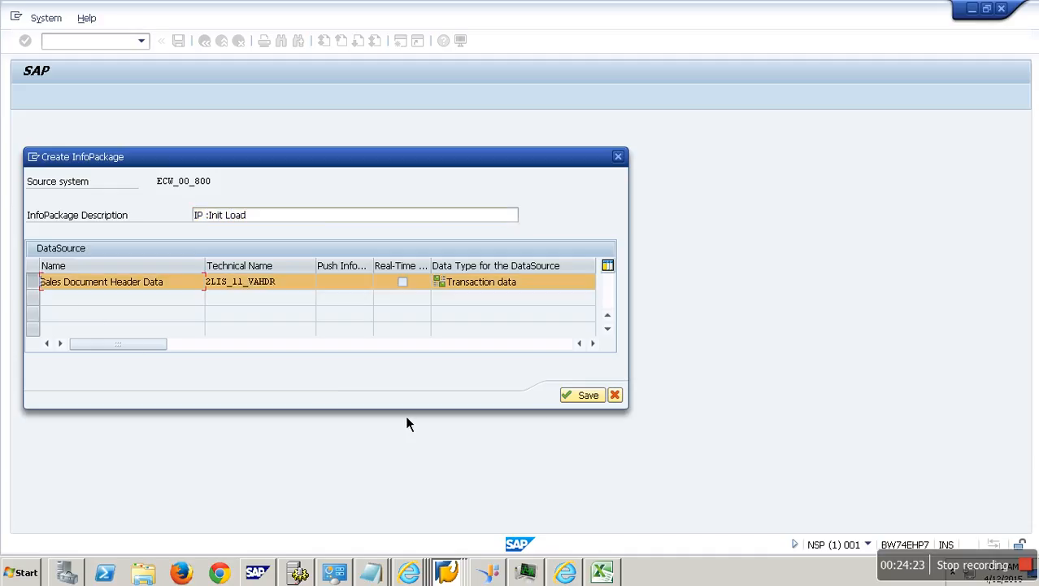
click(582, 396)
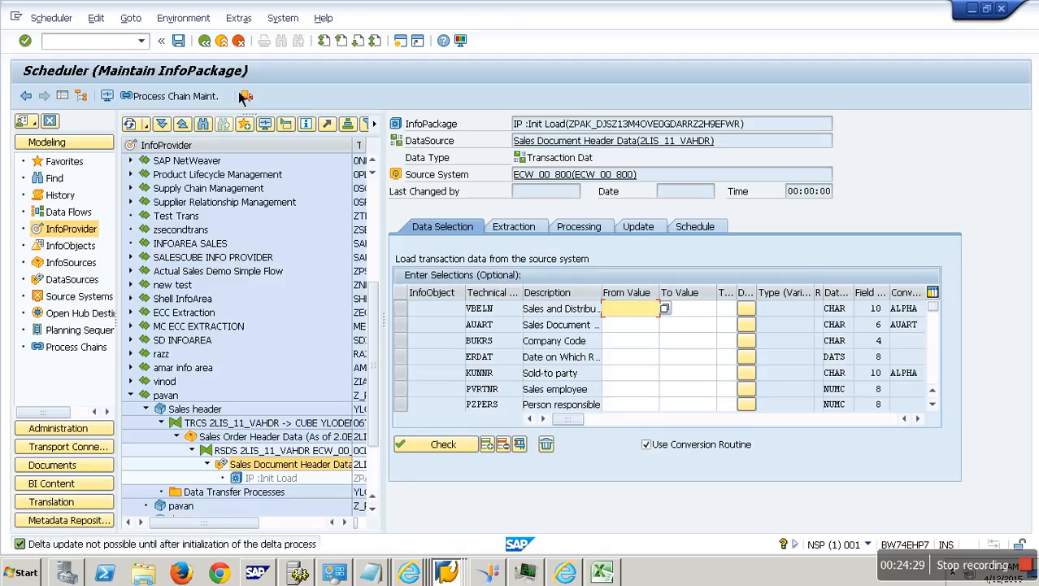
click(183, 43)
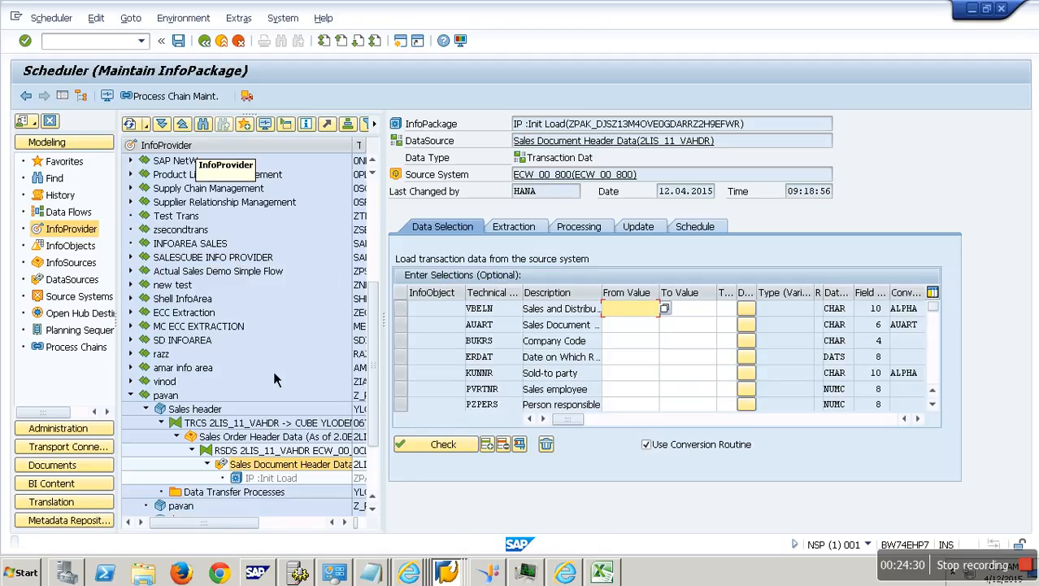
Create and activate a delta data transfer process from DataSource 2LIS_11_VAHDR to InfoCube YLODEMO, and return to the Data Warehousing Workbench.
right_click(270, 493)
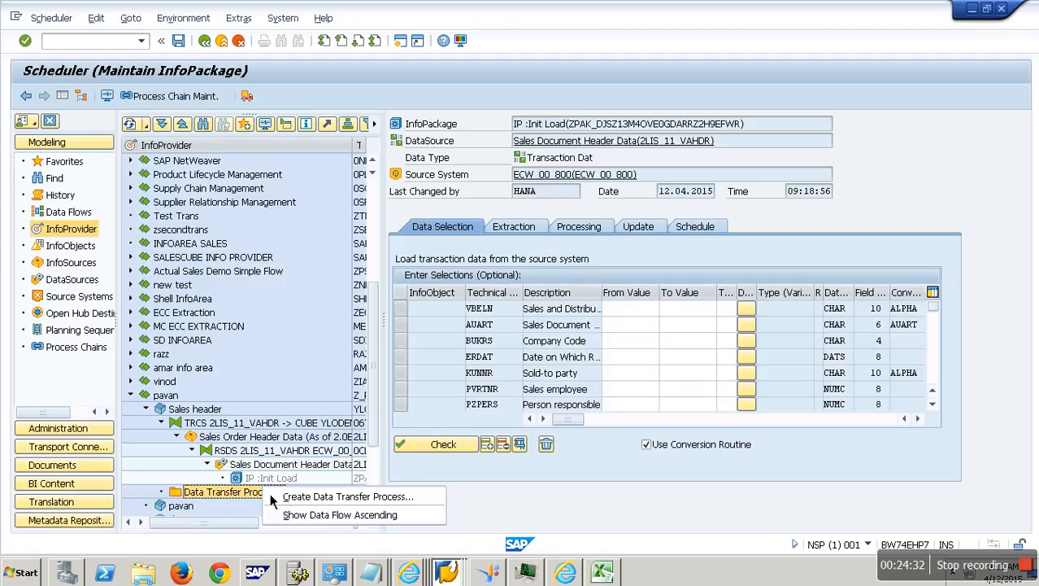
click(317, 501)
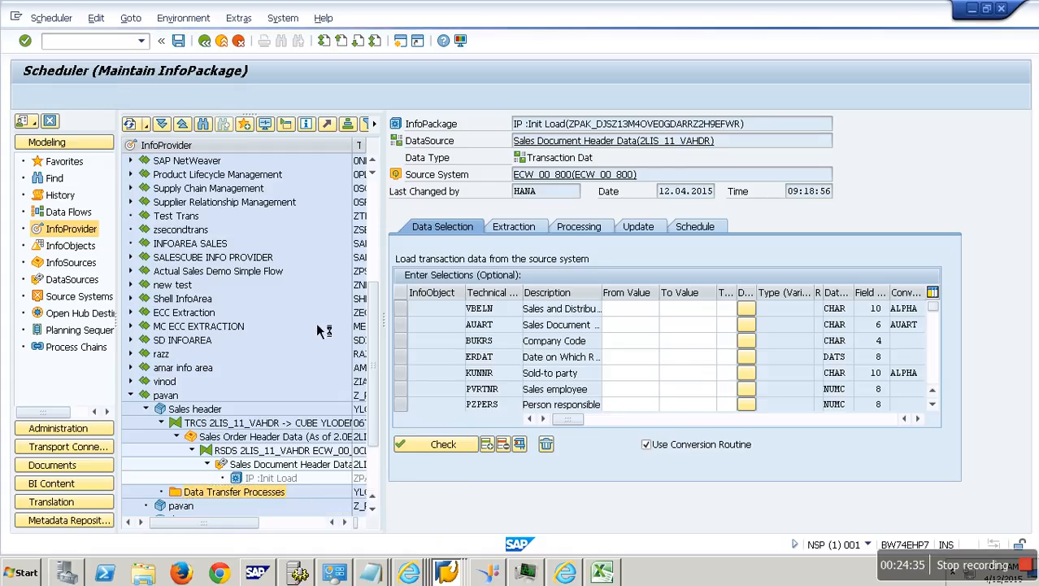
click(522, 495)
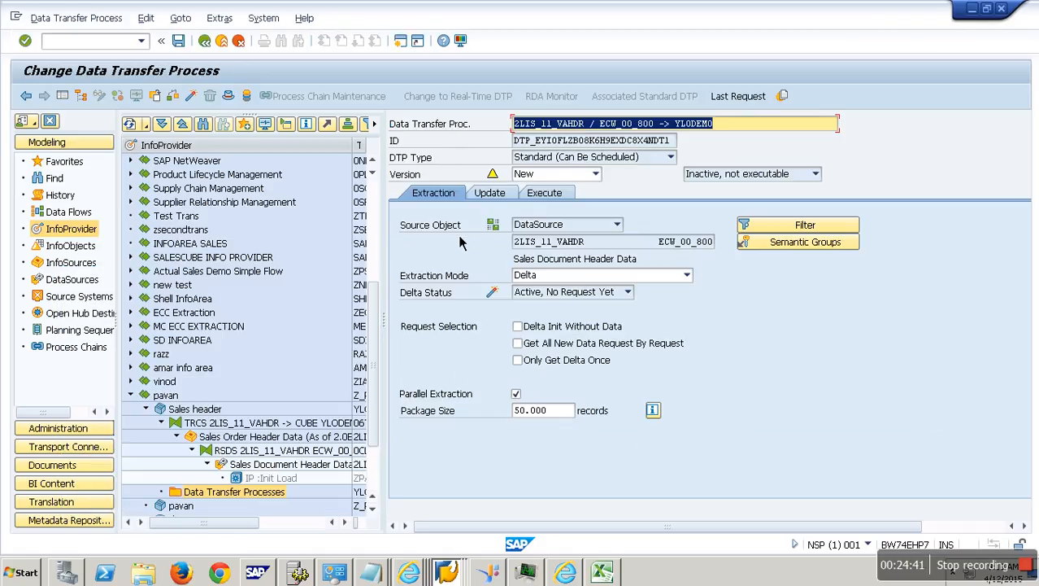
click(195, 96)
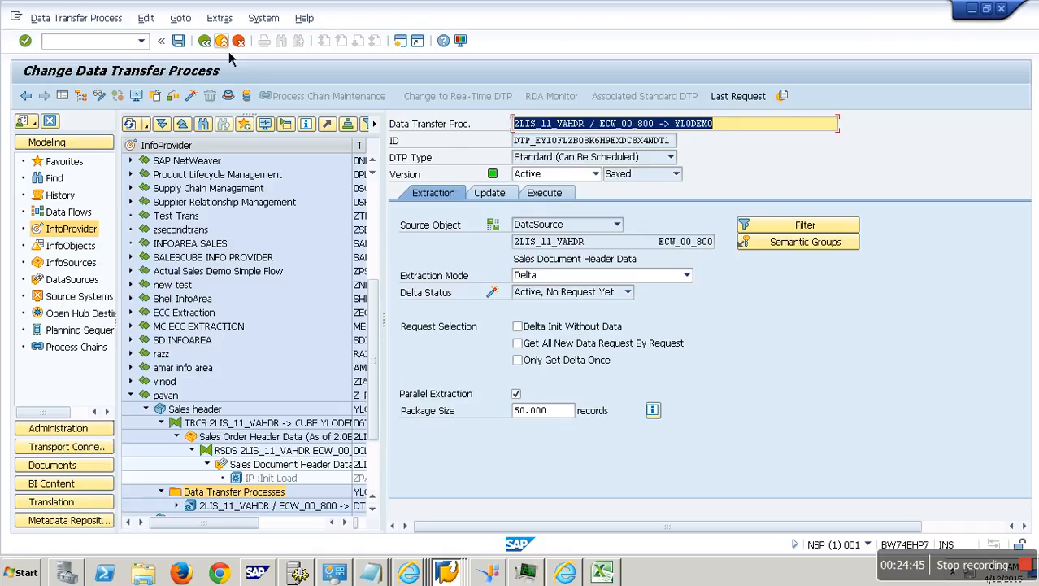
click(205, 41)
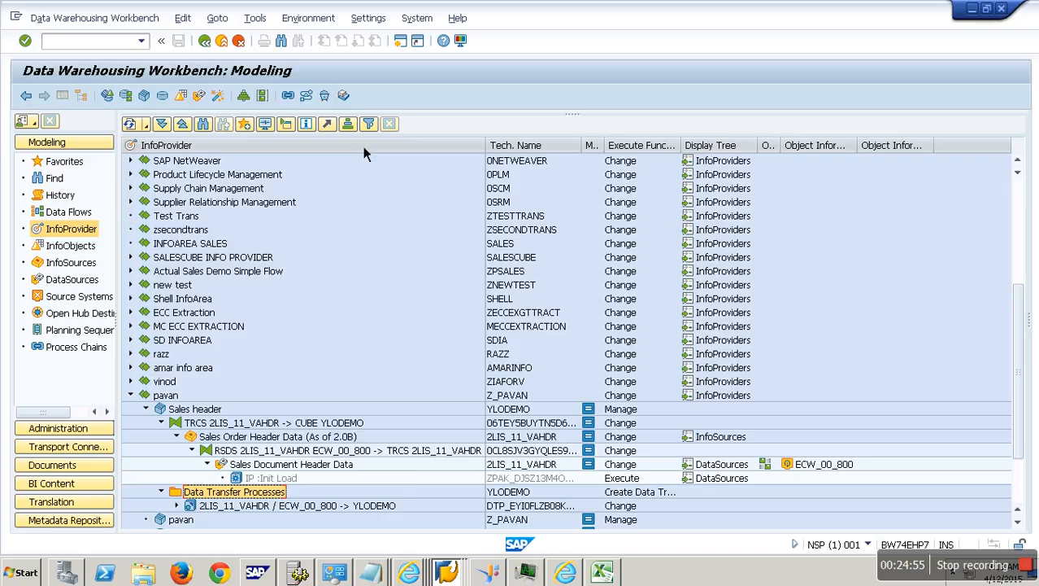
Switch to the LO Data Extraction Customizing Cockpit and examine the extract structures of application 02 Purchasing.
click(447, 572)
click(439, 478)
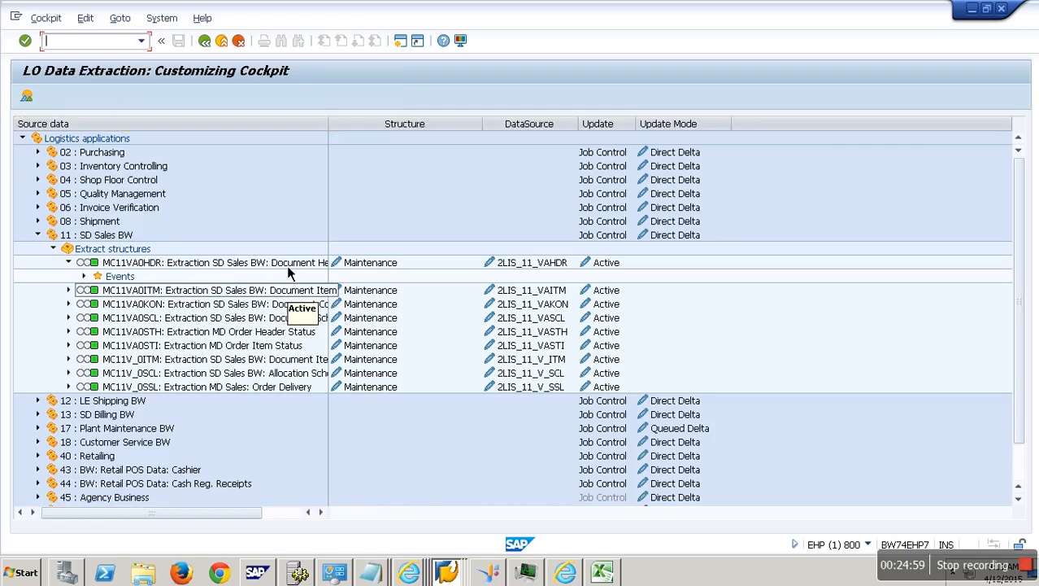
click(39, 153)
click(54, 166)
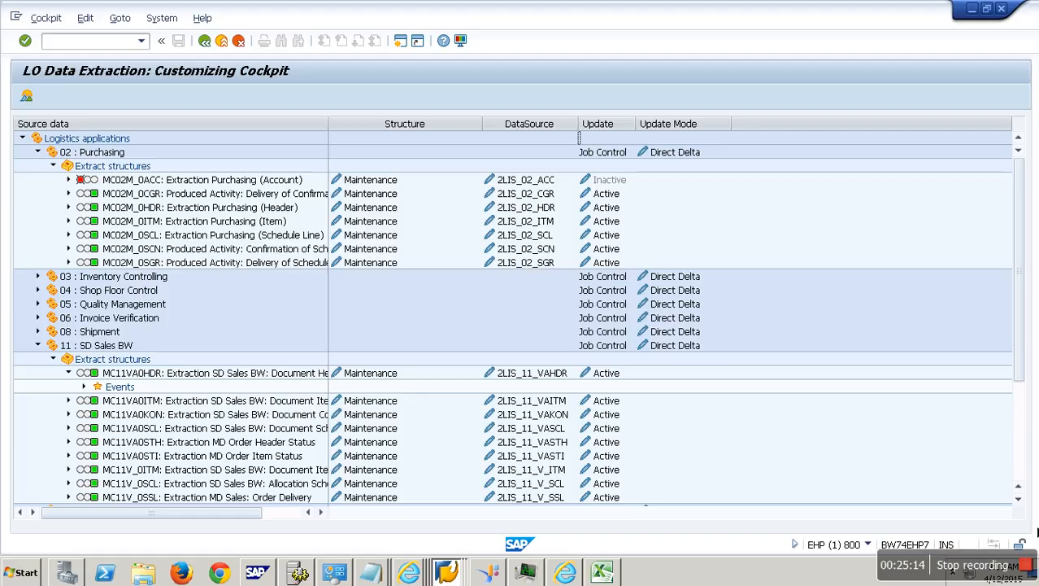
Switch back to the Data Warehousing Workbench modeling session and display the graphical data flow of the InfoCube YLODEMO.
mouse_move(462, 576)
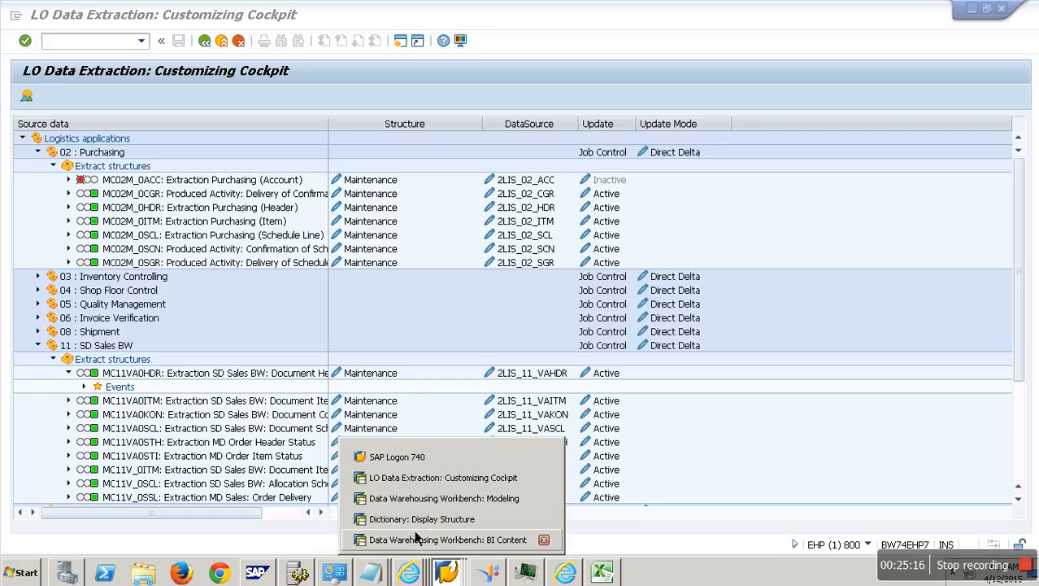
click(431, 494)
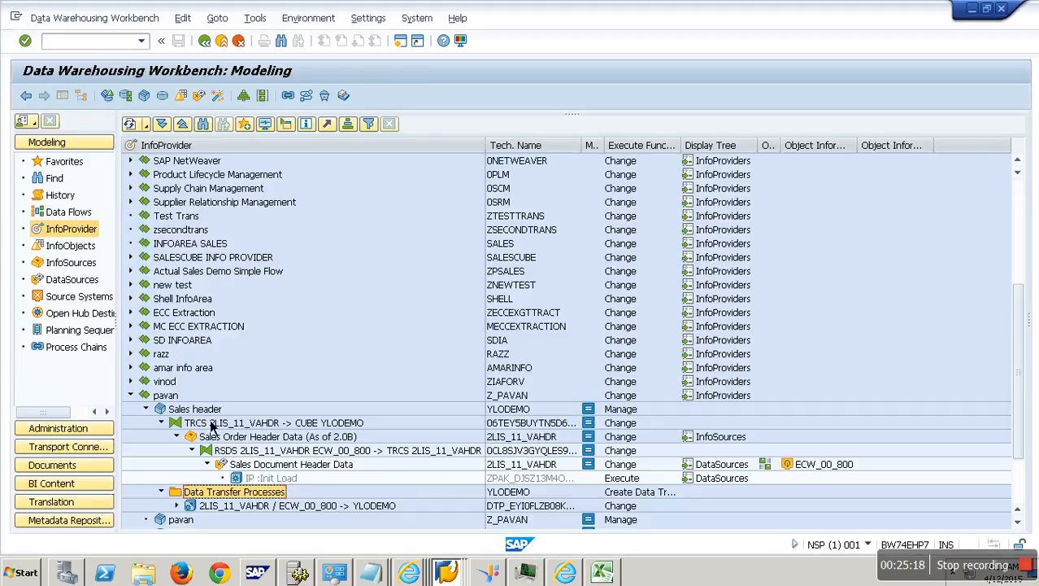
right_click(209, 413)
click(268, 162)
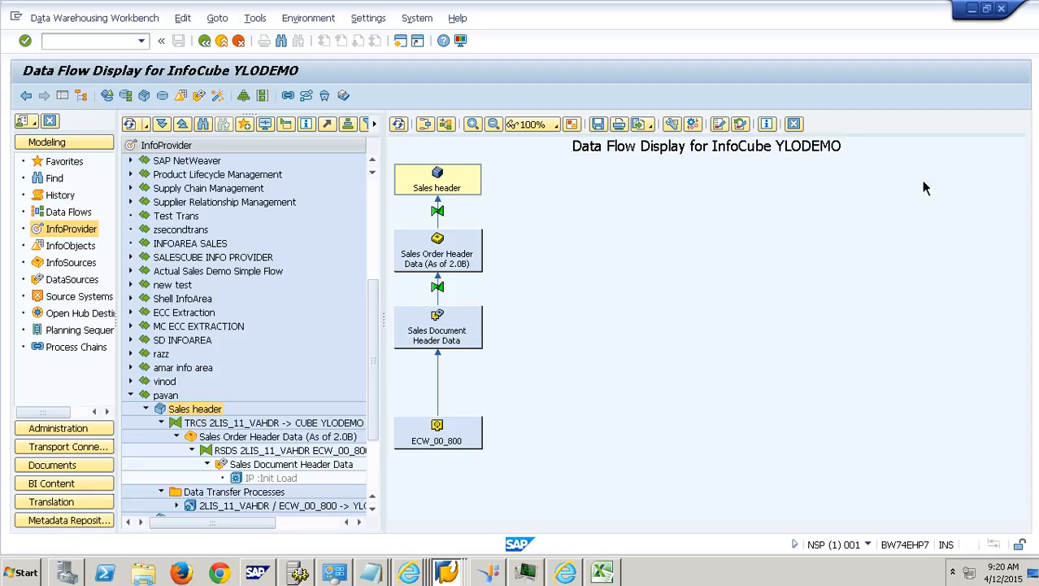
mouse_move(897, 1)
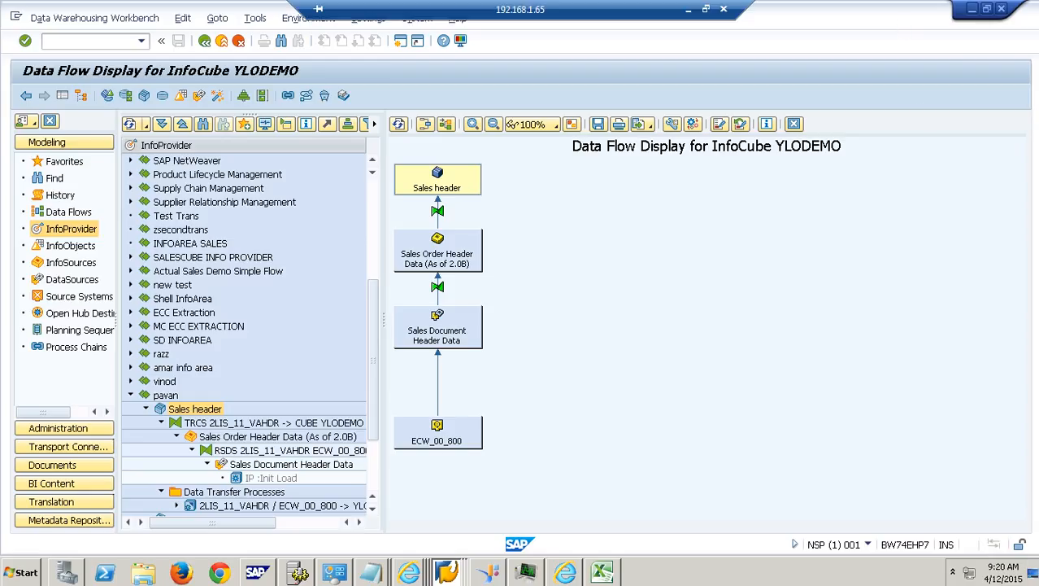